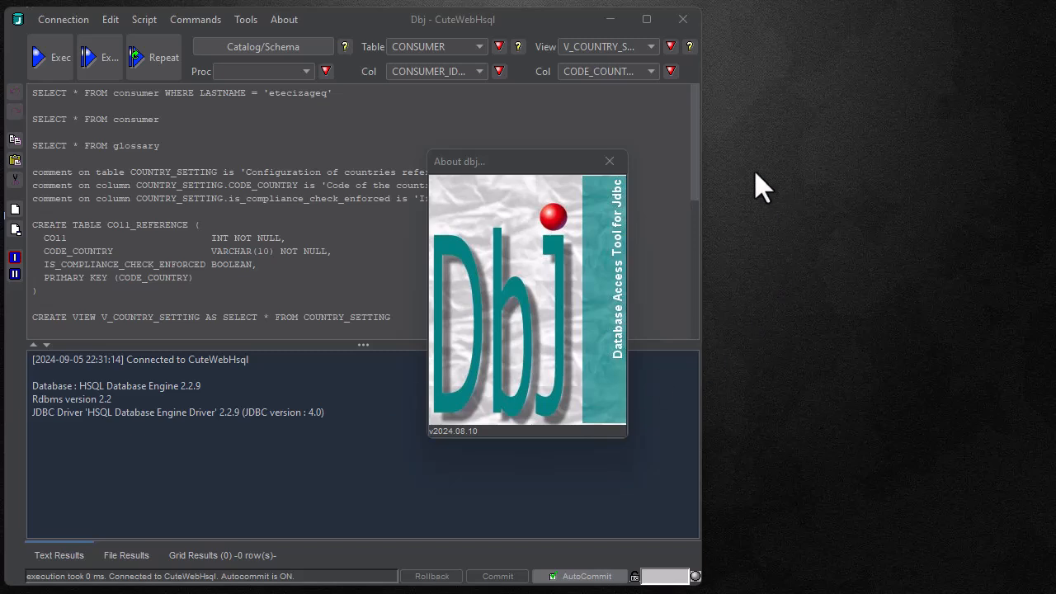
Dismiss the About window and open the synthetic data definitions of the CONSUMER table, showing each column's synthesis details
left_click(610, 161)
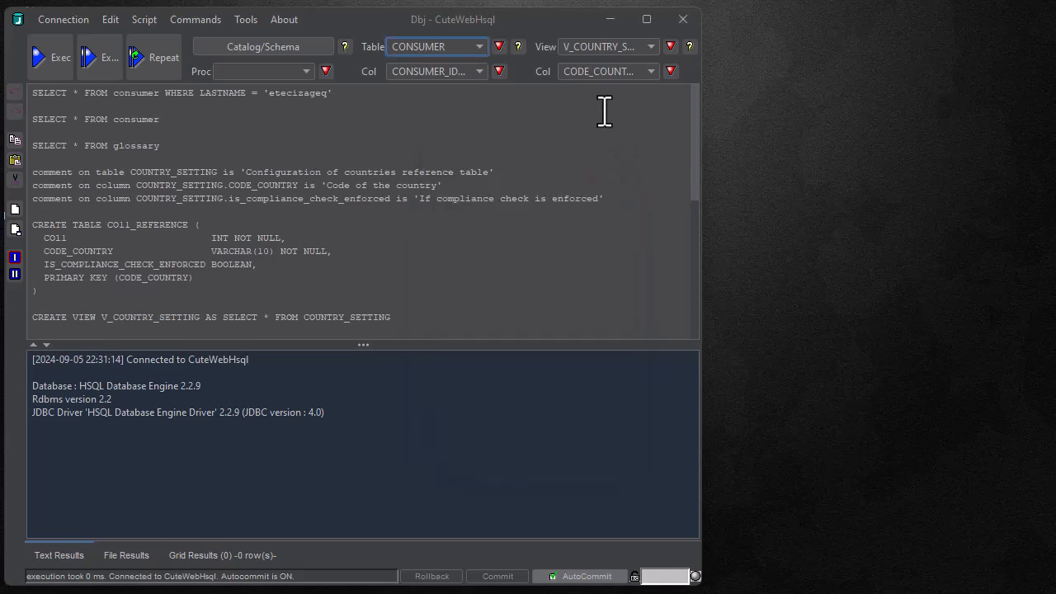
left_click(518, 47)
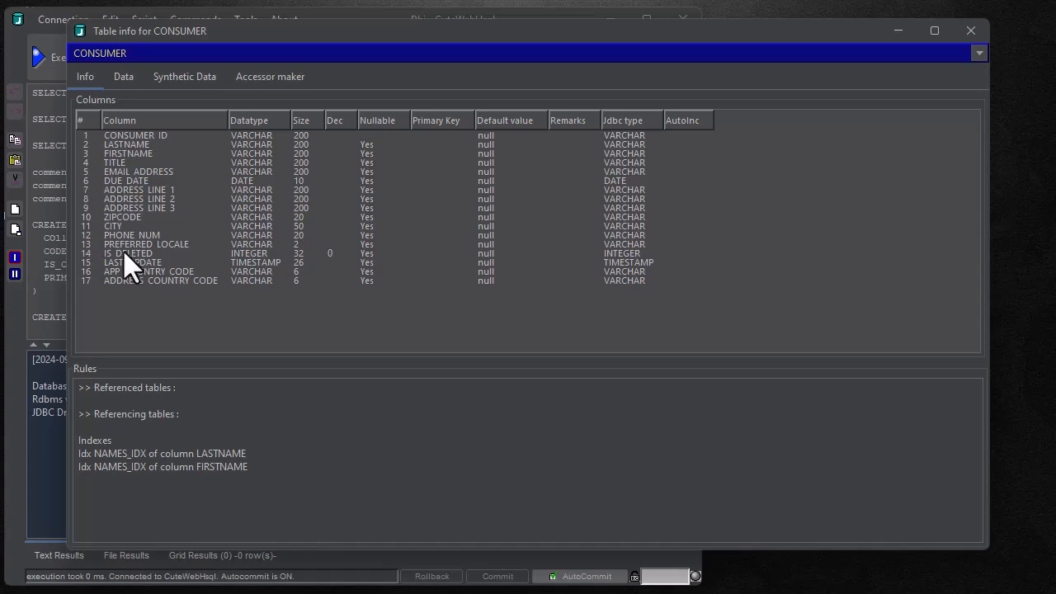
left_click(196, 80)
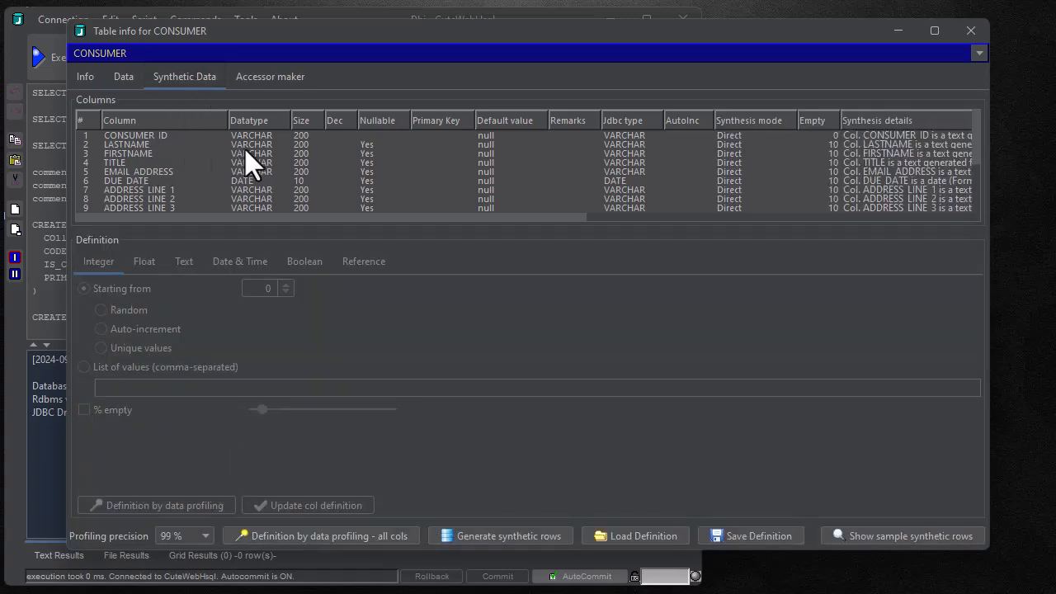
left_click_drag(554, 218, 820, 258)
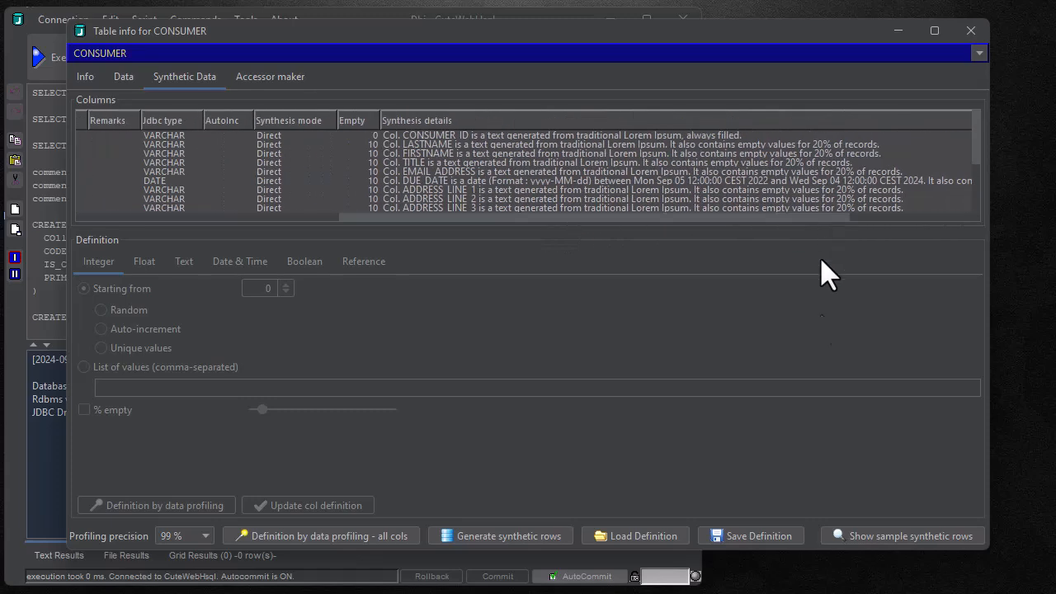
Preview the sample synthetic rows for CONSUMER and examine the generated text, ZIPCODE, CITY, numeric and date columns, then close the preview
left_click(895, 545)
left_click_drag(79, 514, 471, 486)
left_click_drag(844, 59, 838, 191)
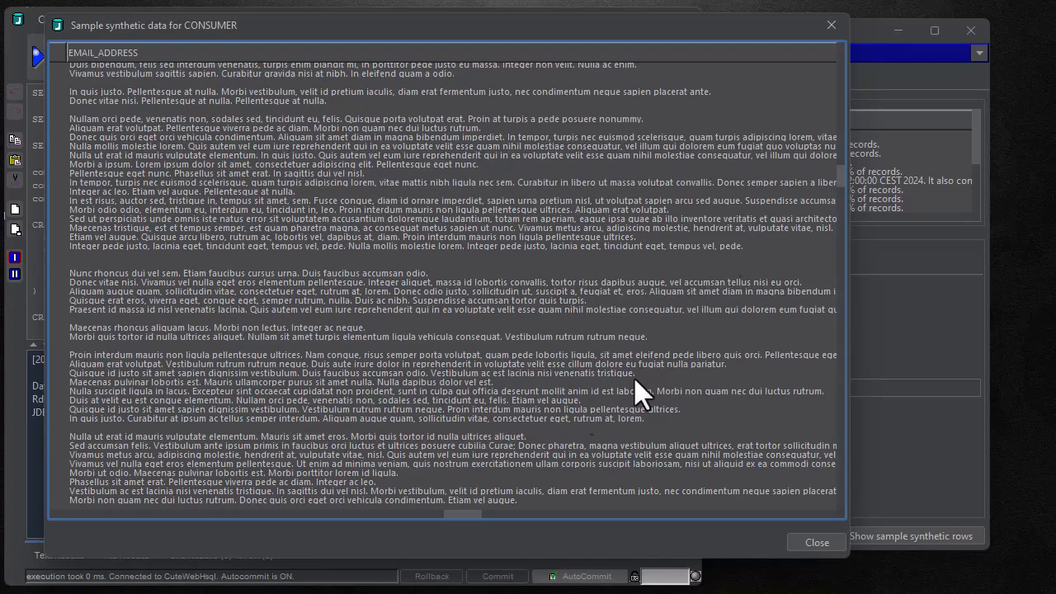
left_click_drag(474, 514, 810, 516)
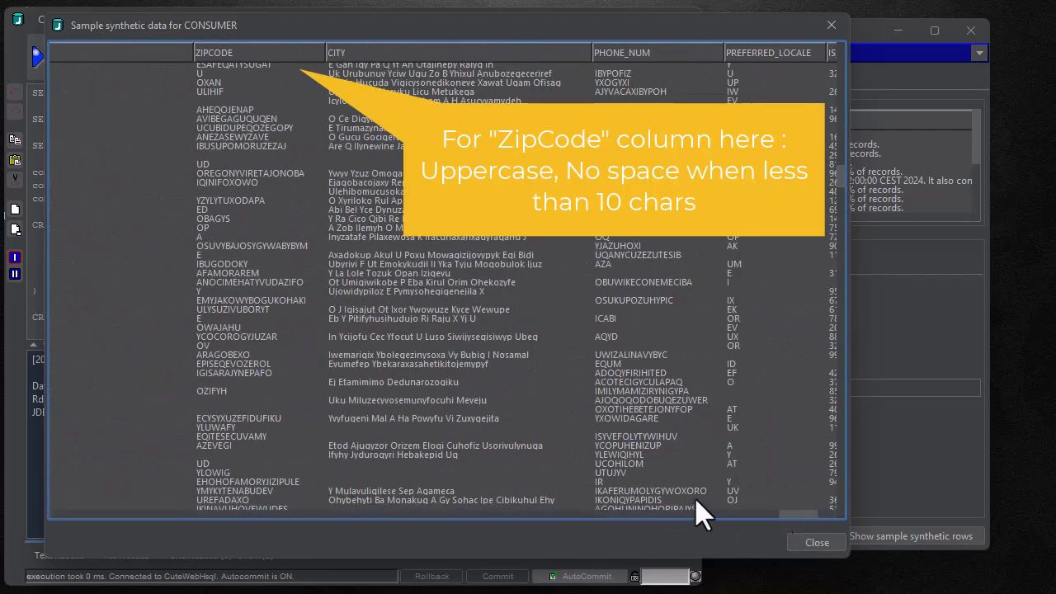
left_click_drag(234, 92, 237, 368)
scroll(230, 394, "down", 3)
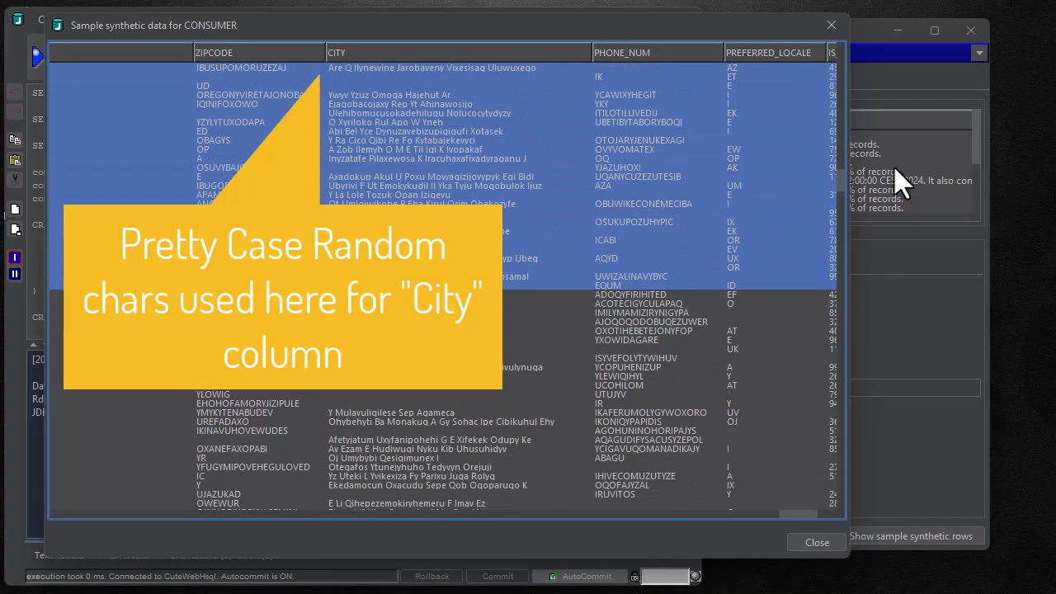
left_click_drag(840, 183, 844, 250)
left_click_drag(521, 147, 467, 411)
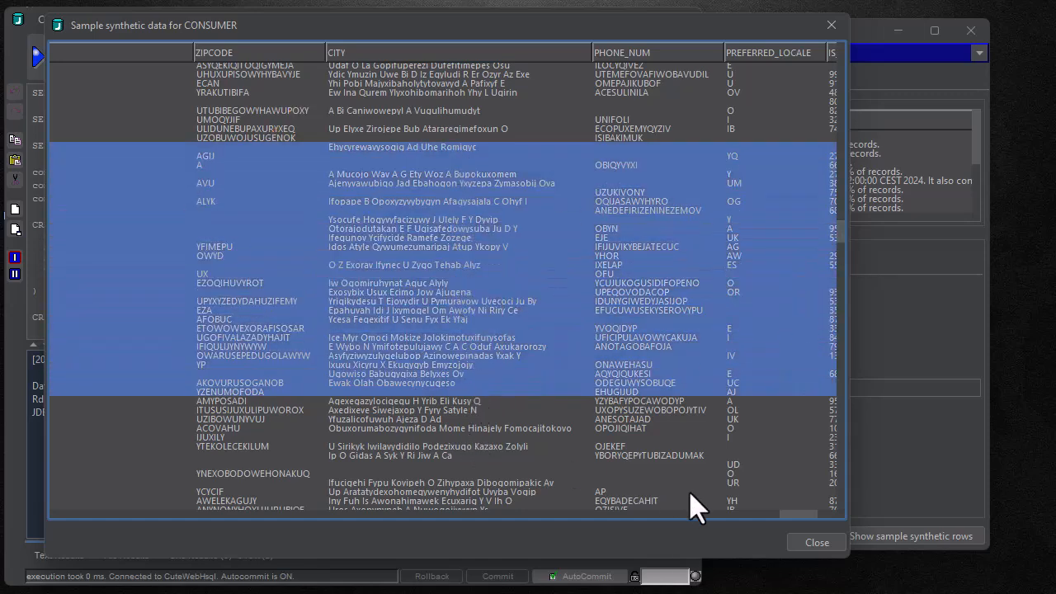
left_click_drag(799, 516, 820, 521)
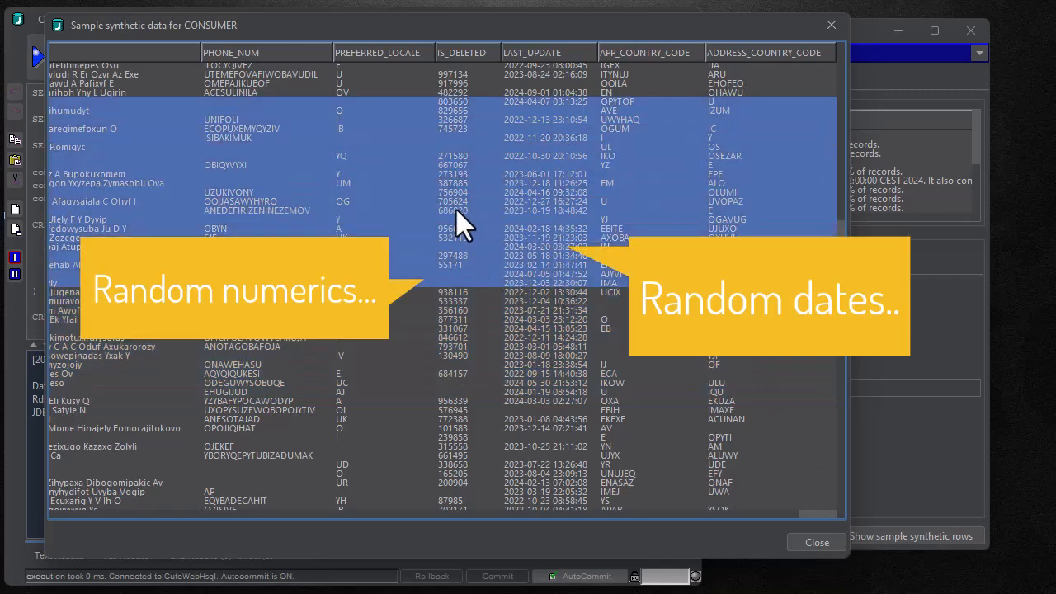
left_click_drag(457, 210, 452, 337)
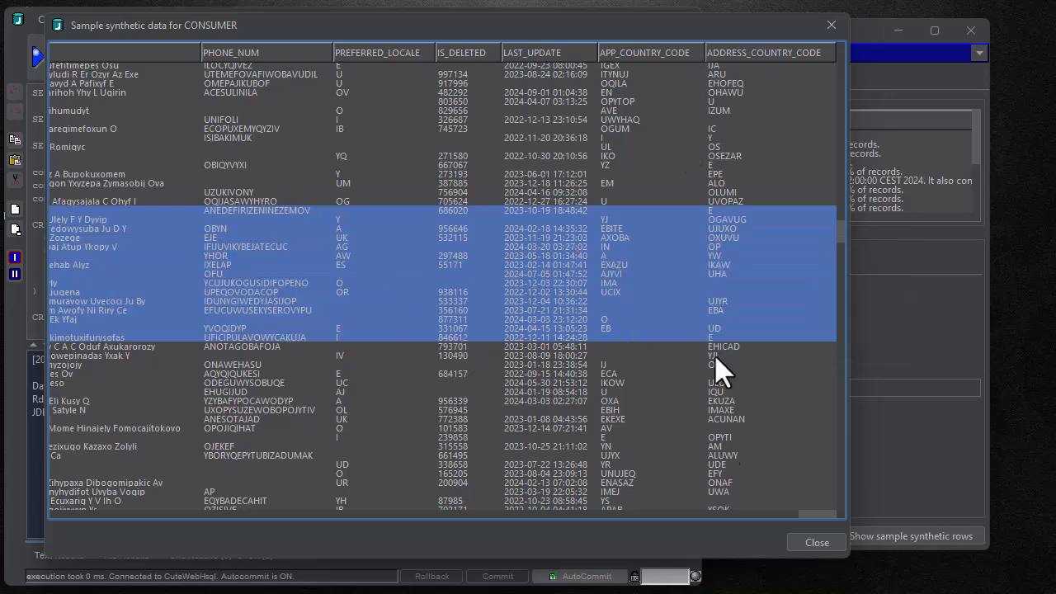
left_click(798, 545)
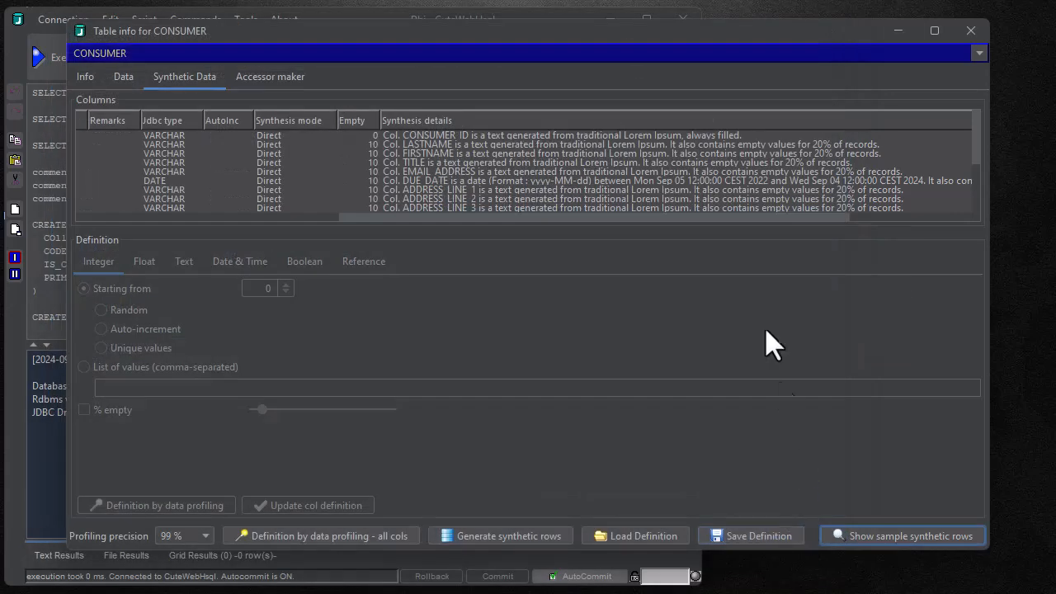
Examine the existing rows of the CONSUMER table across all its columns, through to ADDRESS_COUNTRY_CODE
left_click(125, 77)
left_click_drag(269, 230, 288, 429)
left_click_drag(290, 544, 820, 561)
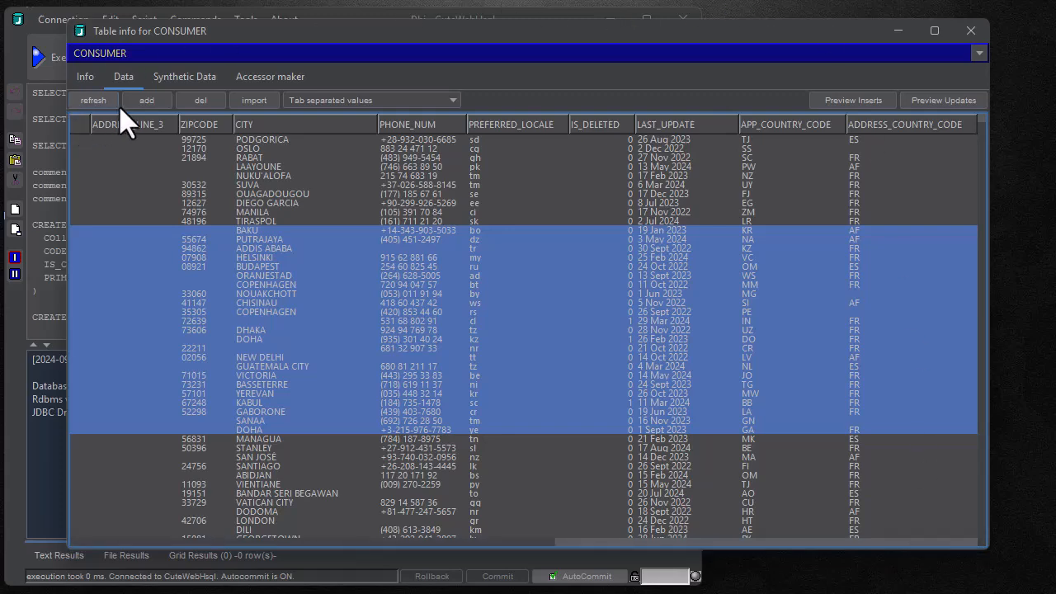
In the synthetic data definitions, update CONSUMER_ID to generate Global Unique Identifiers (UUID), dash-separated and upper-case
left_click(156, 82)
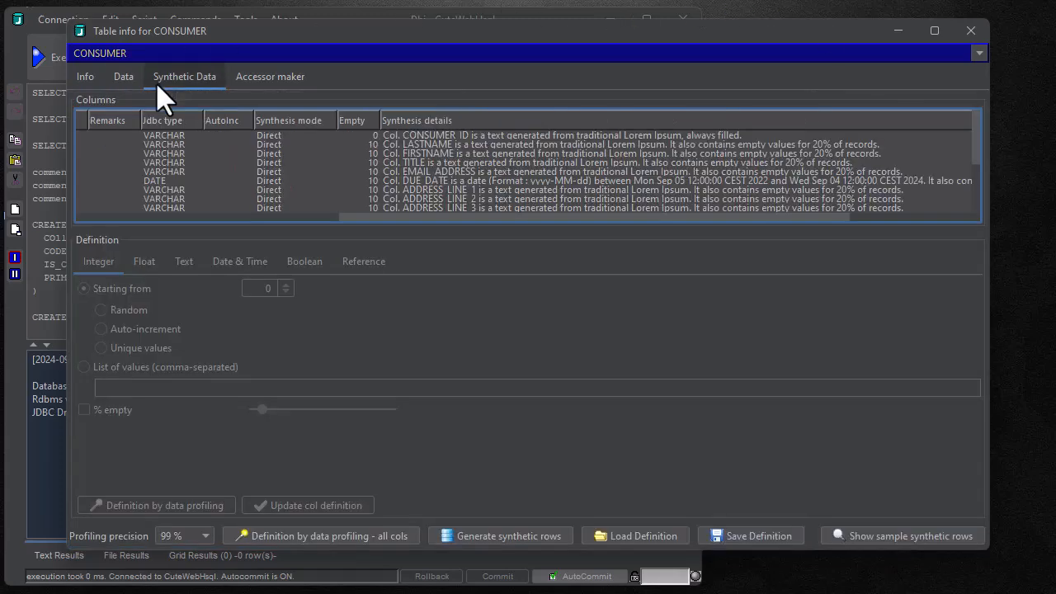
left_click_drag(336, 218, 6, 191)
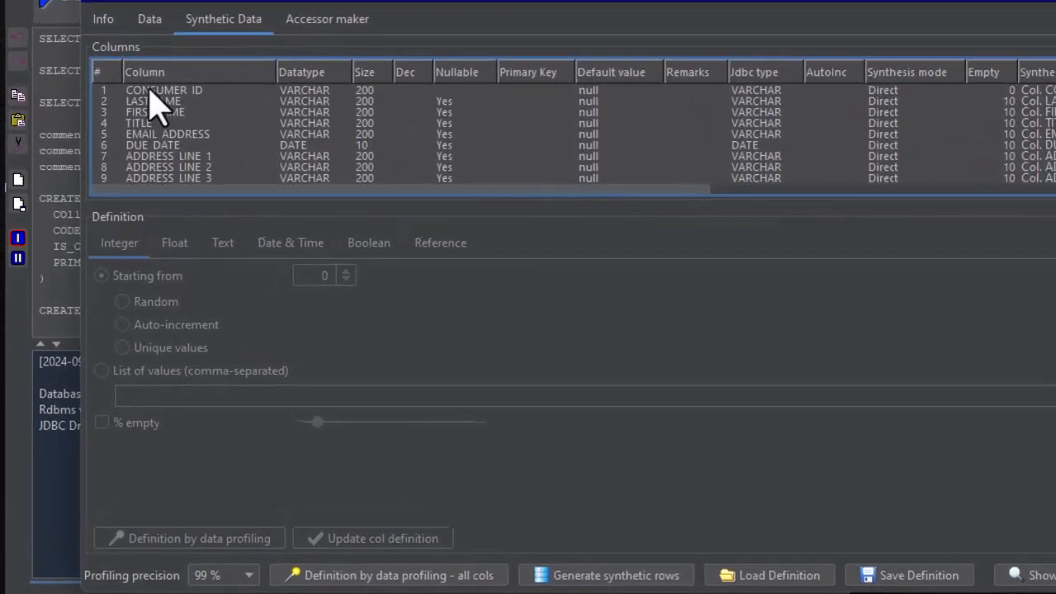
left_click(124, 134)
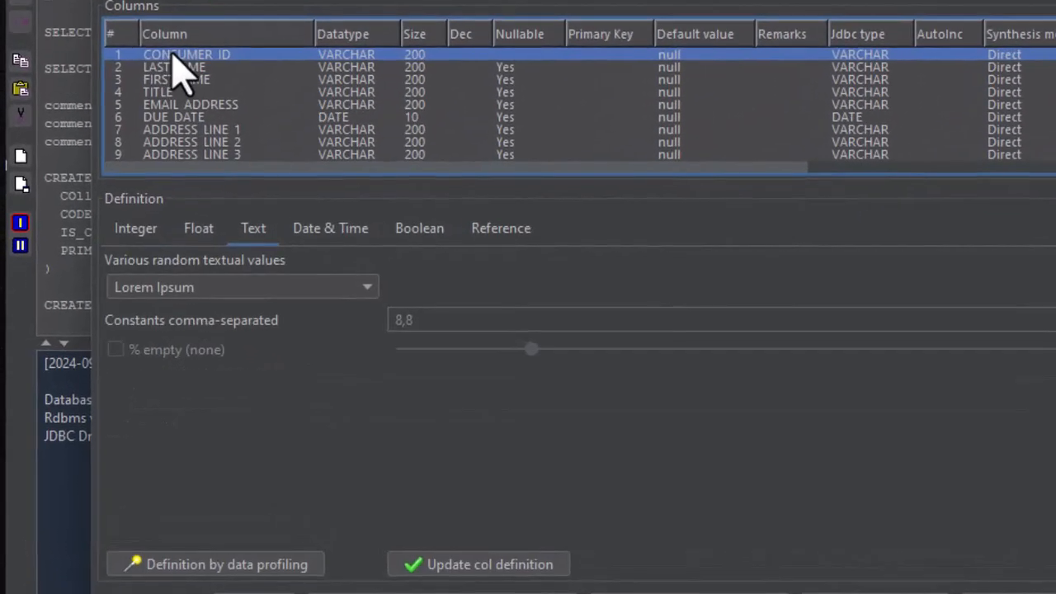
left_click(157, 289)
scroll(227, 488, "down", 5)
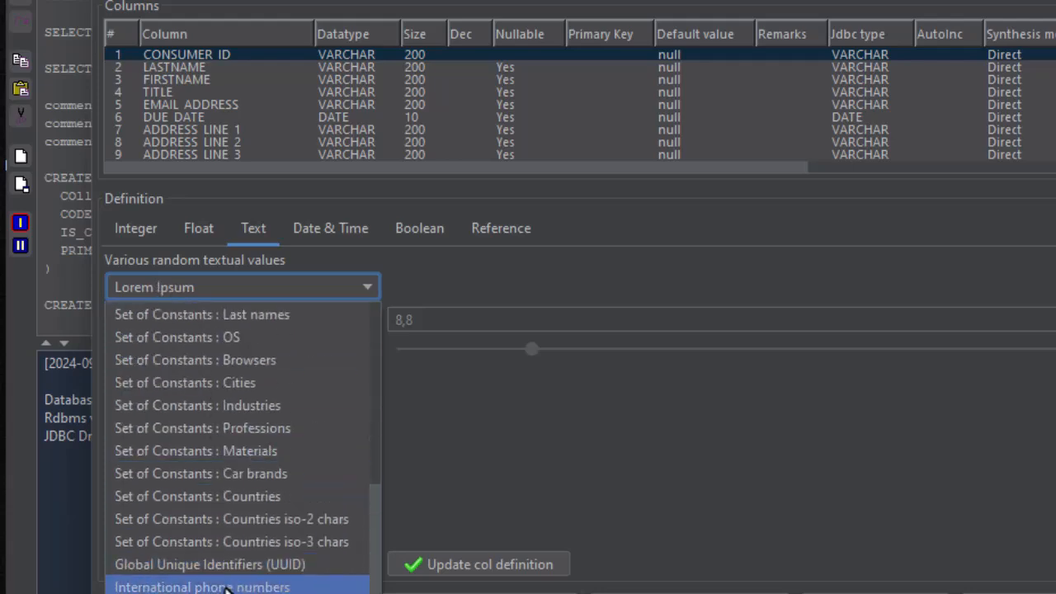
left_click(246, 566)
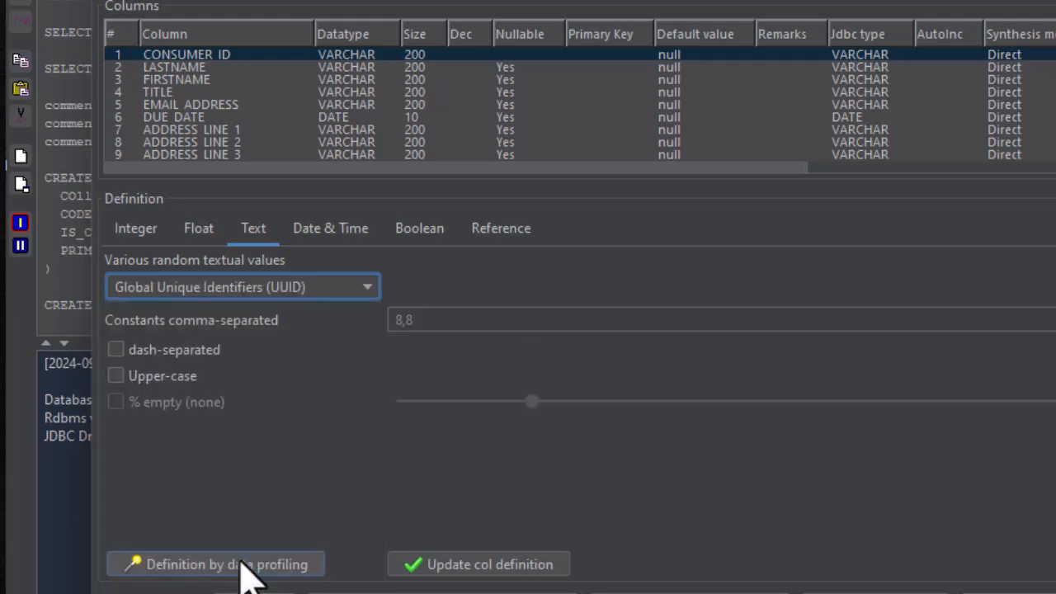
left_click(164, 387)
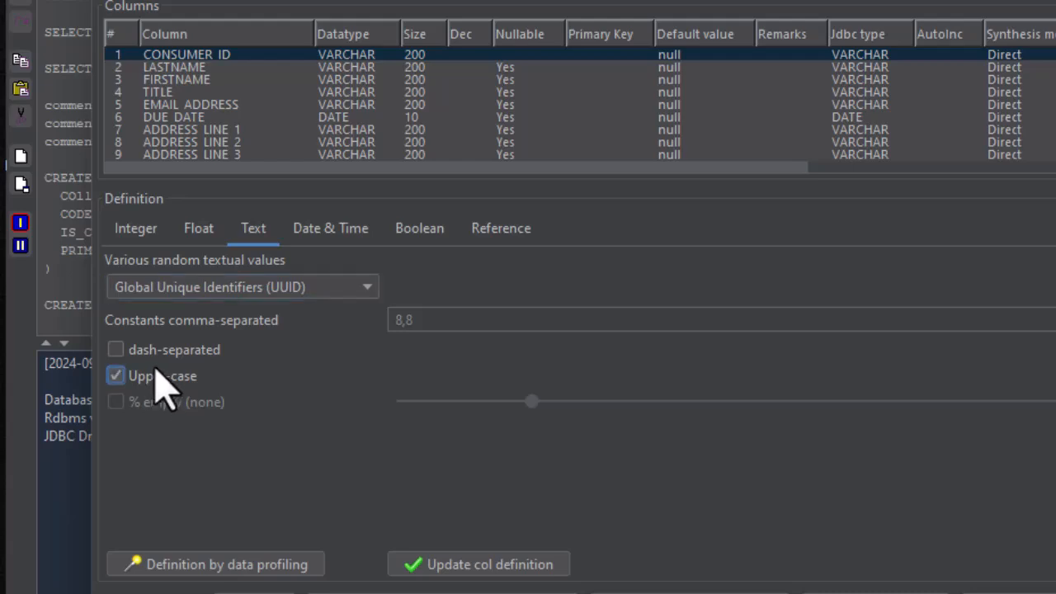
left_click(430, 564)
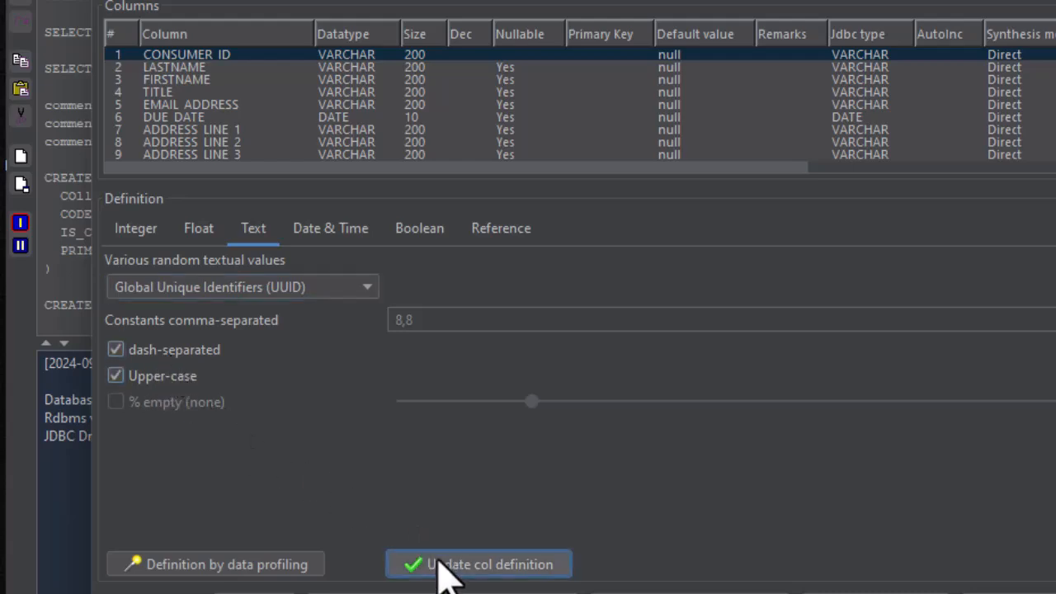
Update the LASTNAME column definition to use the Last names set of constants in Pretty Print with no empty values
left_click(213, 68)
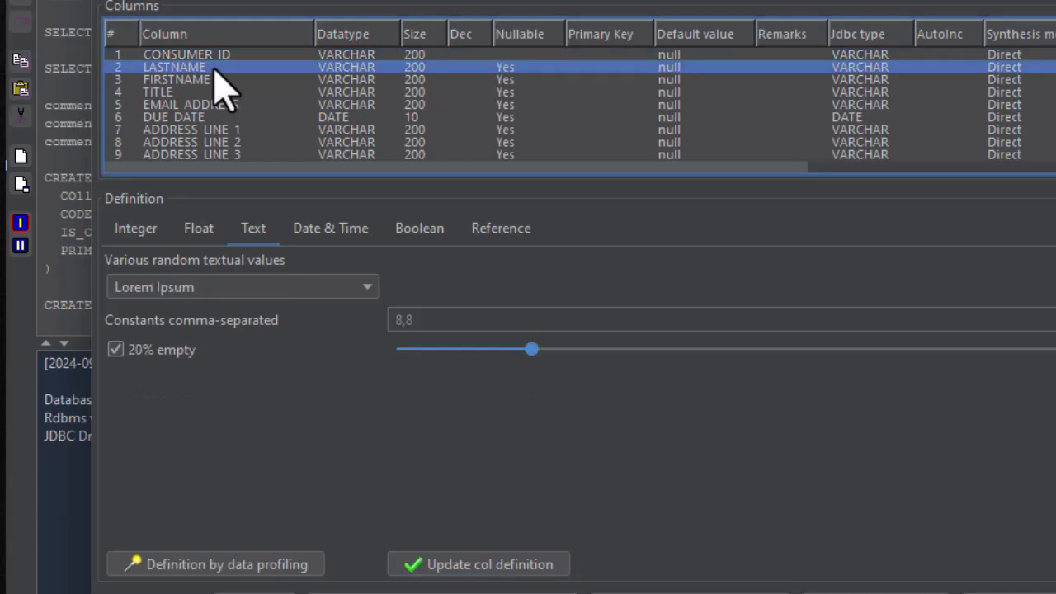
left_click(216, 288)
scroll(247, 396, "down", 3)
left_click(264, 476)
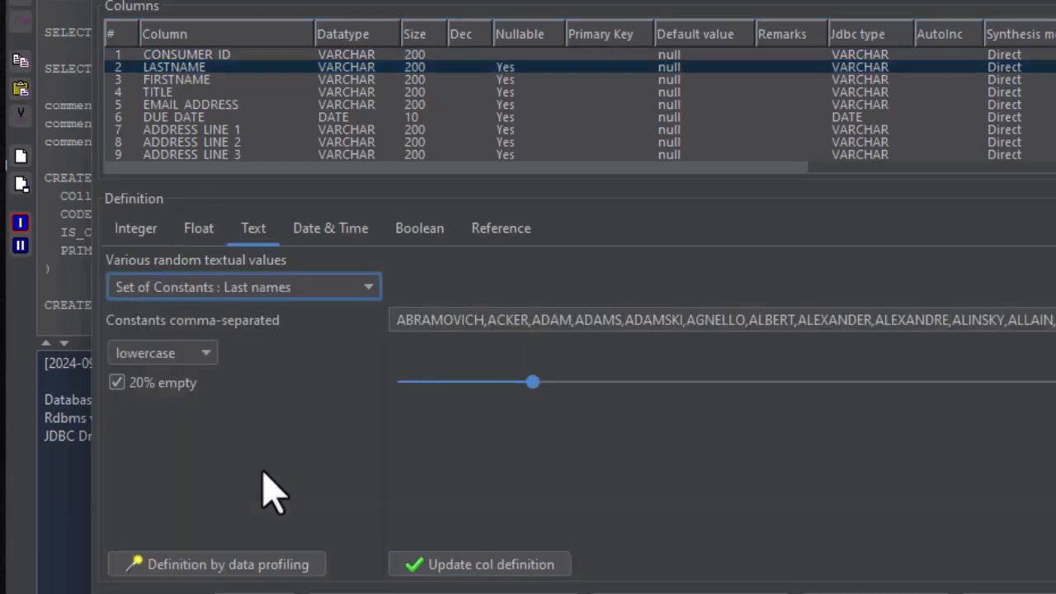
left_click(162, 352)
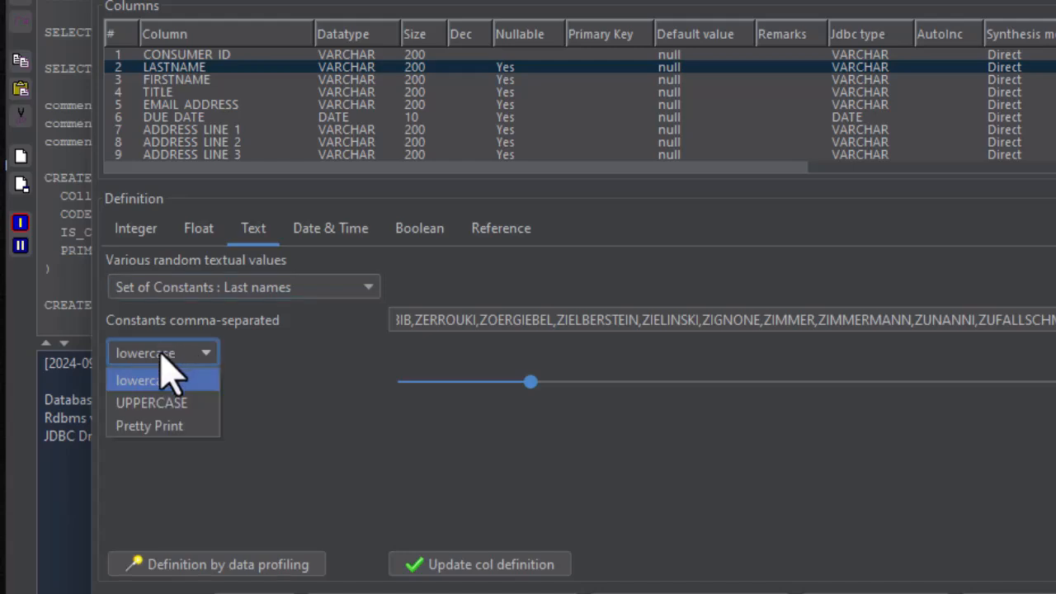
left_click(161, 425)
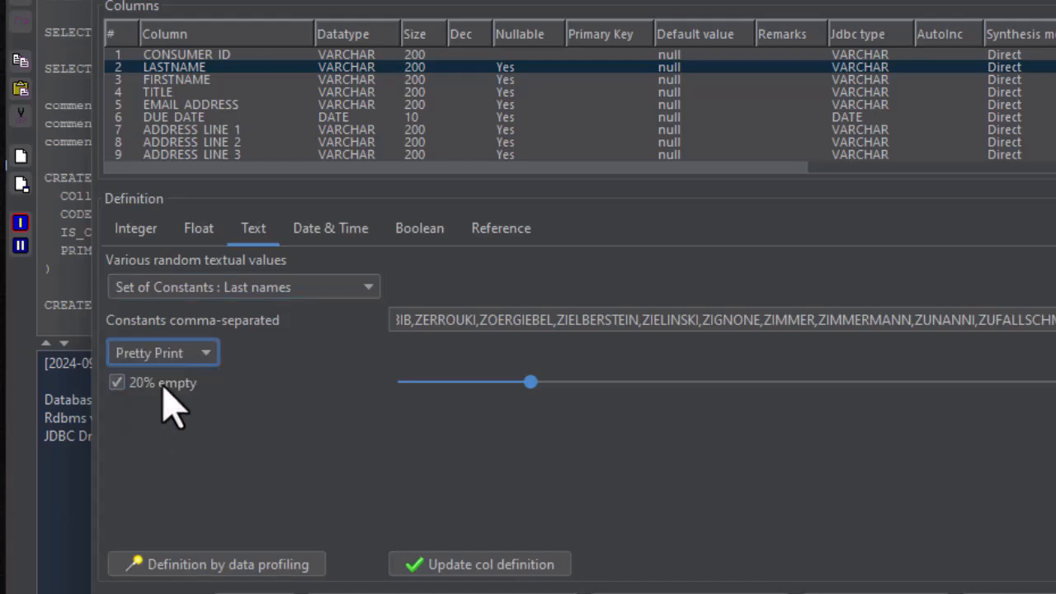
left_click(466, 566)
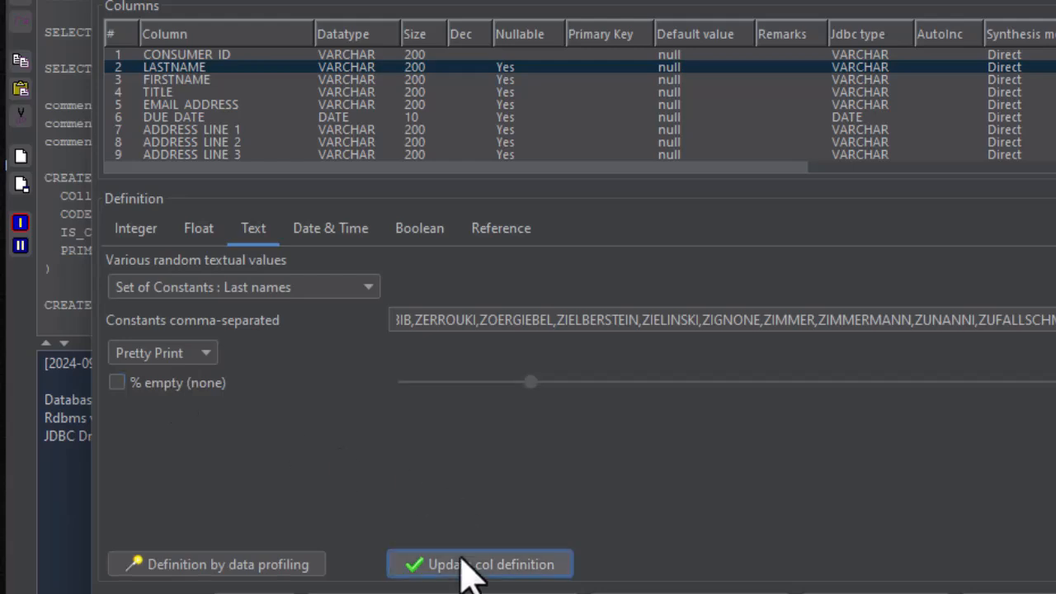
Update the FIRSTNAME column definition to use the First names set of constants in Pretty Print with no empty values
left_click(179, 81)
left_click(198, 287)
scroll(221, 462, "down", 3)
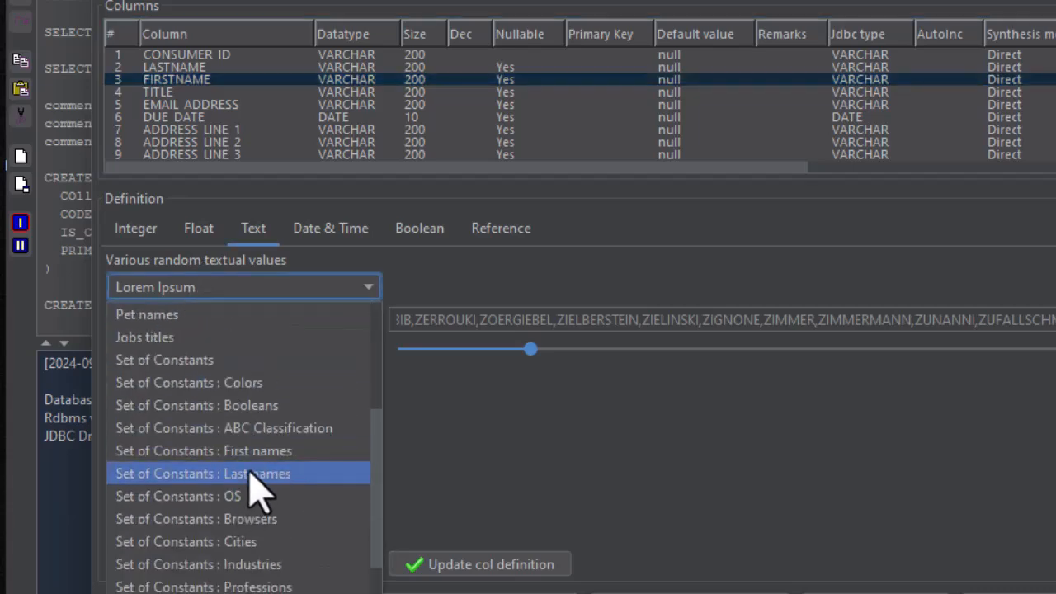
left_click(261, 443)
left_click(153, 353)
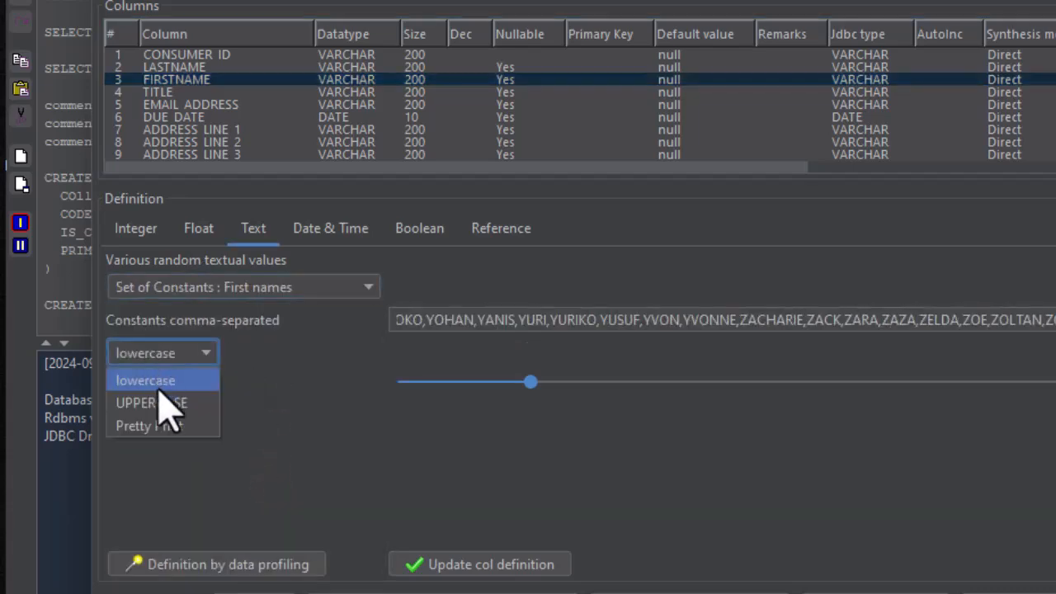
left_click(169, 428)
left_click(171, 386)
left_click(461, 565)
Update the TITLE column definition to a custom set of constants "Mr,Mrs,Miss" with 7% empty values
left_click(177, 92)
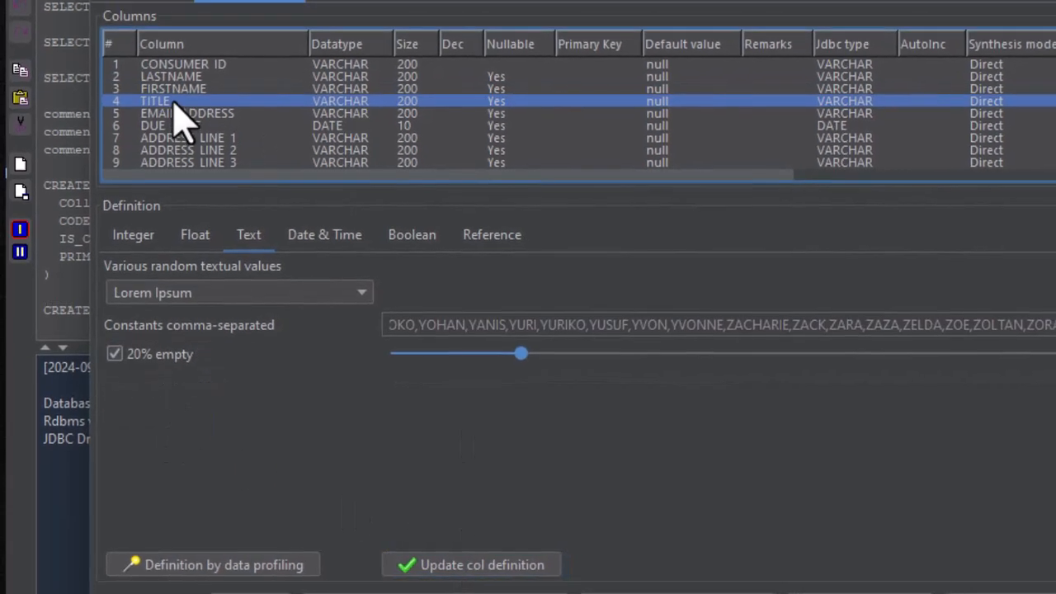
left_click(297, 287)
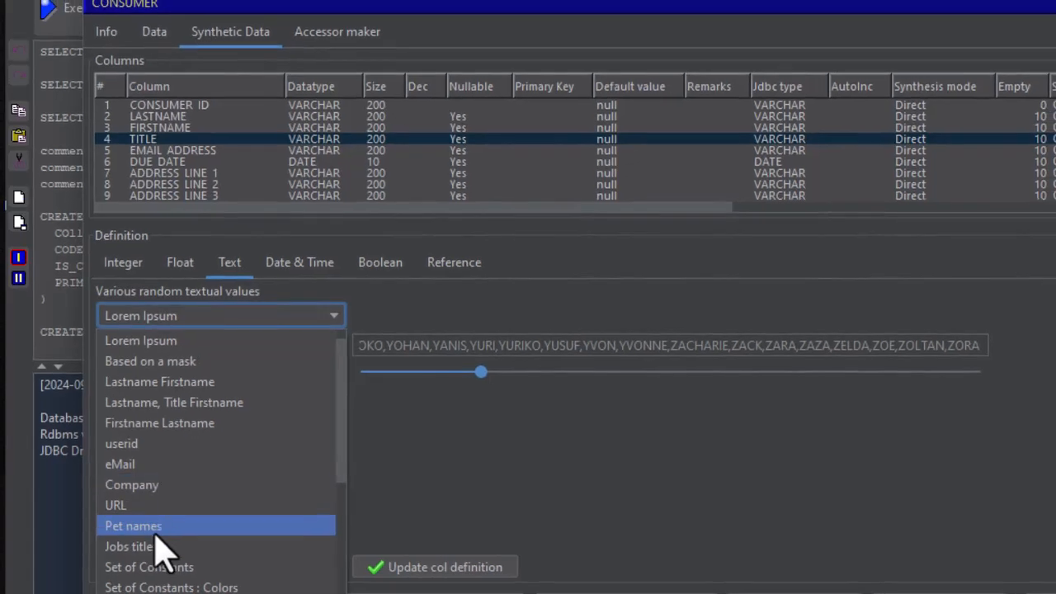
left_click(165, 566)
left_click(457, 350)
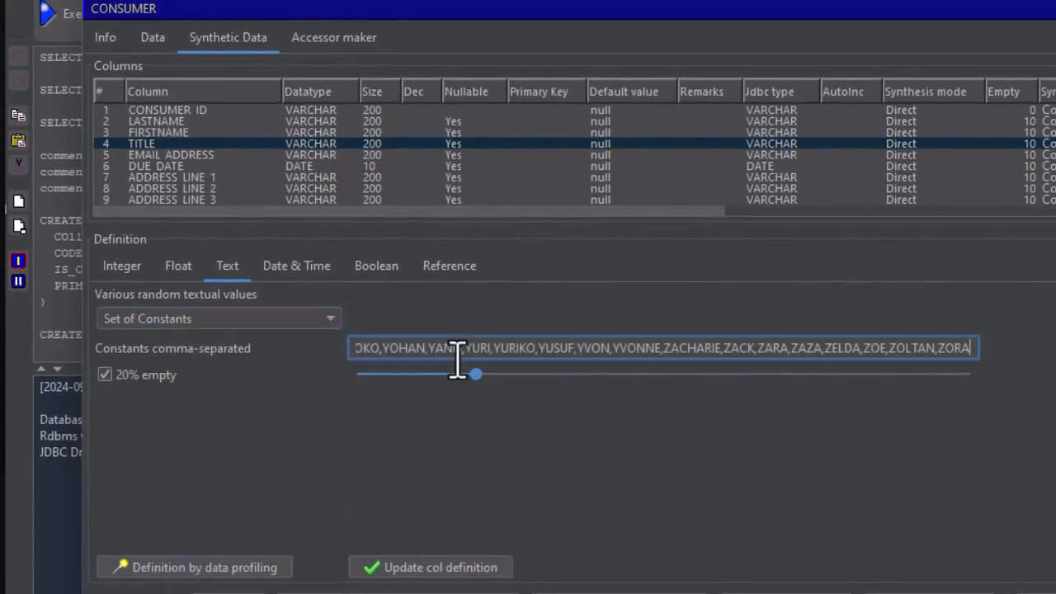
key("ctrl+a")
type("Mr,Mr")
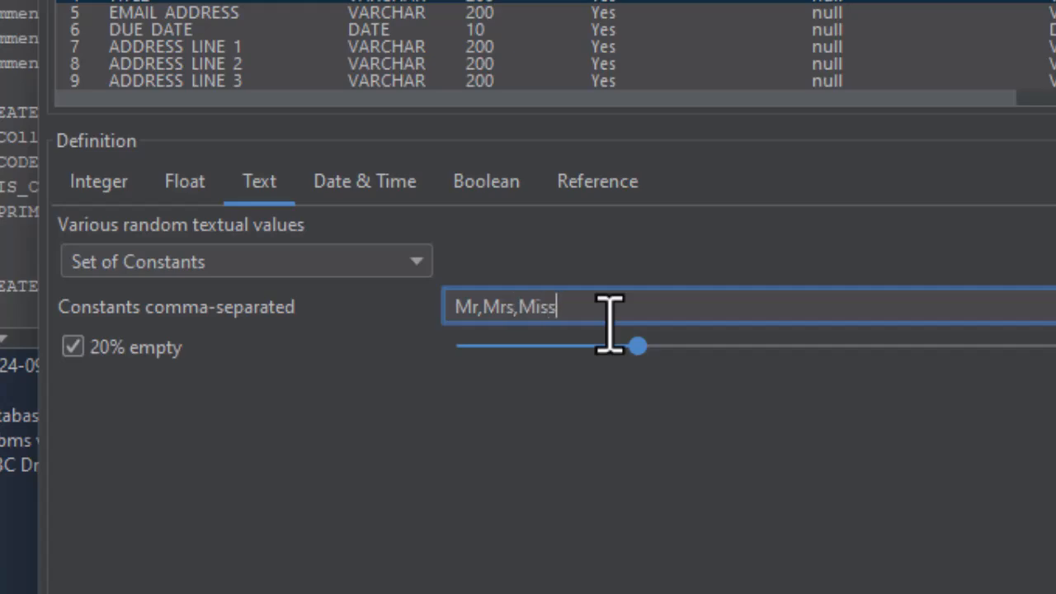
left_click_drag(638, 346, 502, 346)
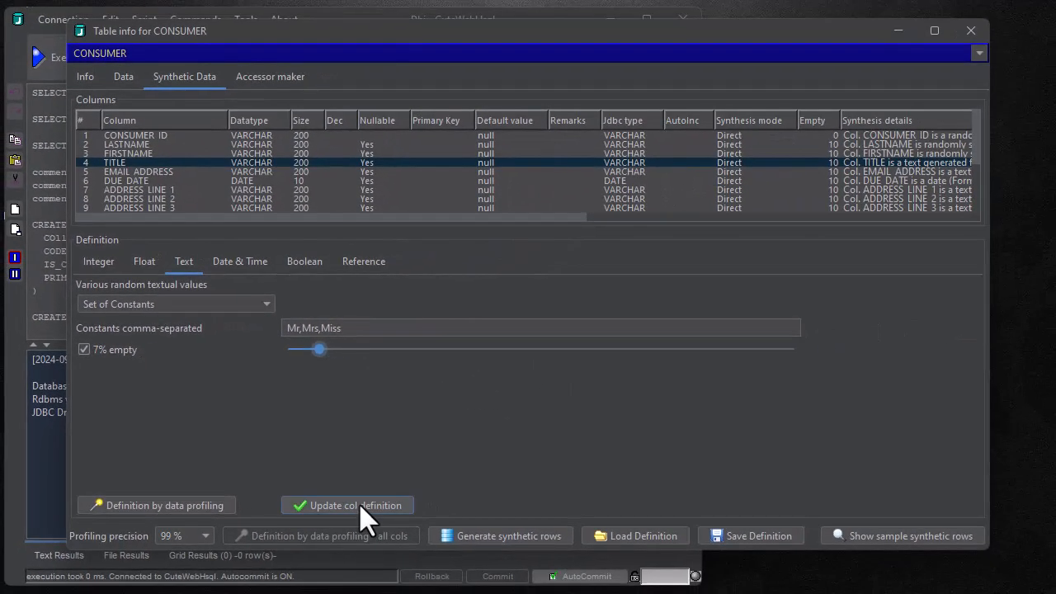
left_click(359, 503)
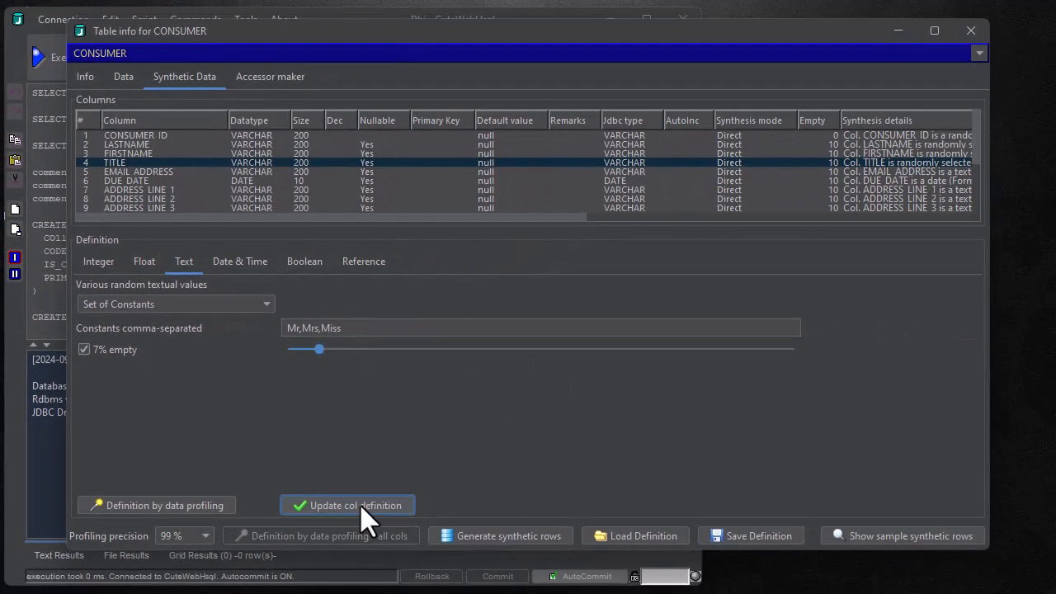
Update the EMAIL_ADDRESS column definition to generate eMail values with no empty values
left_click(161, 172)
left_click(169, 305)
scroll(174, 371, "down", 5)
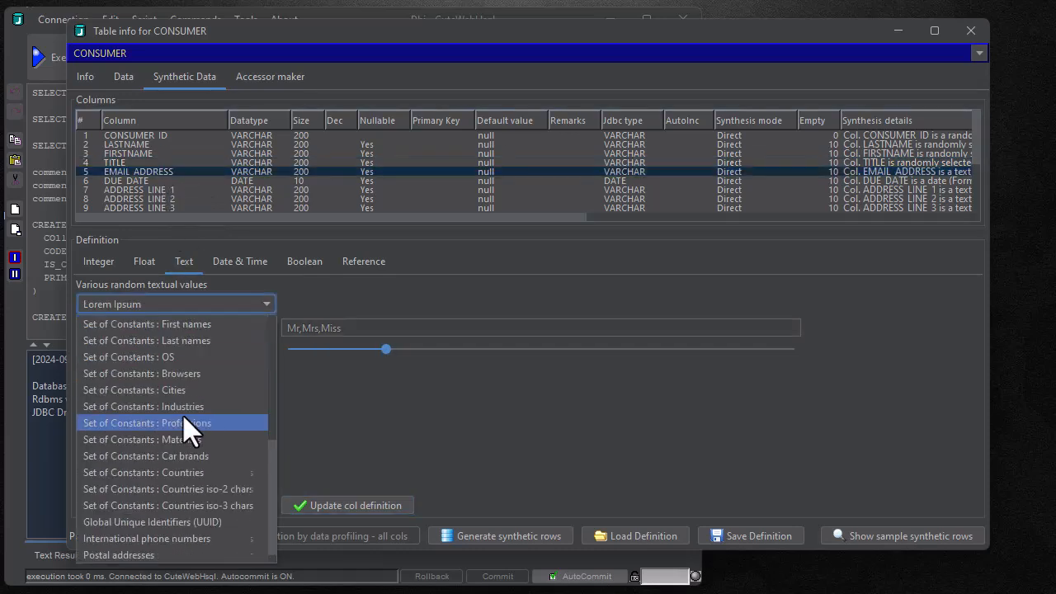
scroll(175, 380, "up", 4)
left_click(133, 356)
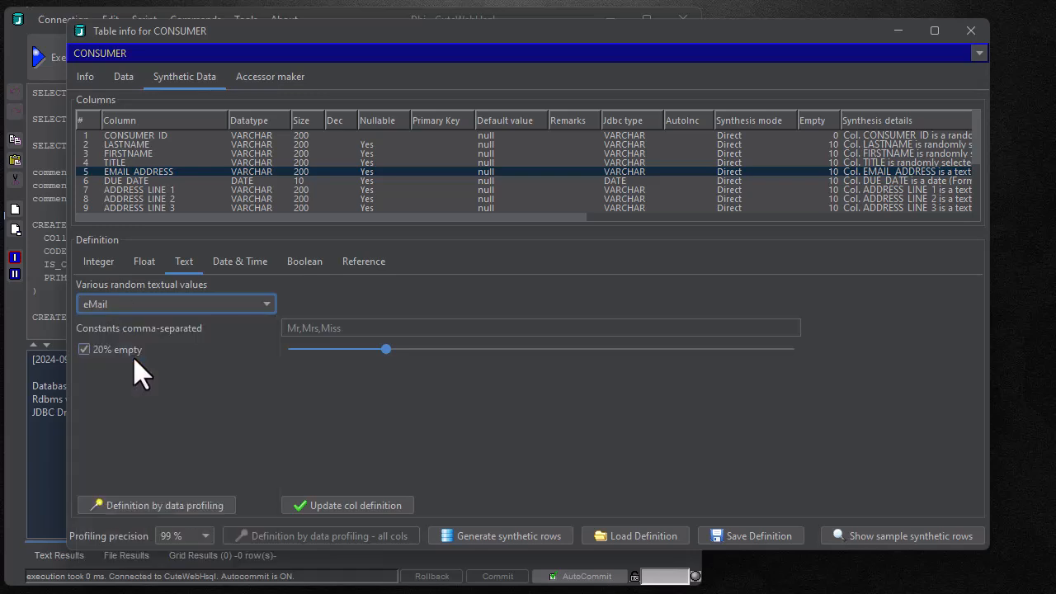
left_click(114, 349)
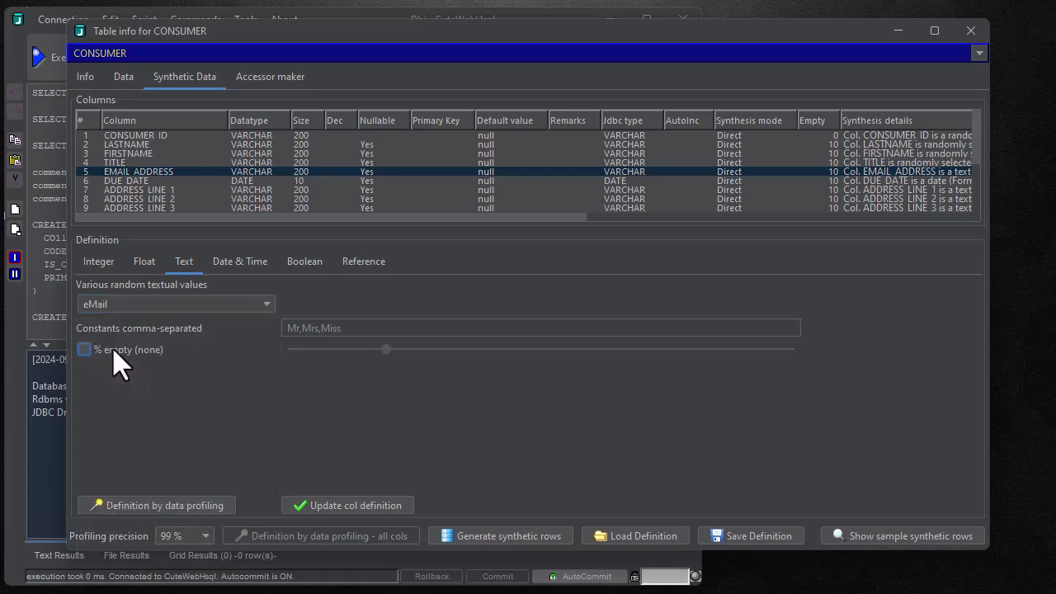
Update the DUE_DATE column definition to near-future dates between 2024-09-06 and 2026-09-05 with 6% empty values
left_click(126, 182)
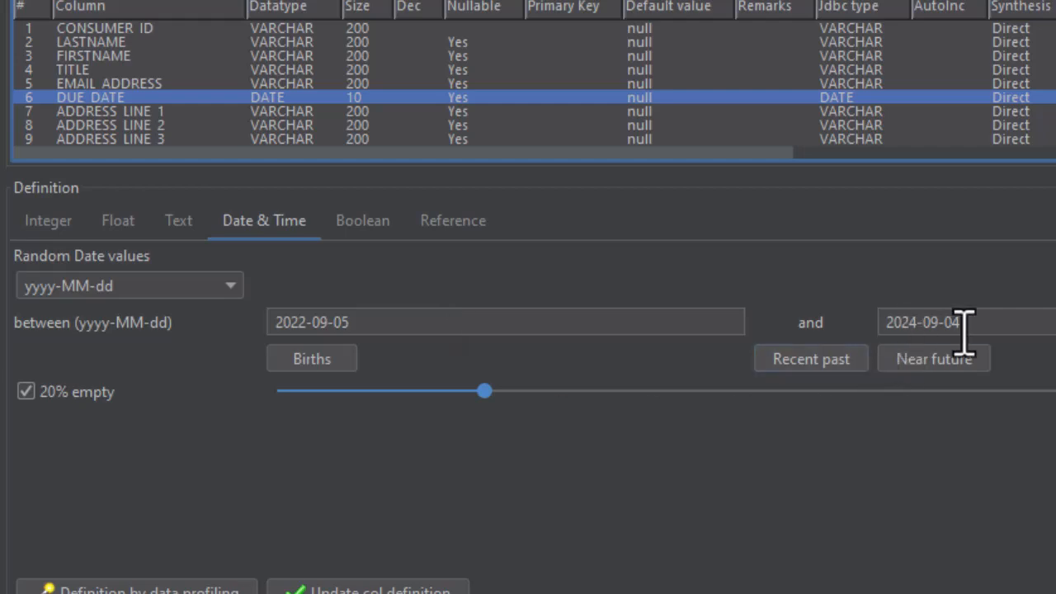
left_click(914, 365)
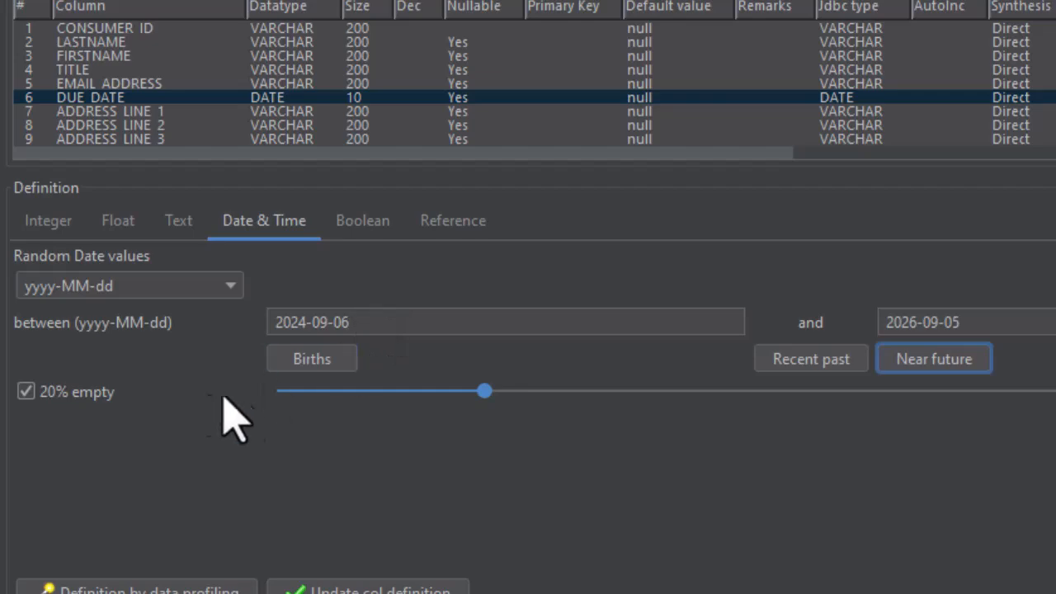
left_click(329, 391)
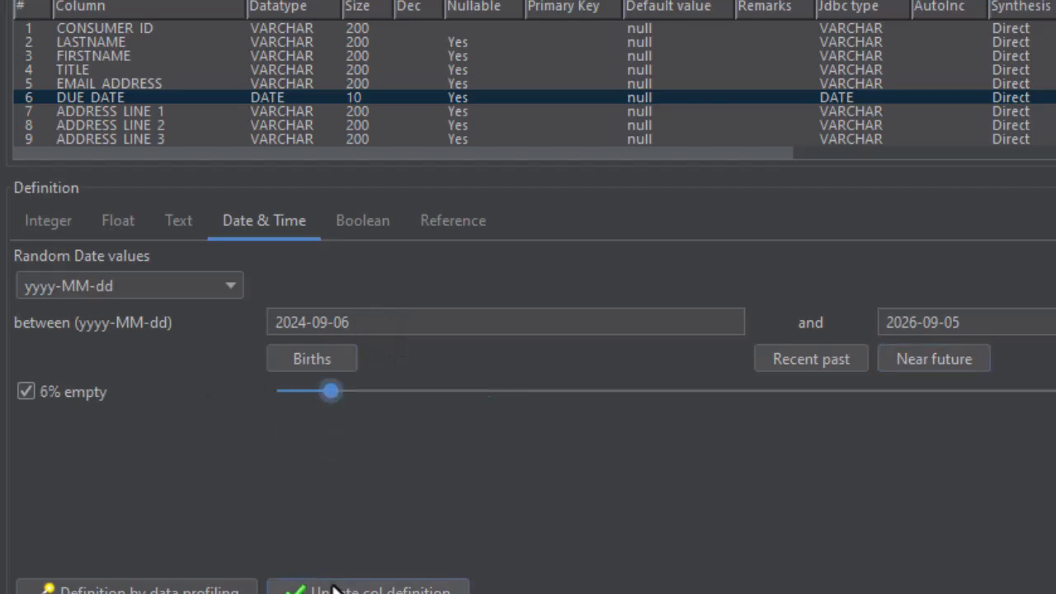
Update the ADDRESS_LINE_1 column definition to Postal addresses of the International addresses type, without the city and with 5% empty values
left_click(185, 111)
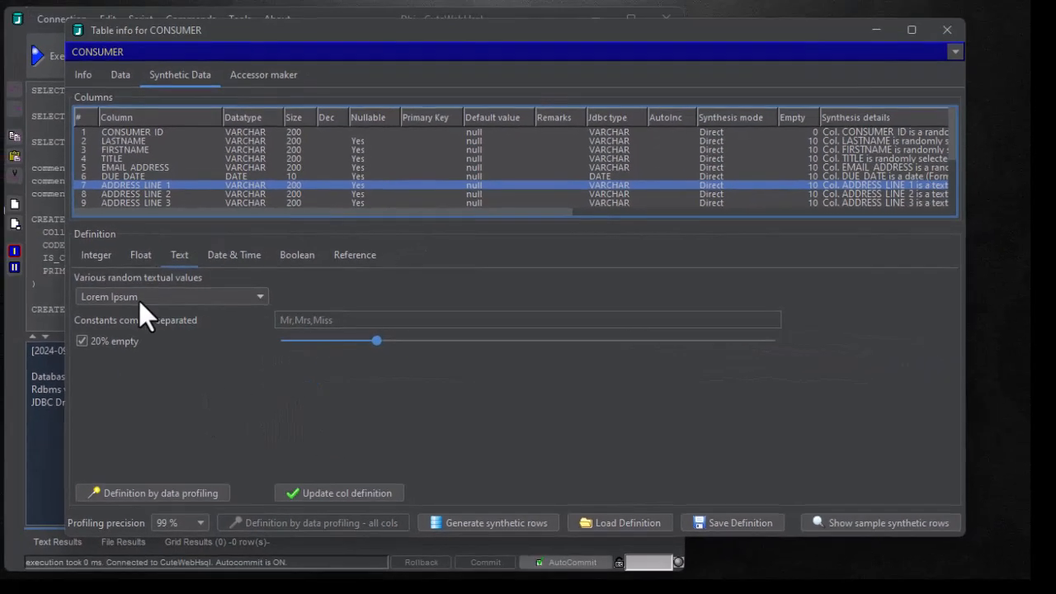
left_click(139, 301)
scroll(152, 462, "down", 5)
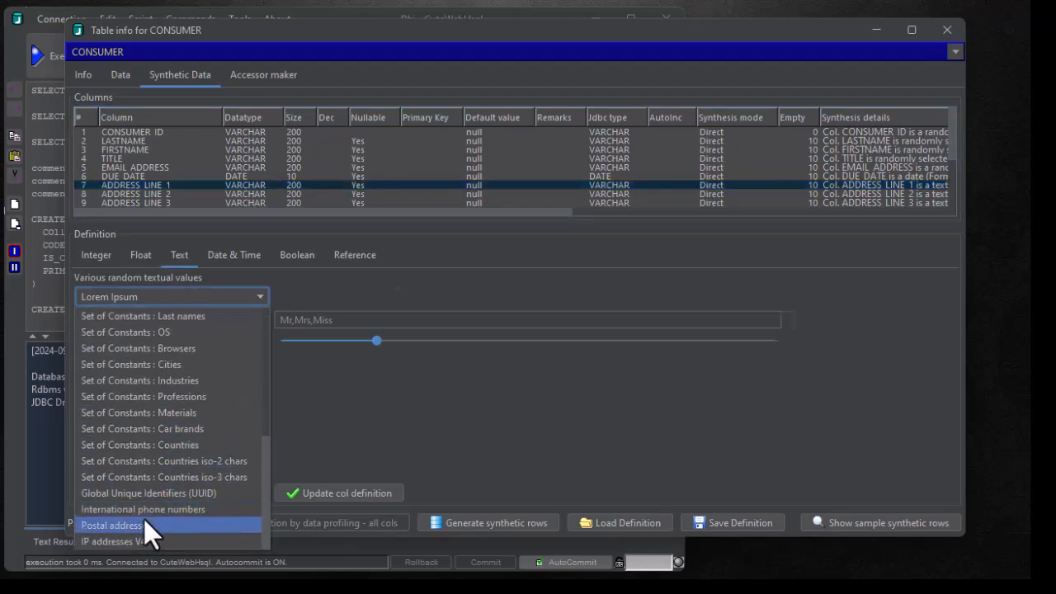
left_click(145, 526)
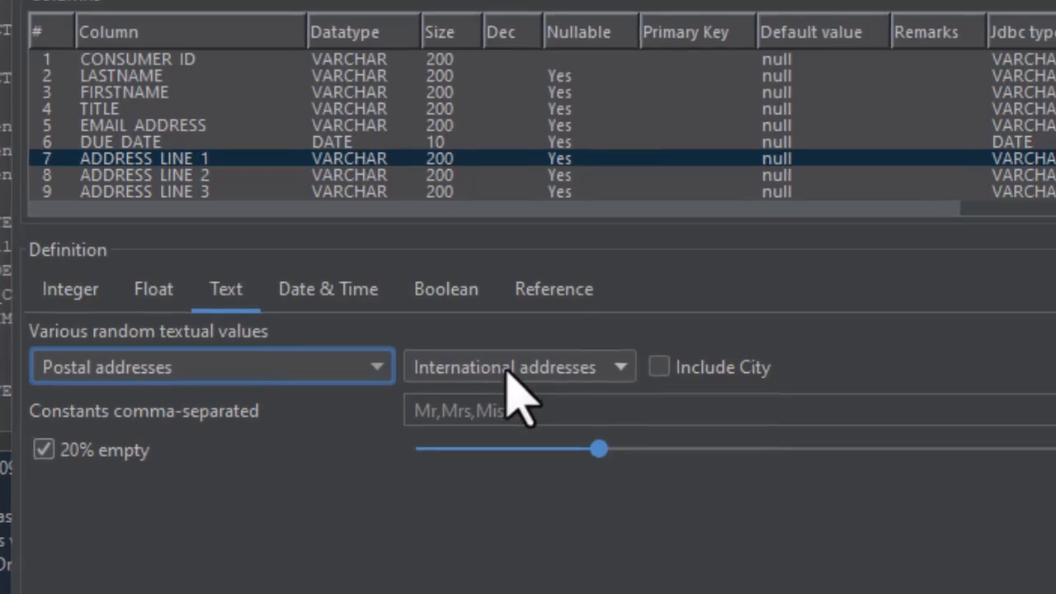
left_click(359, 308)
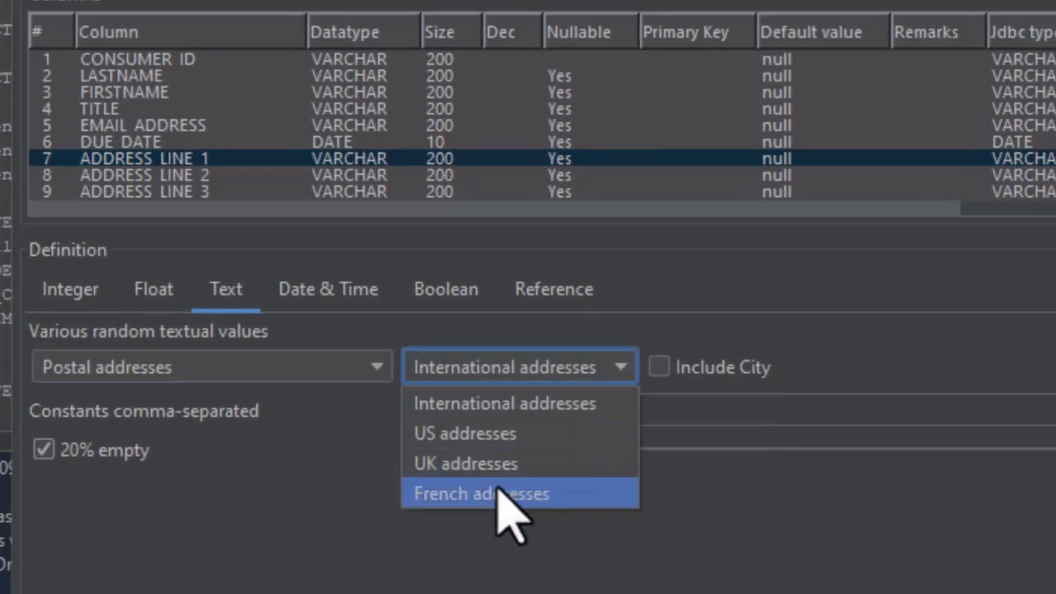
left_click(528, 402)
left_click(712, 377)
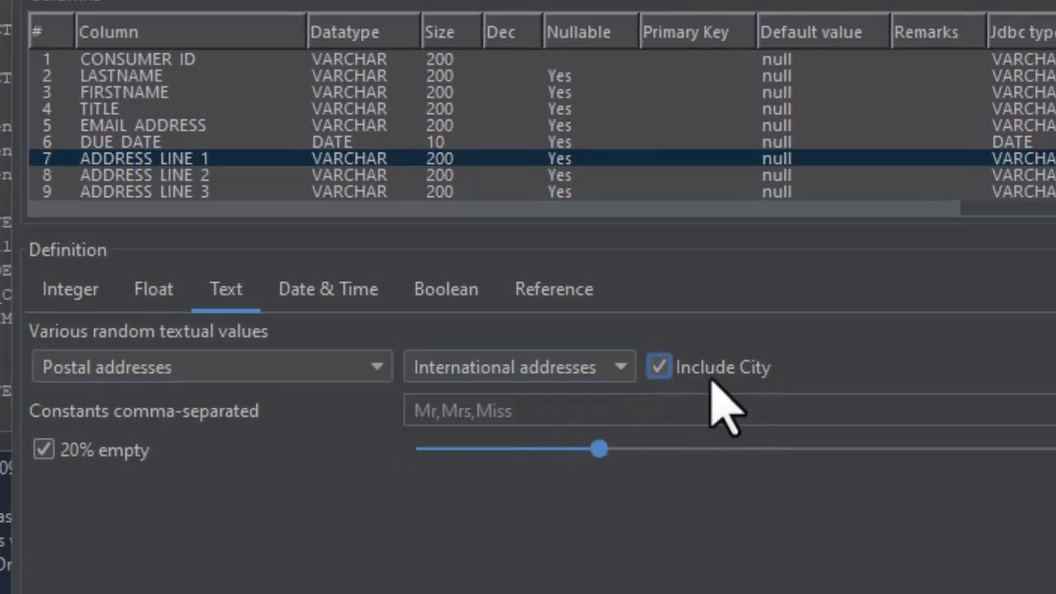
left_click(711, 381)
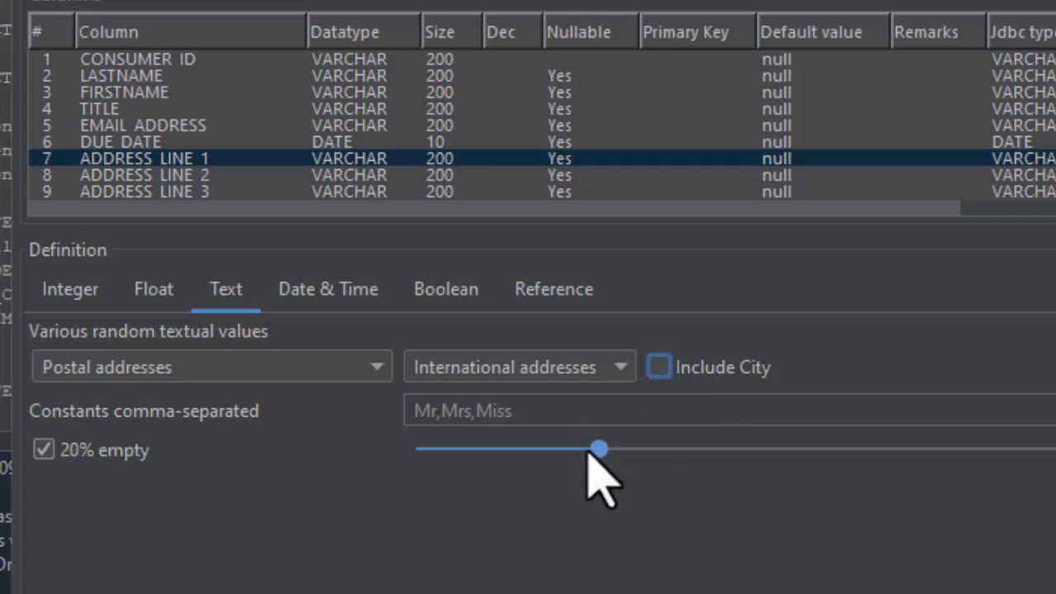
left_click_drag(597, 448, 438, 511)
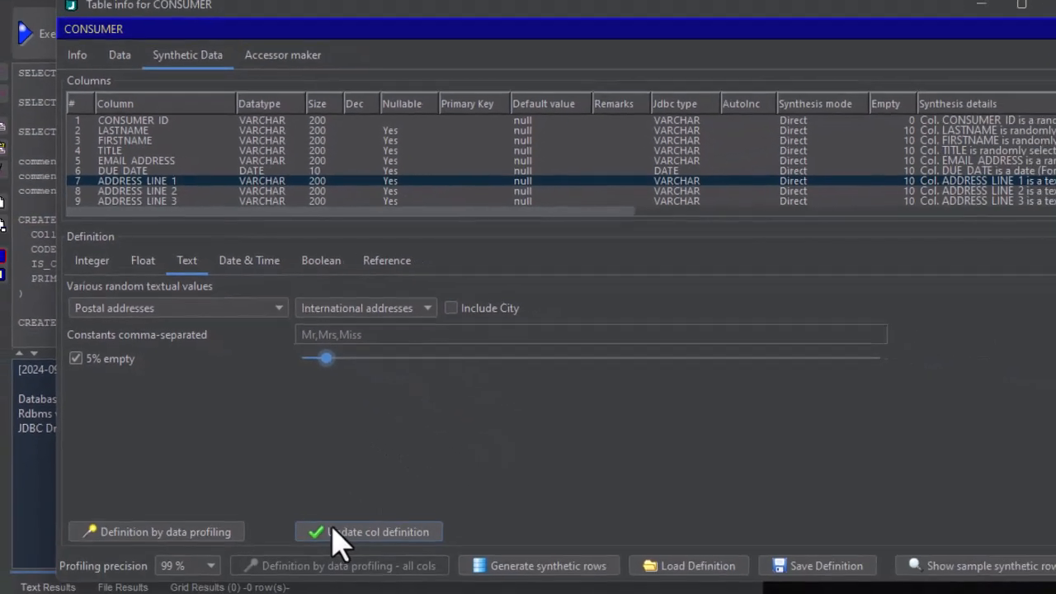
left_click(335, 532)
Update the ADDRESS_LINE_2 column definition to a custom set of constants with a blank constants list
left_click(167, 194)
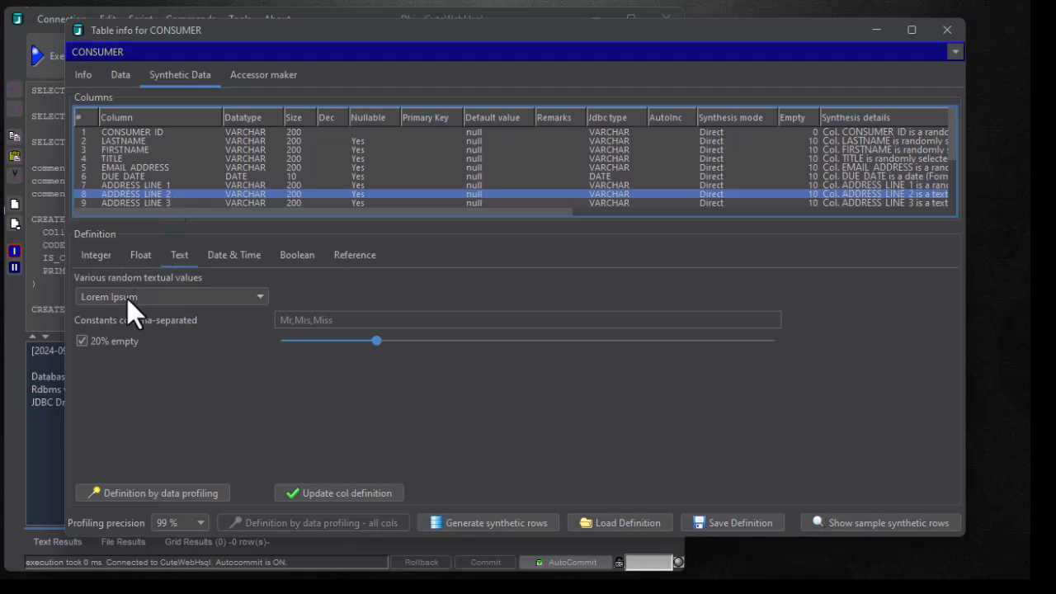
left_click(128, 297)
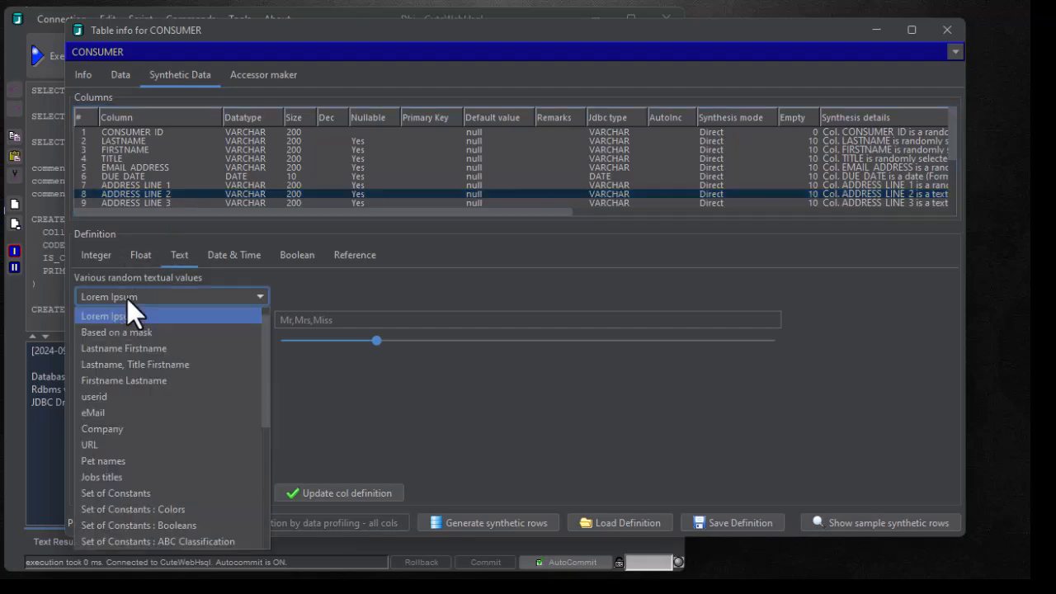
left_click(119, 492)
key("Tab")
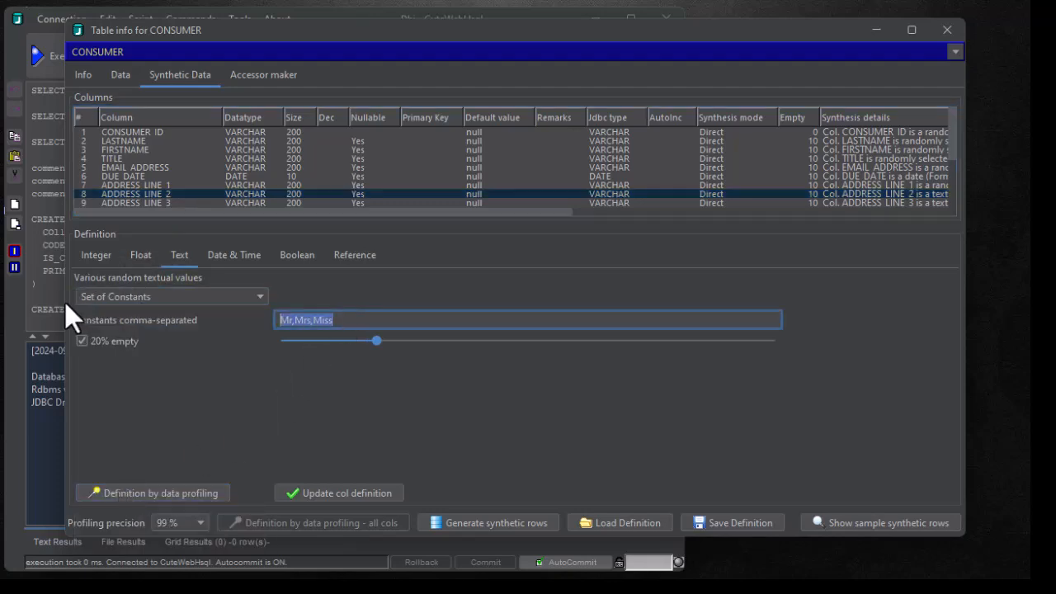
left_click(327, 492)
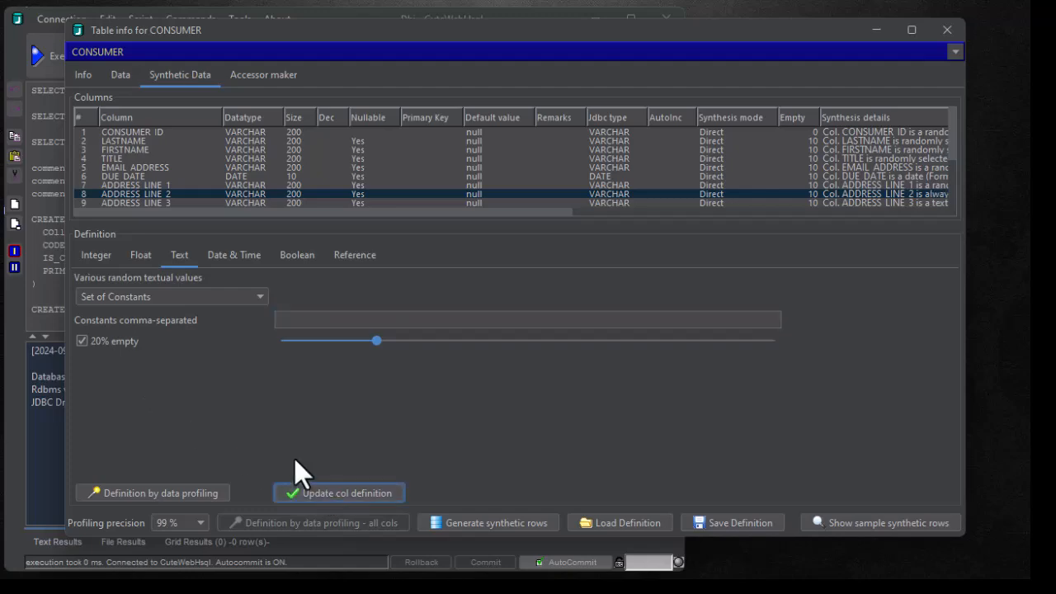
left_click(188, 291)
left_click(188, 291)
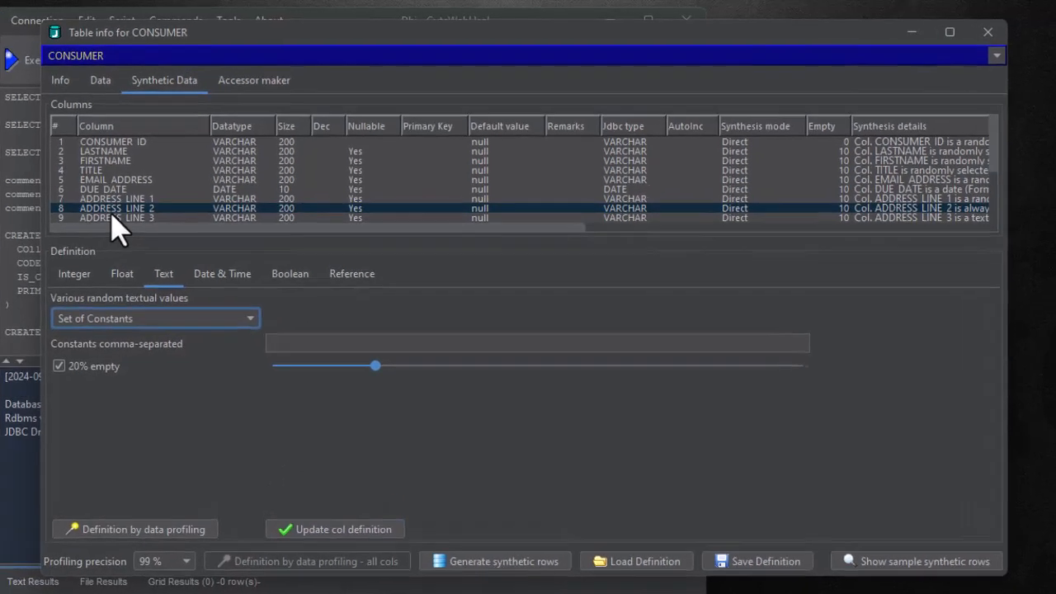
Update the ADDRESS_LINE_3 column definition to a custom set of constants with the constants list left blank
left_click(116, 216)
left_click(173, 318)
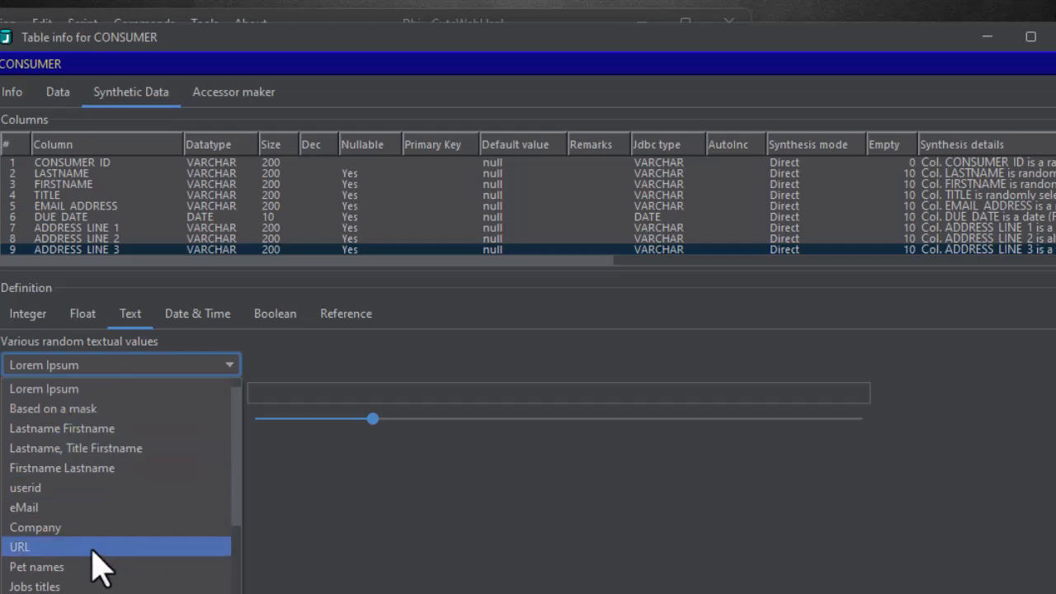
left_click(116, 592)
left_click(288, 395)
left_click(328, 593)
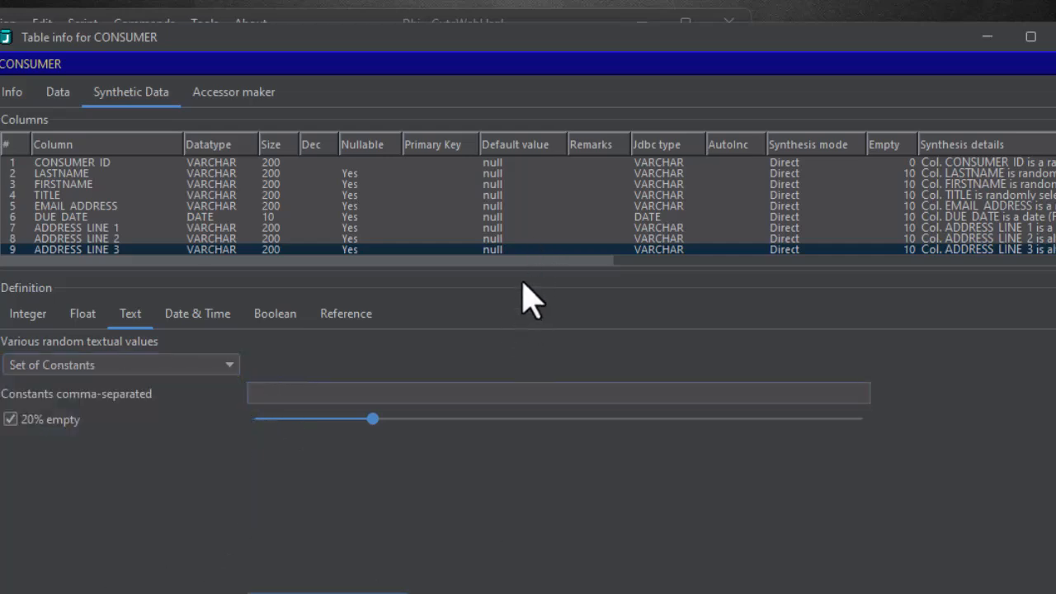
Update the ZIPCODE column definition to text based on the mask "aaiiiii" in UPPERCASE with no empty values
left_click_drag(539, 260, 919, 273)
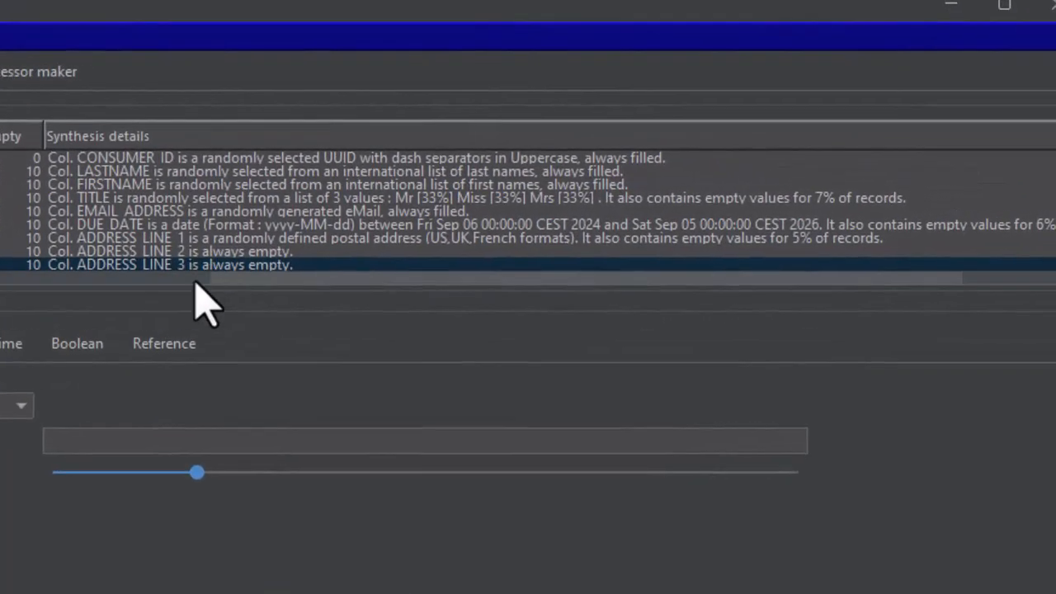
scroll(219, 171, "down", 3)
left_click_drag(216, 278, 24, 216)
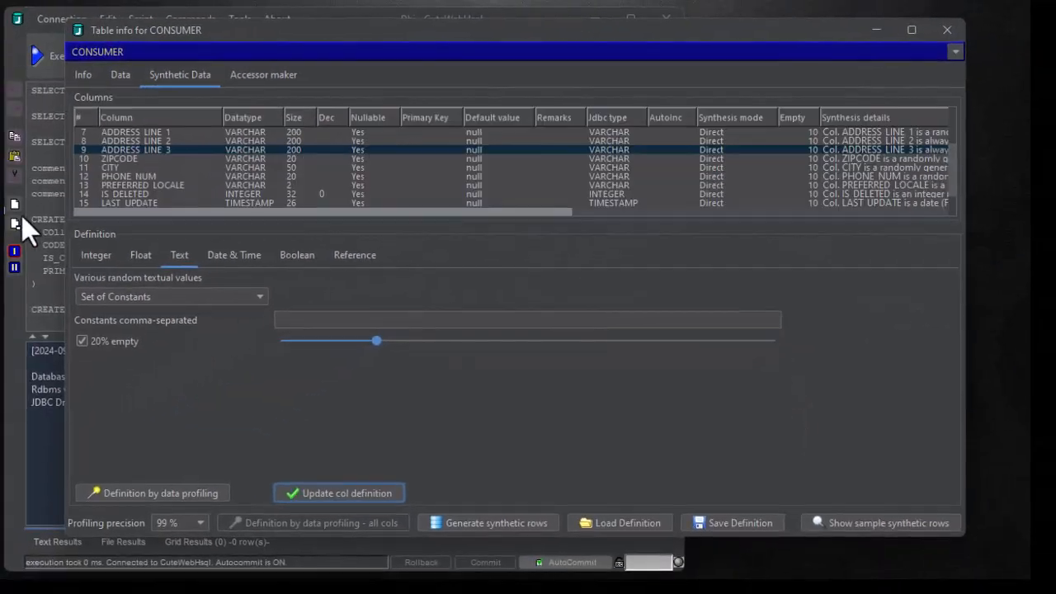
left_click(110, 158)
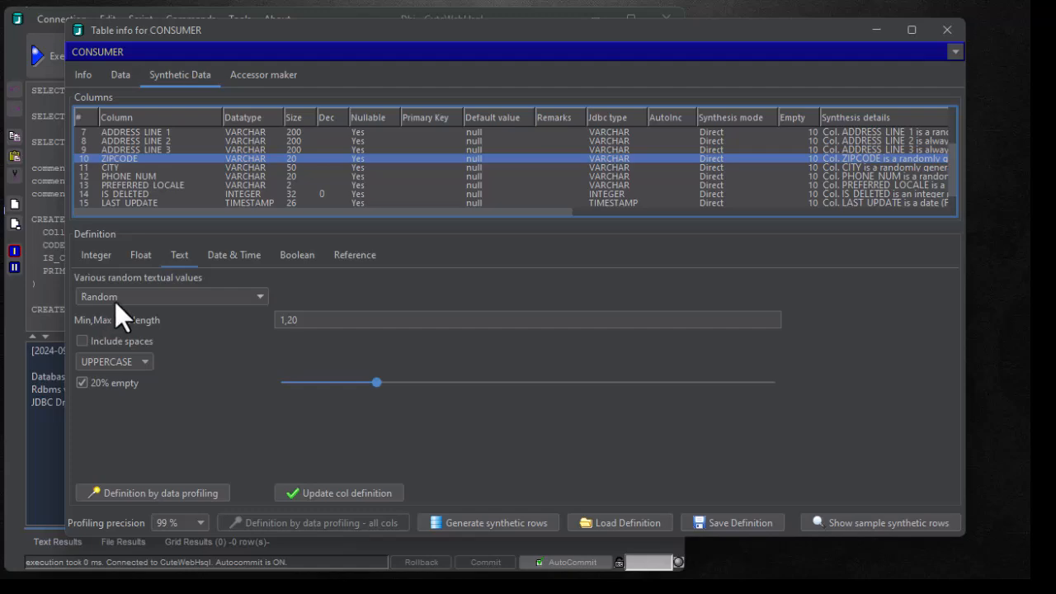
left_click(114, 299)
left_click(110, 347)
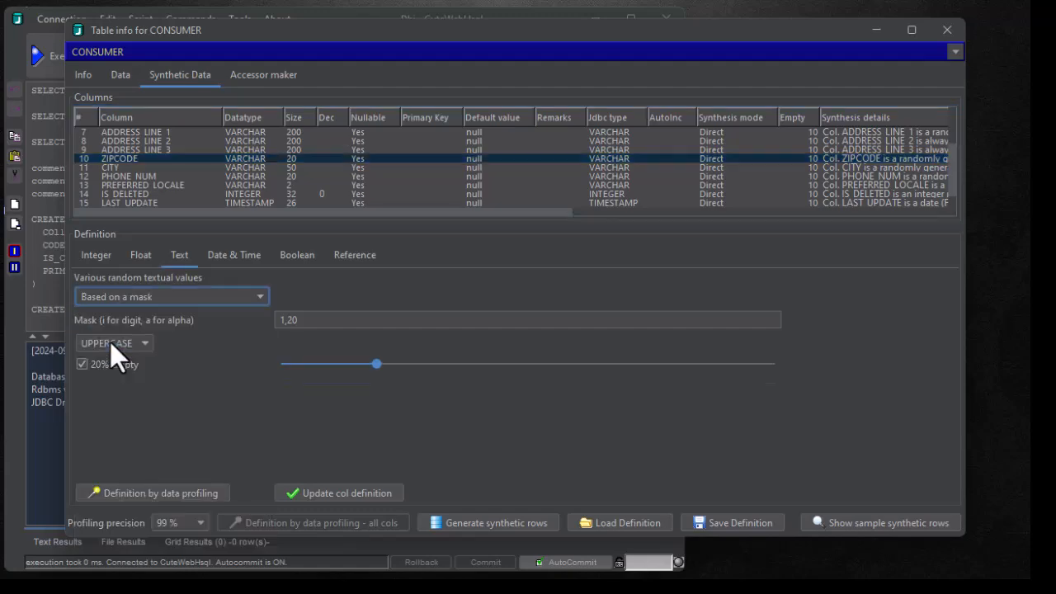
left_click(309, 325)
type("aai")
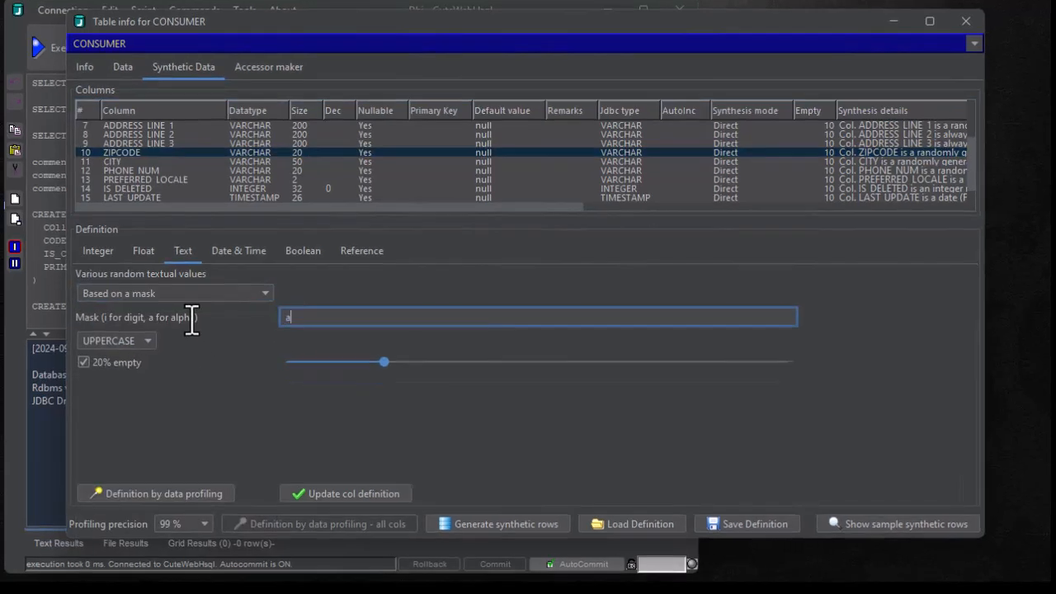
type("iiii")
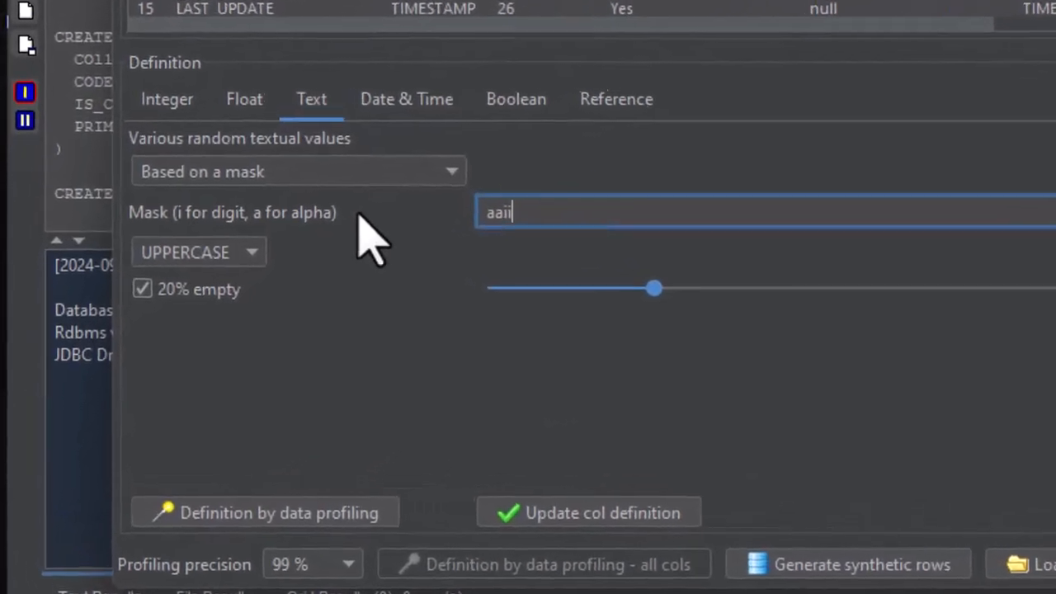
left_click(240, 227)
left_click(224, 293)
left_click(190, 291)
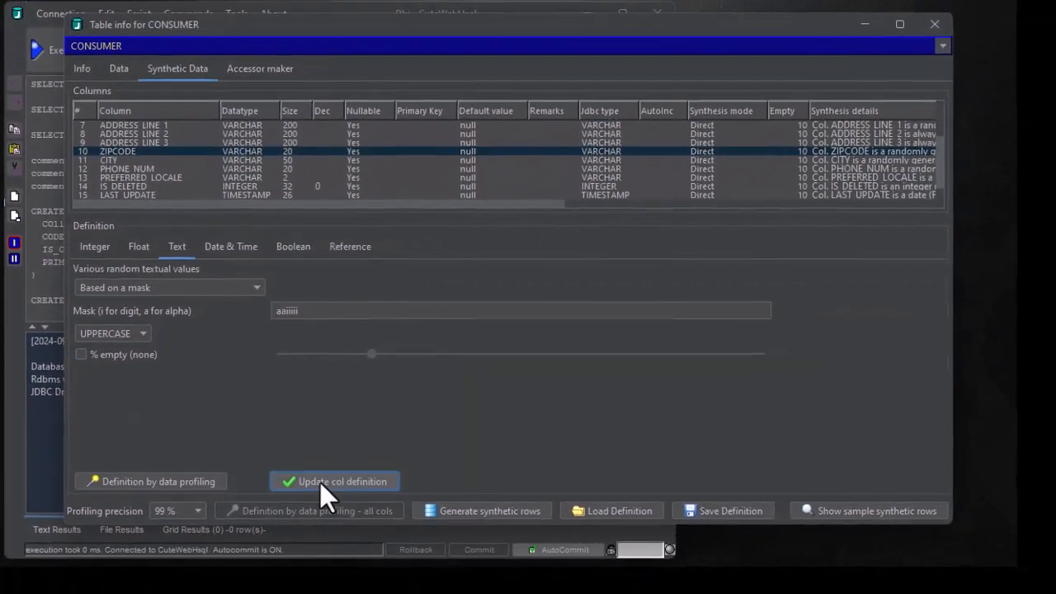
Update the CITY column definition to use the Cities set of constants
left_click(119, 157)
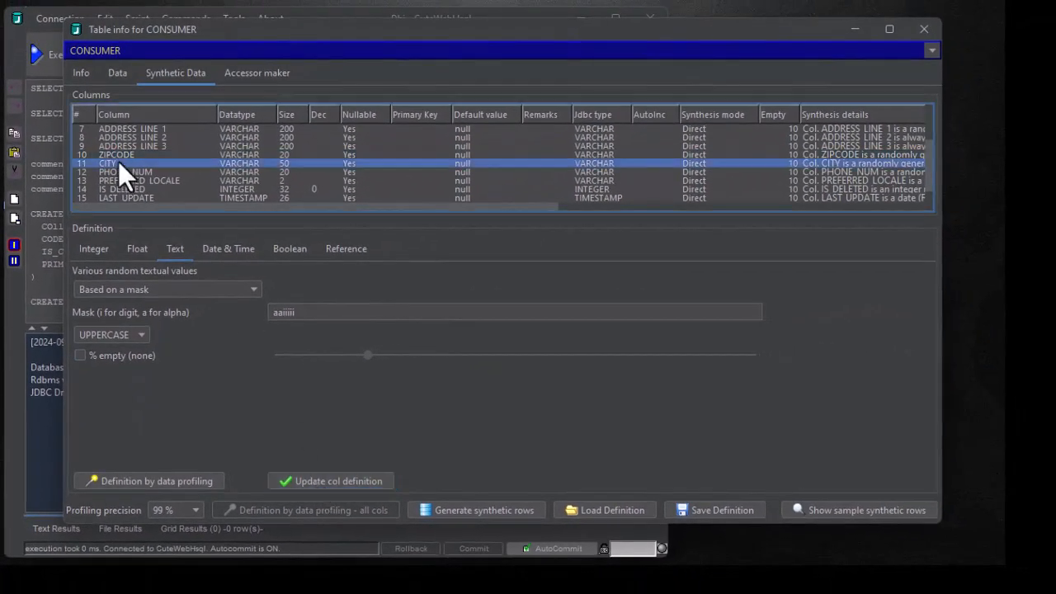
left_click(122, 290)
scroll(130, 446, "down", 3)
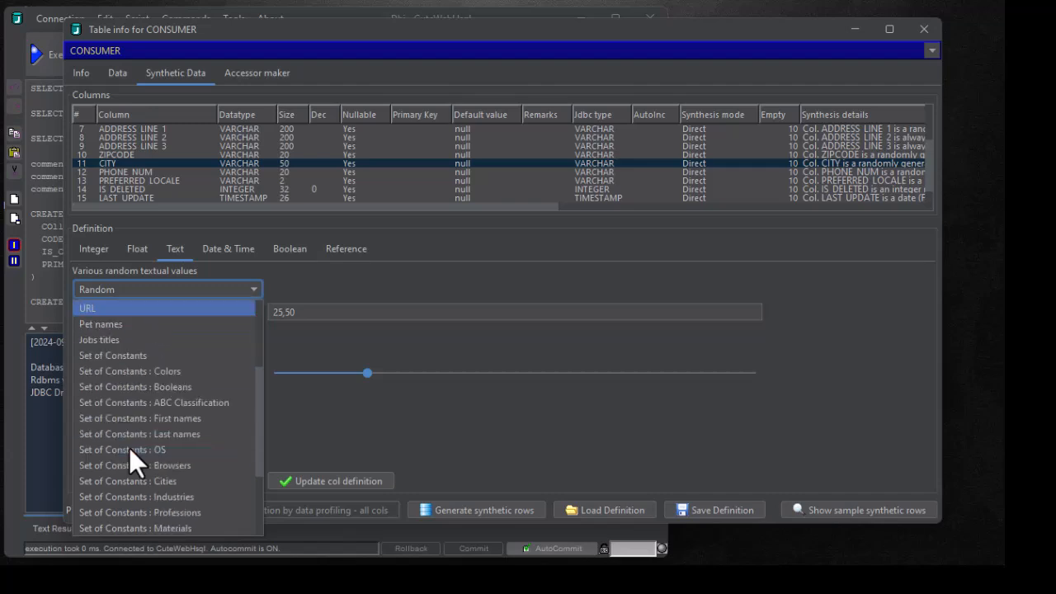
left_click(132, 482)
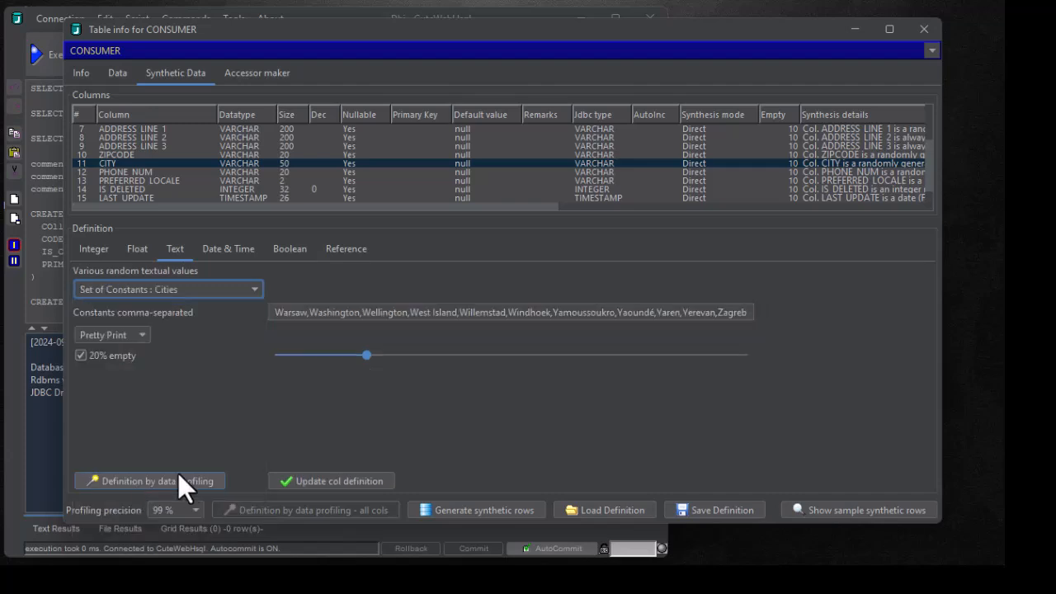
left_click(355, 480)
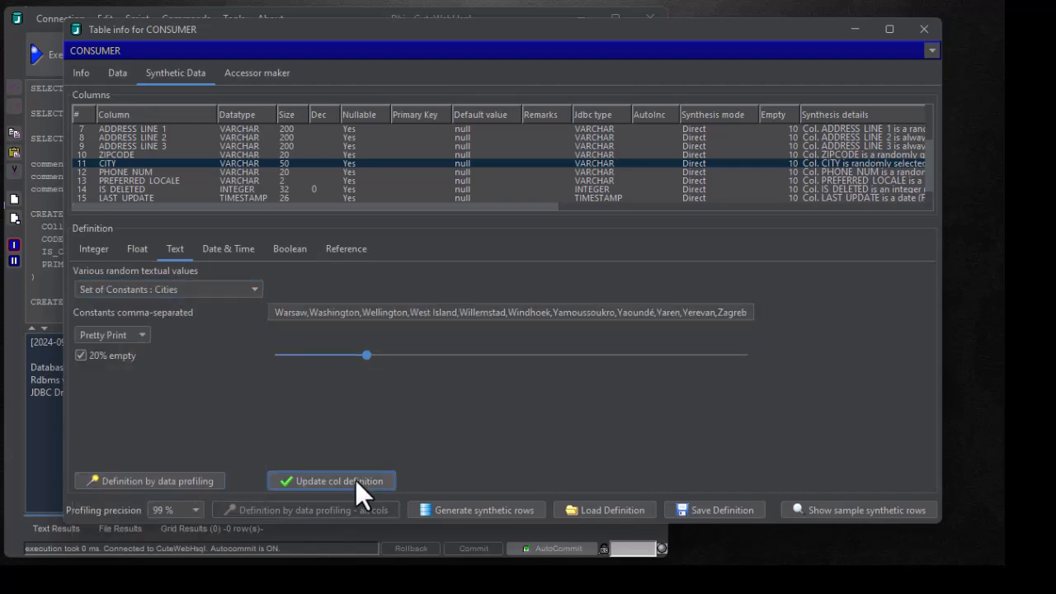
Update the PHONE_NUM column definition to generate International phone numbers with 13% empty values
left_click(144, 170)
left_click(147, 290)
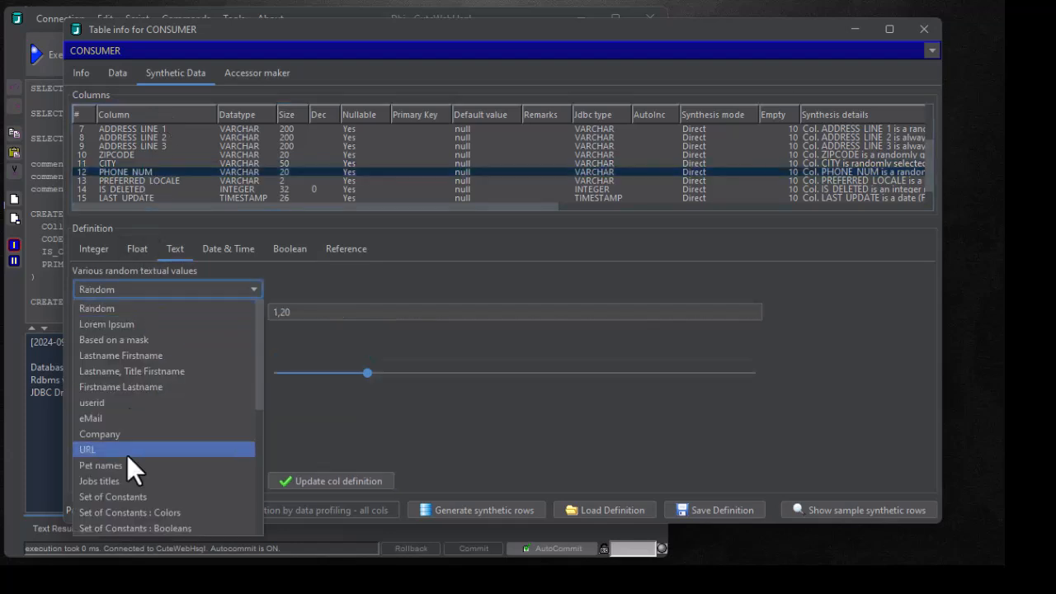
scroll(140, 465, "down", 5)
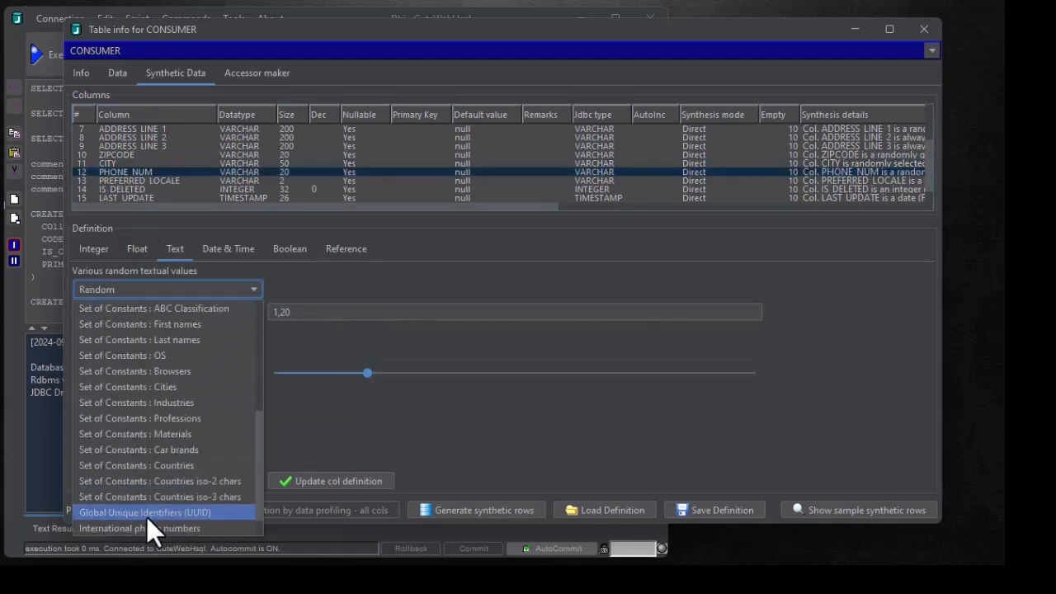
scroll(147, 512, "down", 1)
left_click(146, 499)
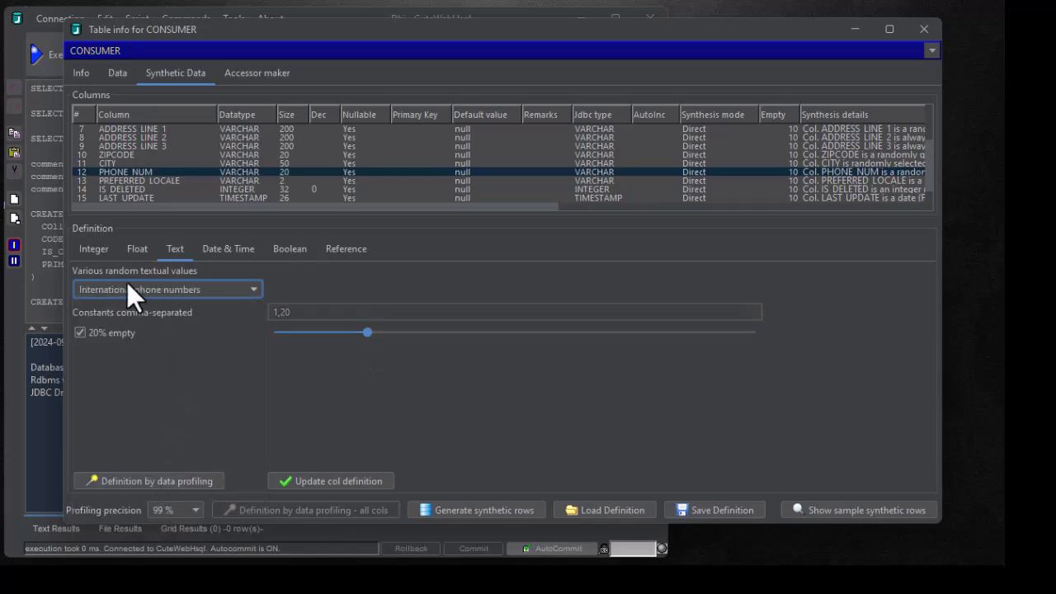
left_click(331, 332)
left_click(291, 478)
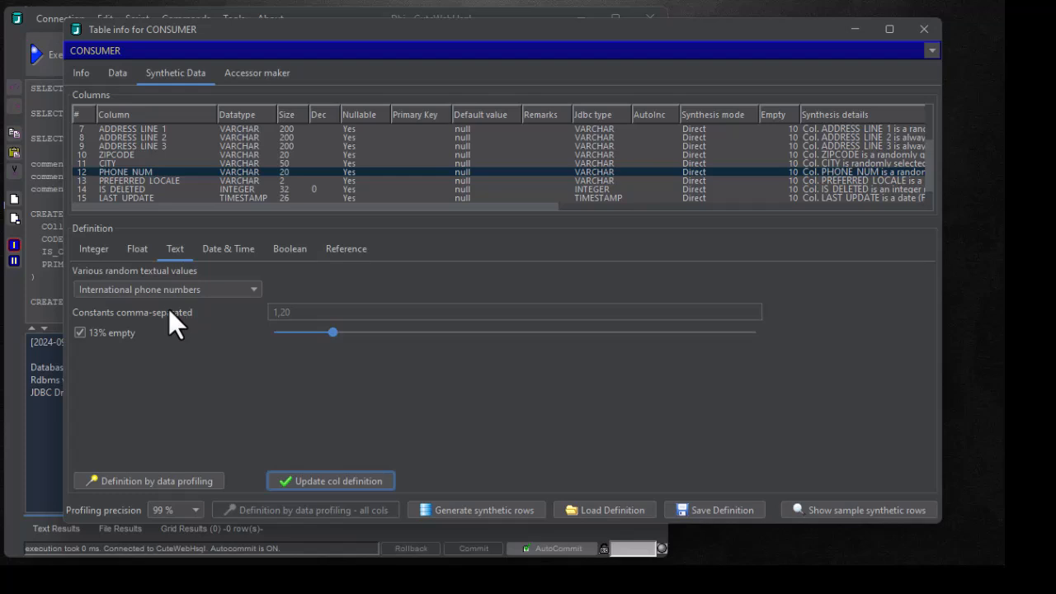
Update the PREFERRED_LOCALE column definition to a custom set of constants "fr,fr,fr,fr,en,pl,de" and review its synthesis details
left_click(144, 179)
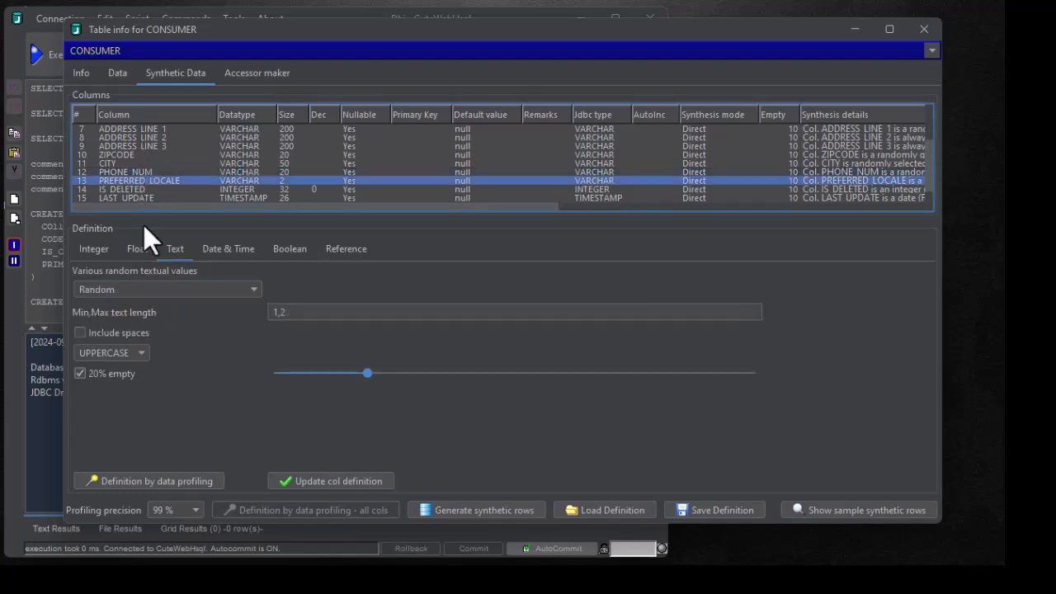
left_click(135, 289)
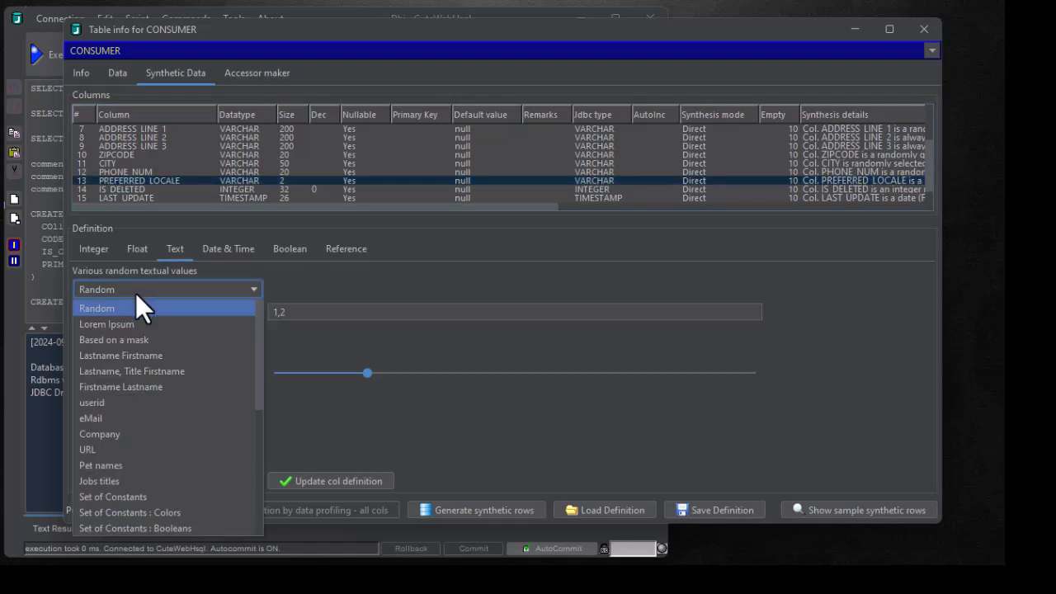
left_click(142, 495)
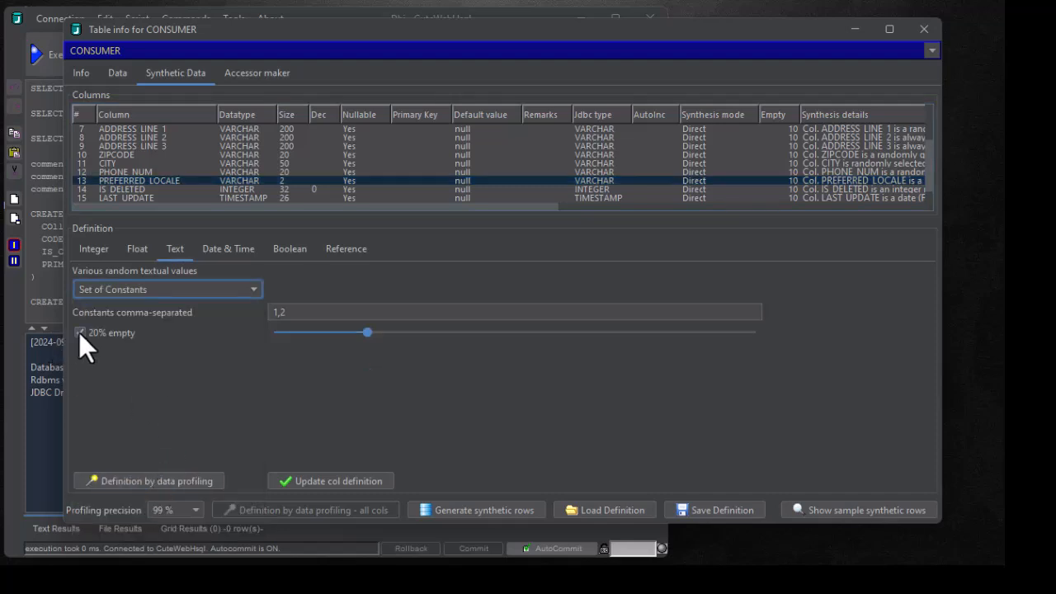
left_click(318, 317)
key("ctrl+a")
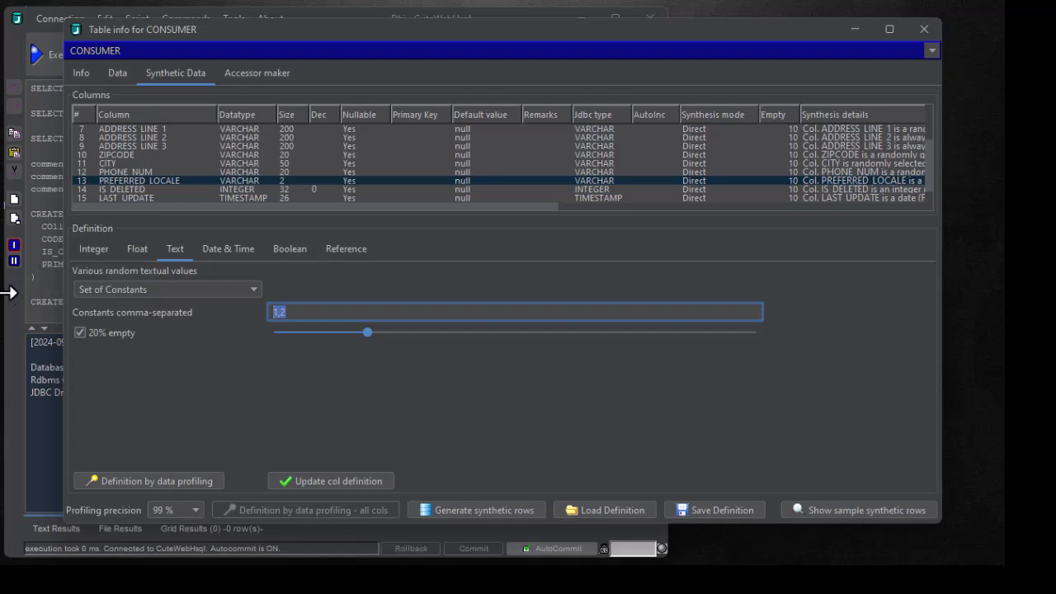
type("fr,fr,fr,fr")
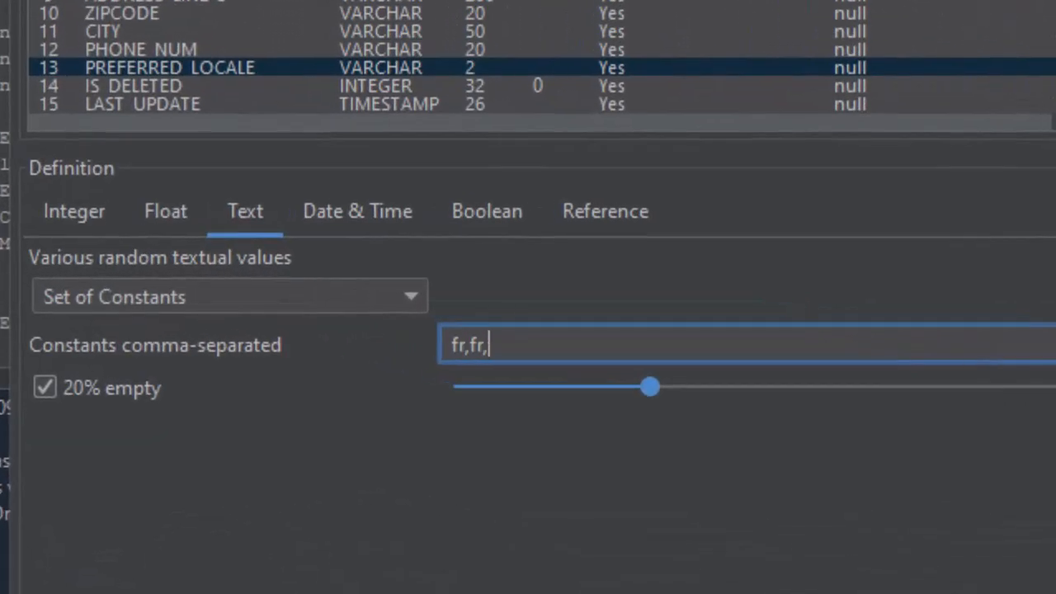
type(",en,pl,de")
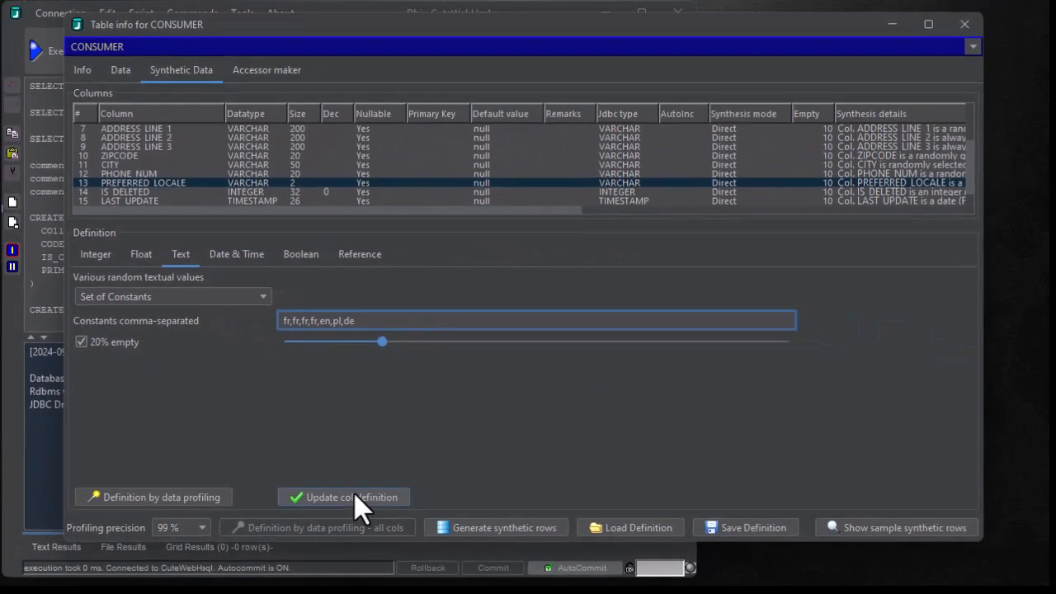
left_click(355, 495)
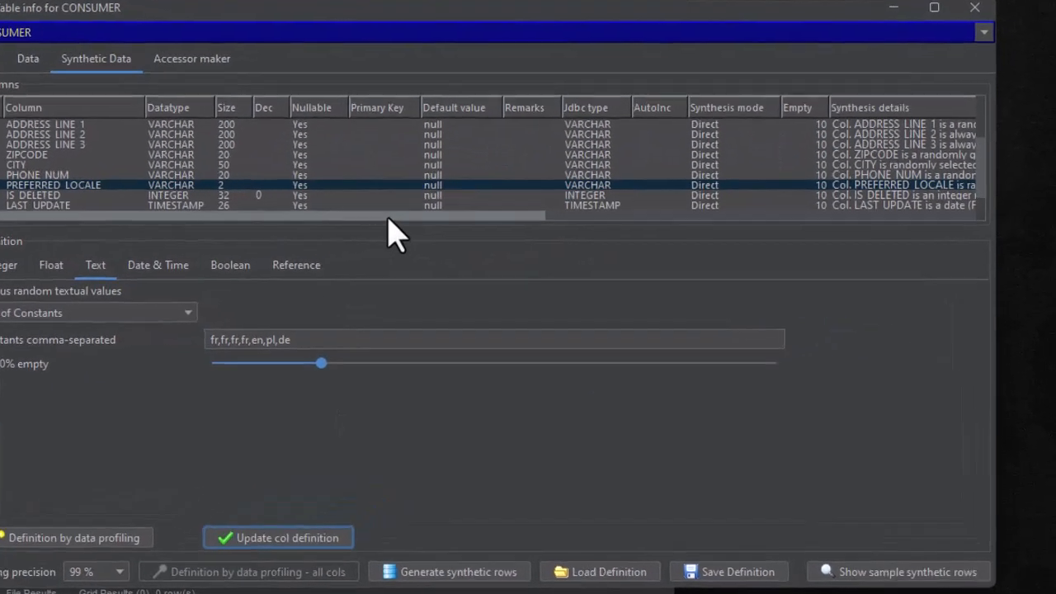
left_click_drag(433, 213, 701, 214)
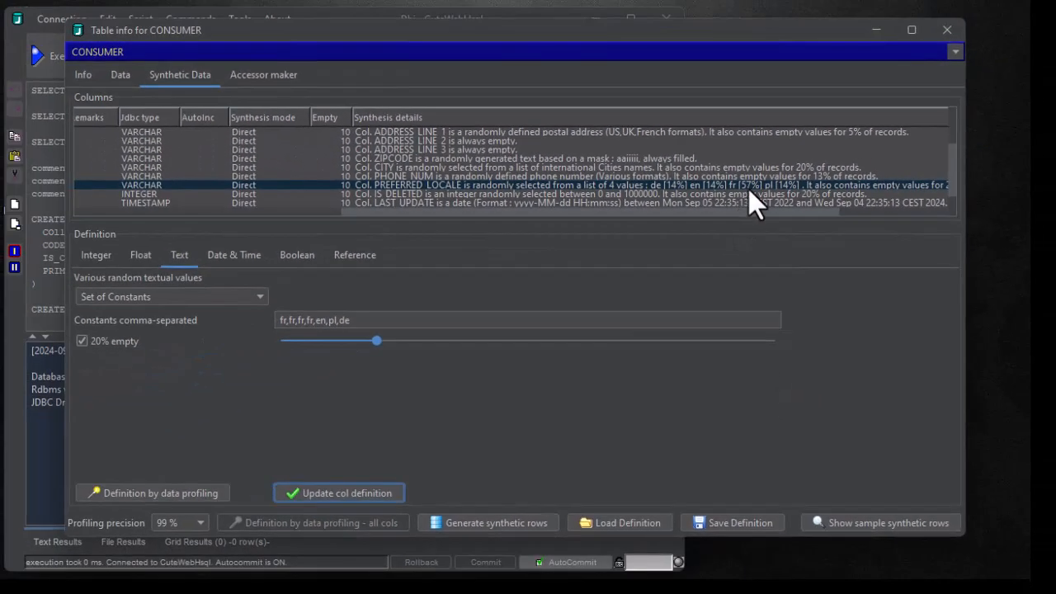
left_click_drag(784, 212, 501, 245)
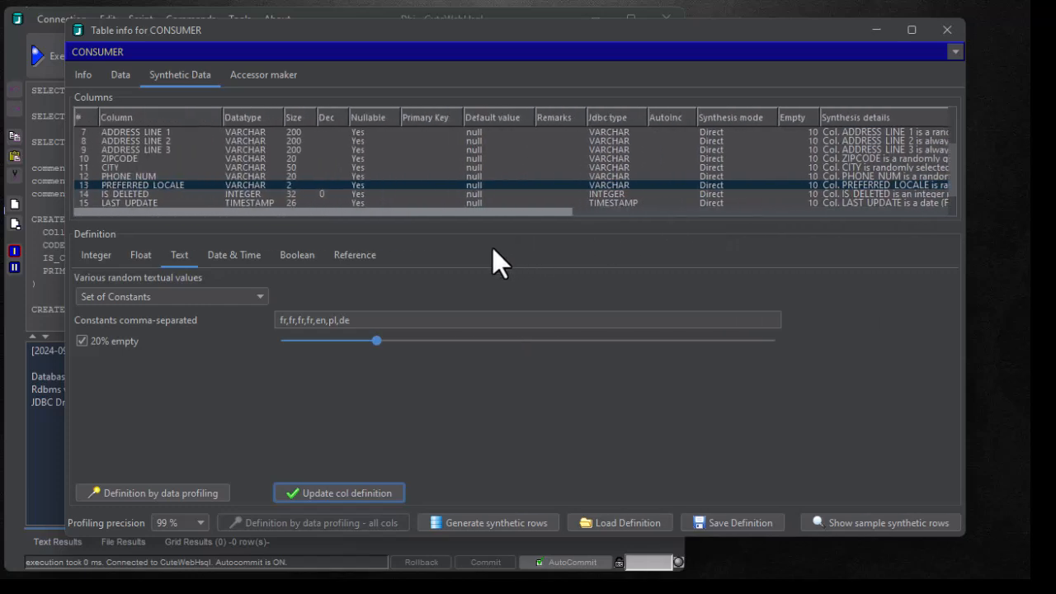
Update the IS_DELETED column definition to the list of values "0,0,0,0,0,0,1" with no empty values
left_click(113, 193)
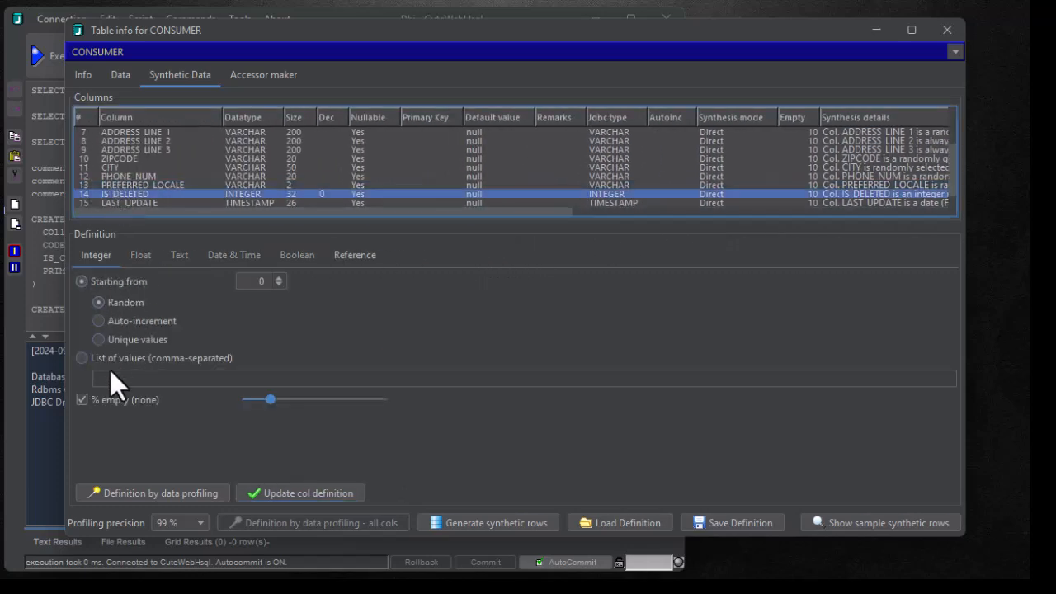
left_click(114, 358)
left_click(132, 378)
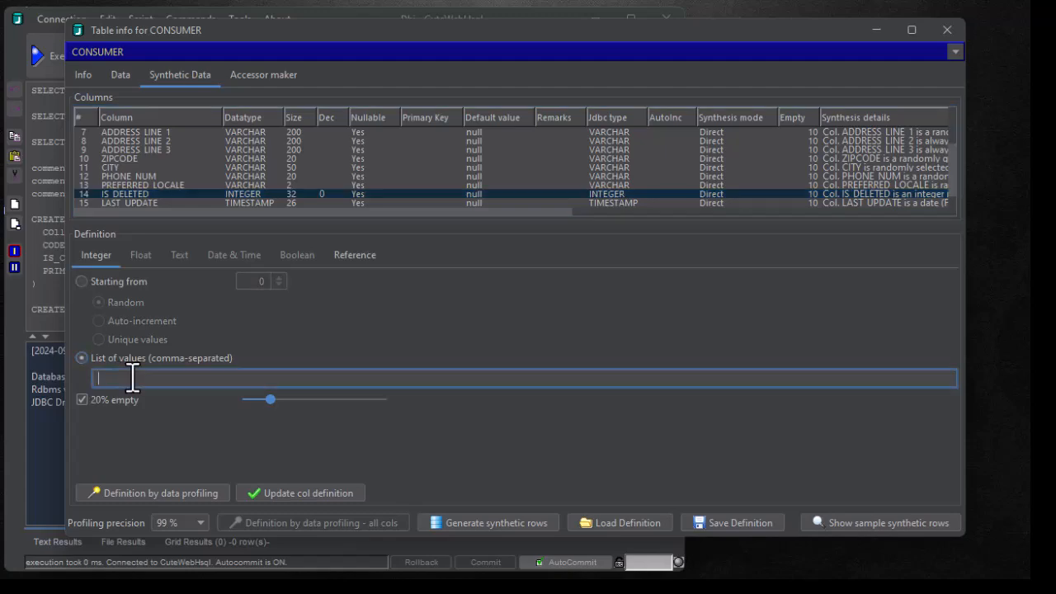
type("0,0,0,0,0")
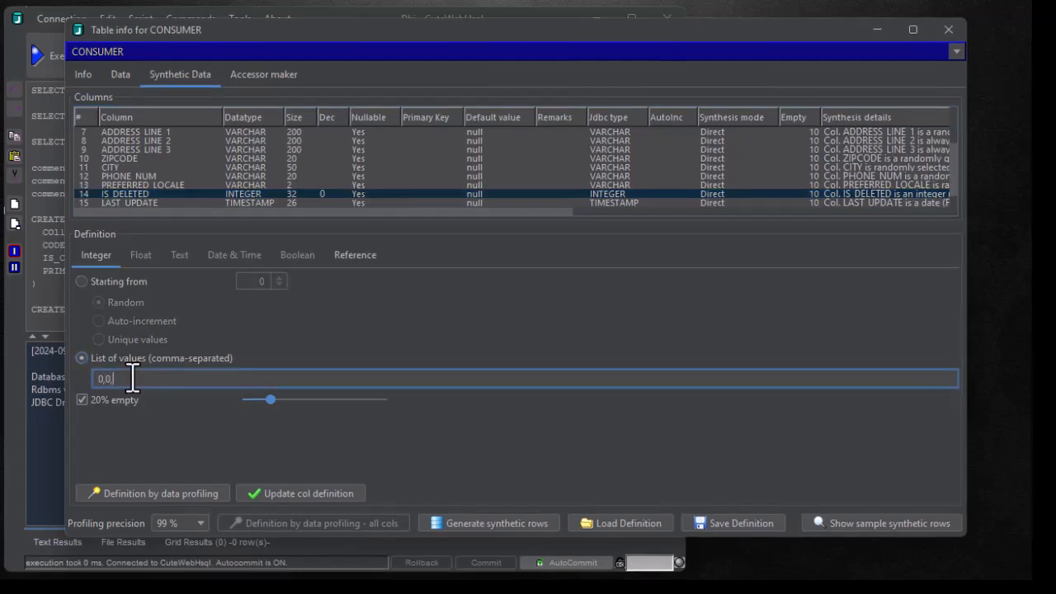
type(",1")
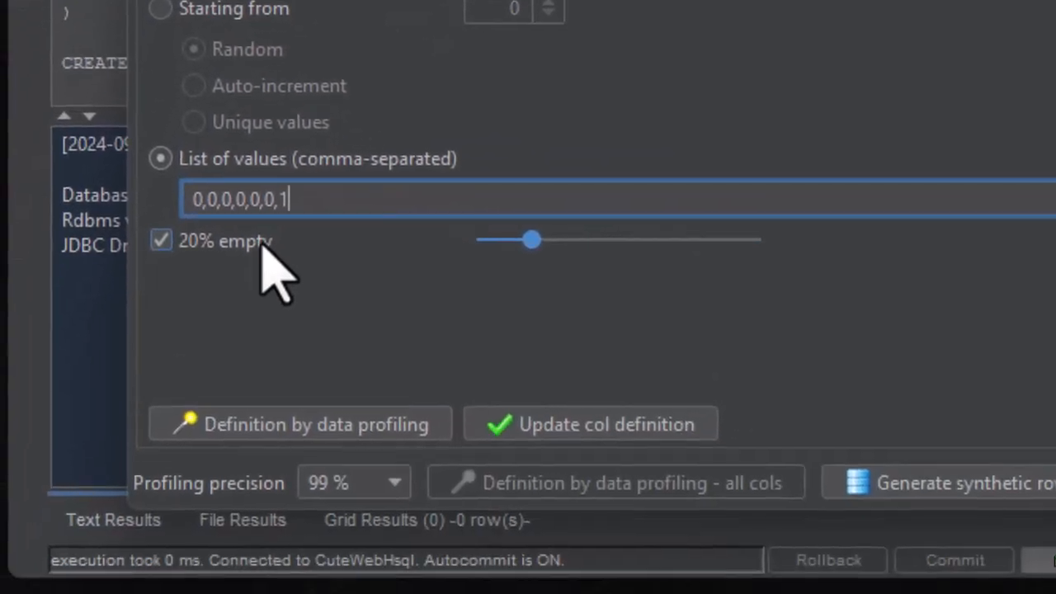
left_click(172, 528)
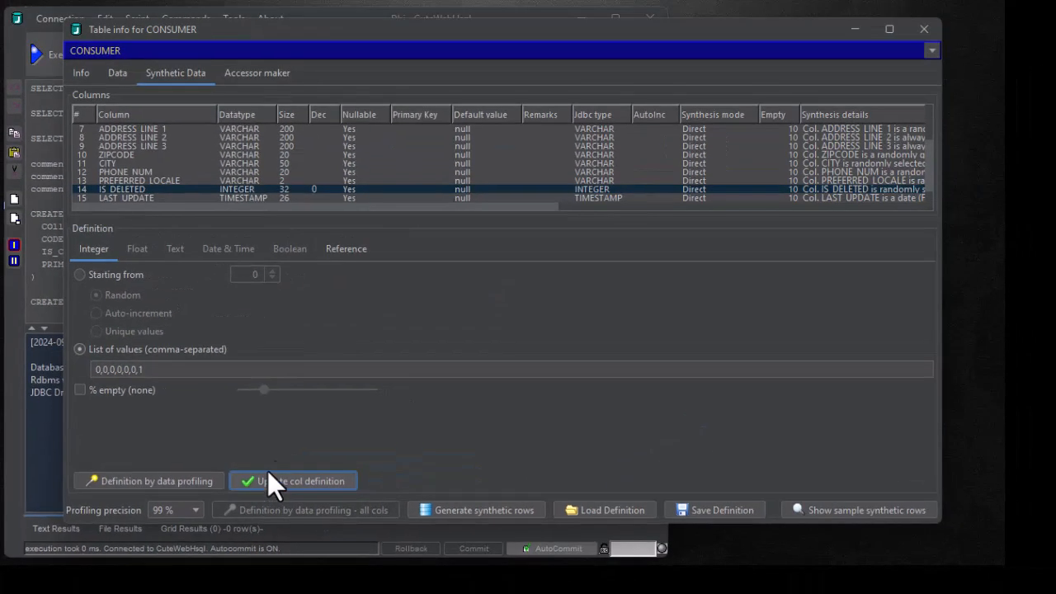
left_click_drag(478, 207, 739, 243)
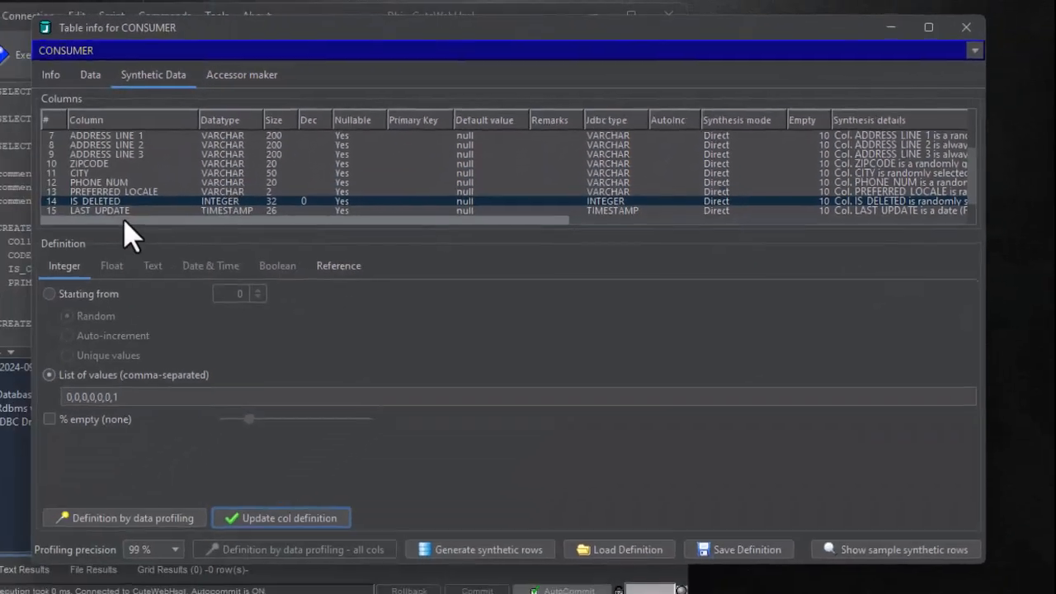
Update the LAST_UPDATE column definition to random dates in the Recent past range with no empty values
left_click(0, 257)
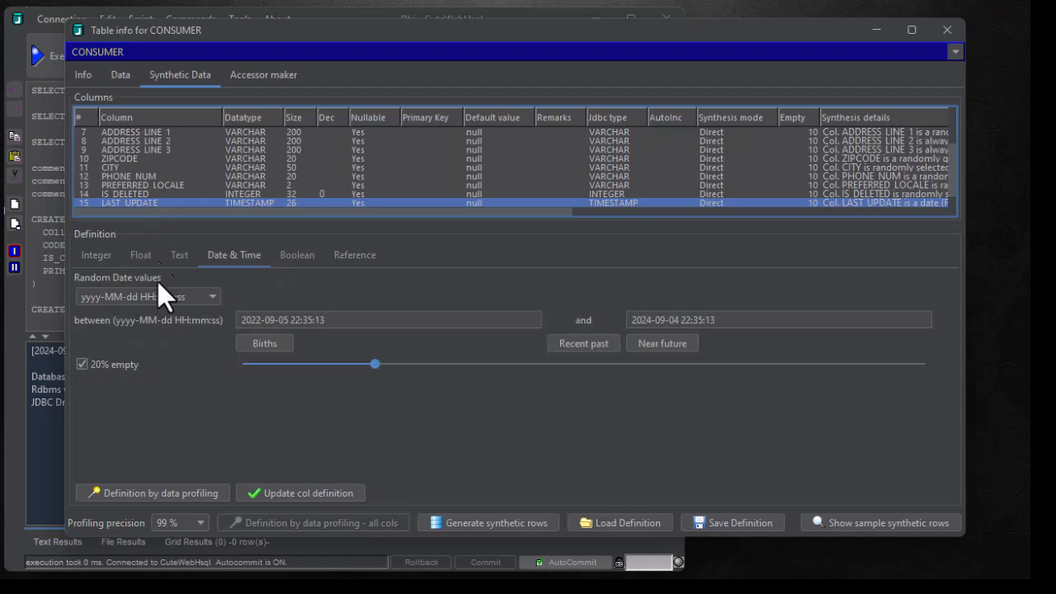
left_click(592, 345)
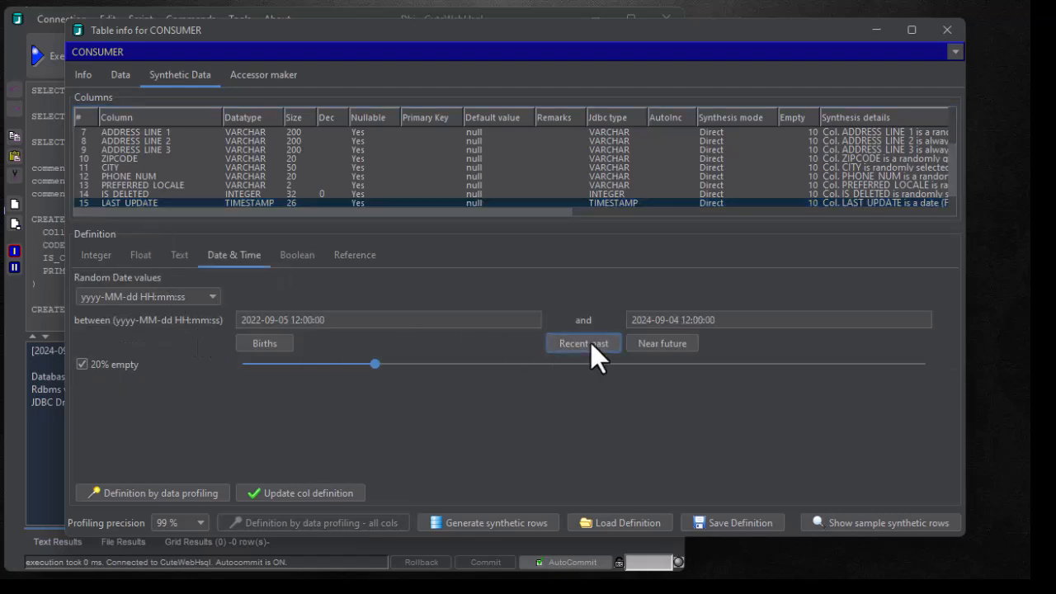
left_click(110, 363)
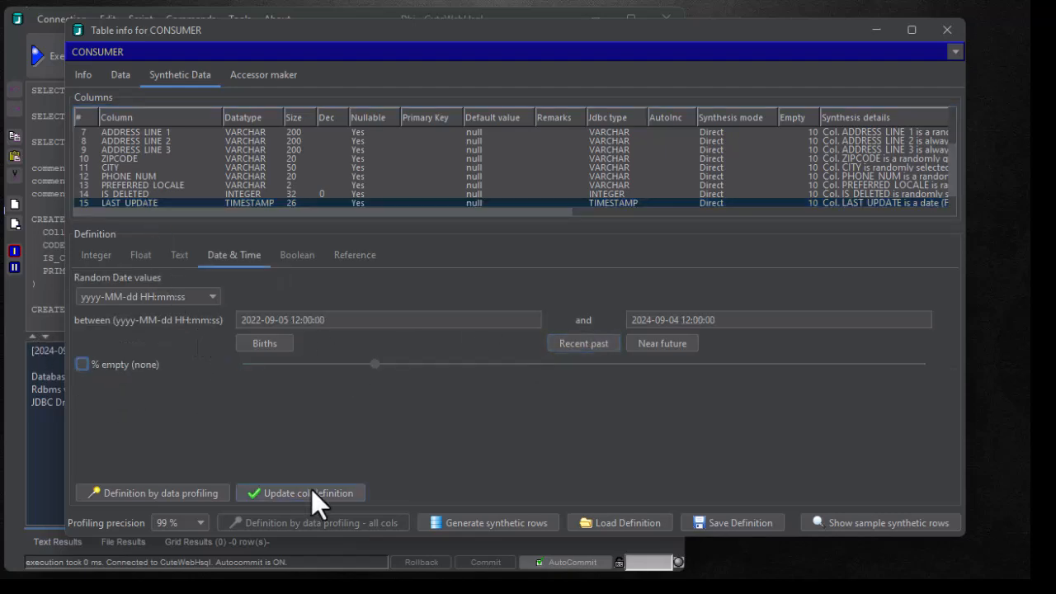
left_click(311, 492)
Update the APP_COUNTRY_CODE column definition to use the Countries iso-2 chars set of constants
scroll(218, 159, "down", 1)
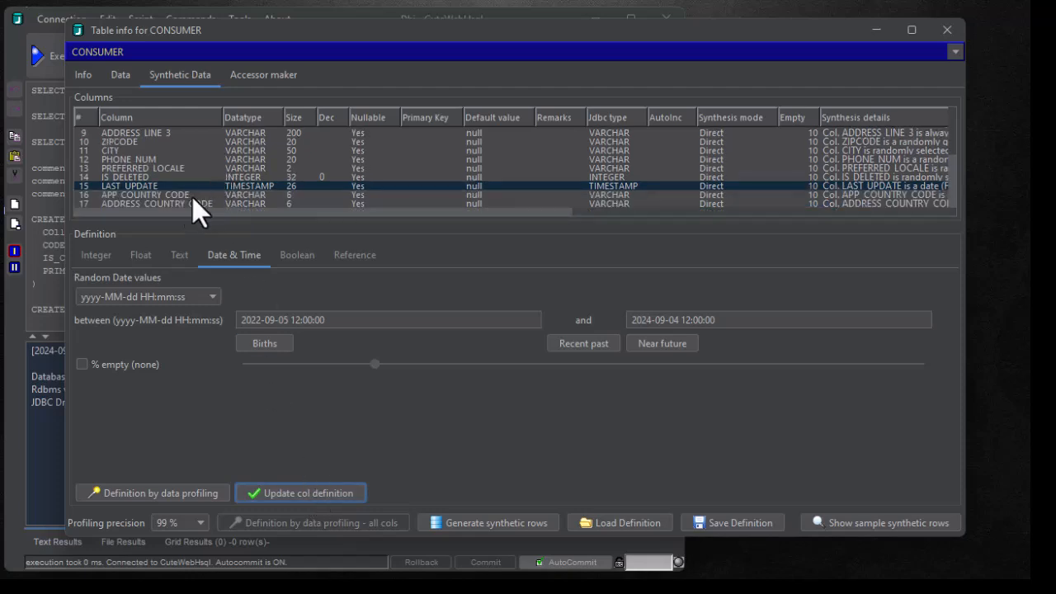
left_click(177, 193)
left_click(145, 297)
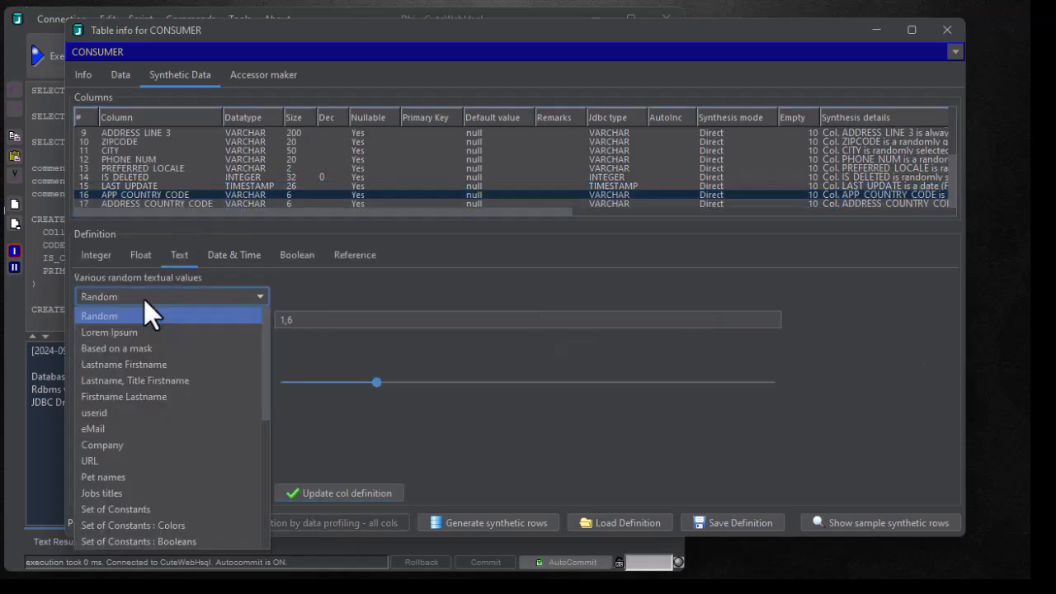
scroll(173, 460, "down", 5)
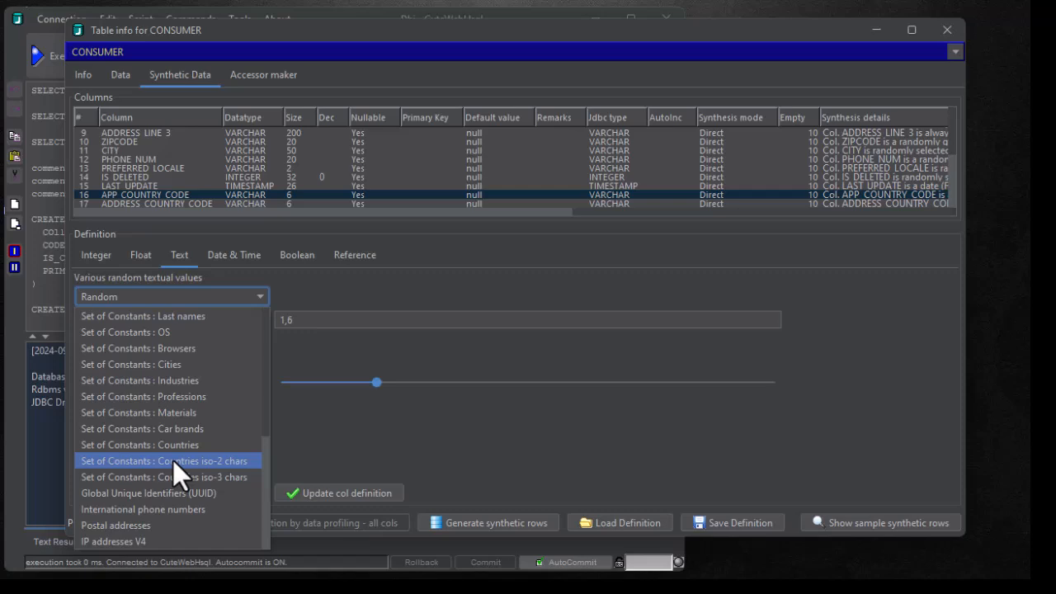
left_click(173, 461)
left_click(321, 492)
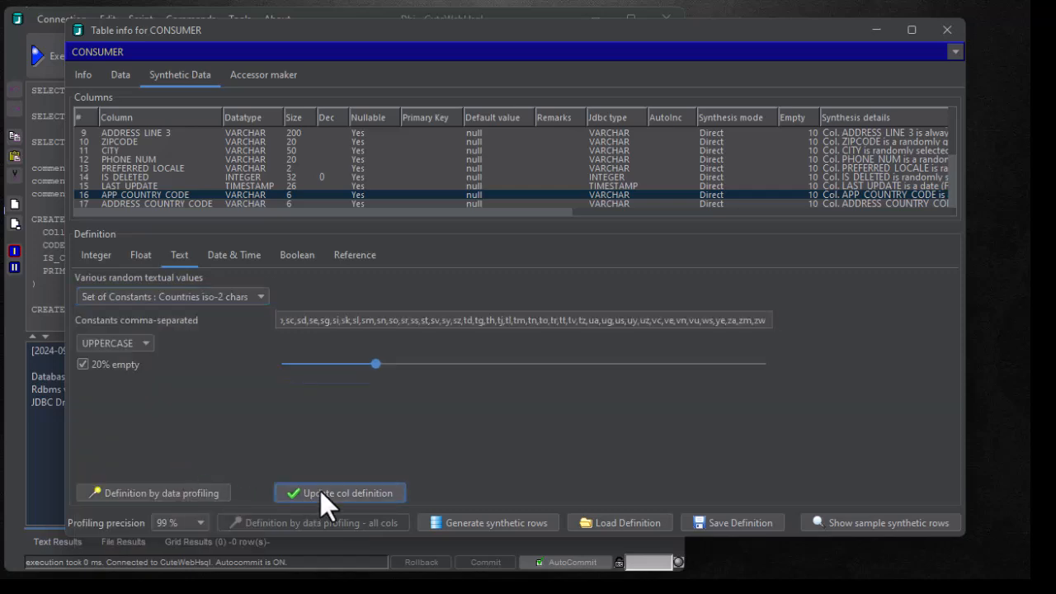
Update the ADDRESS_COUNTRY_CODE column definition to use the Countries iso-3 chars set of constants and review the synthesis details
left_click(190, 207)
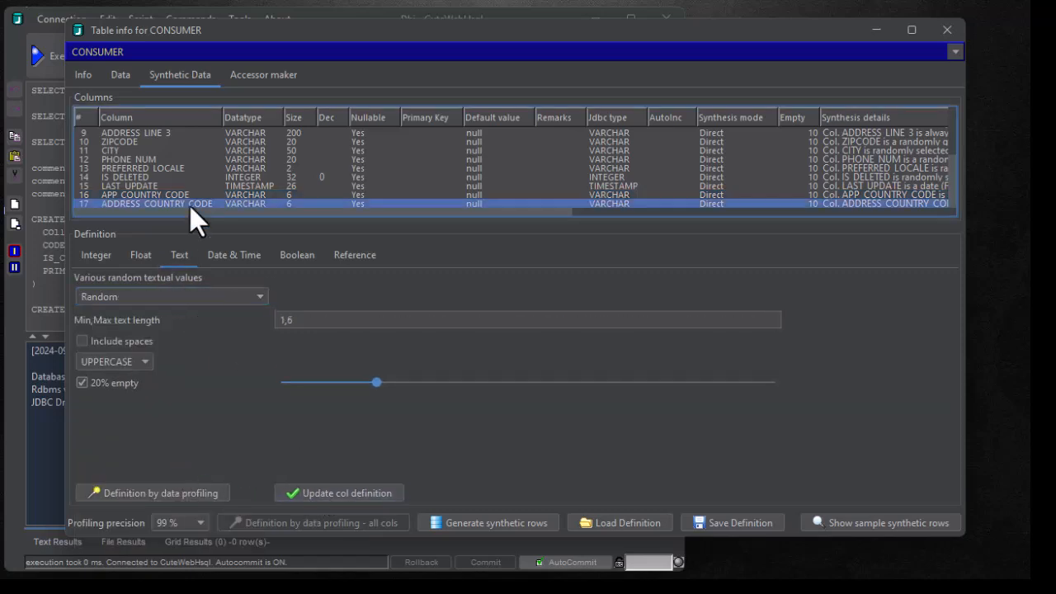
left_click(168, 296)
scroll(146, 392, "down", 5)
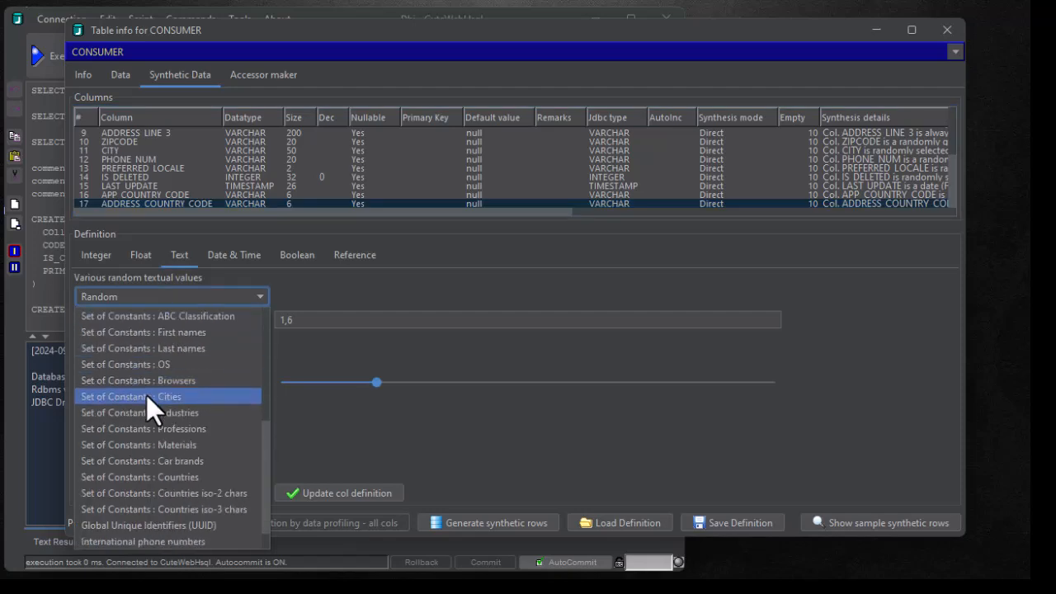
left_click(157, 509)
left_click(325, 495)
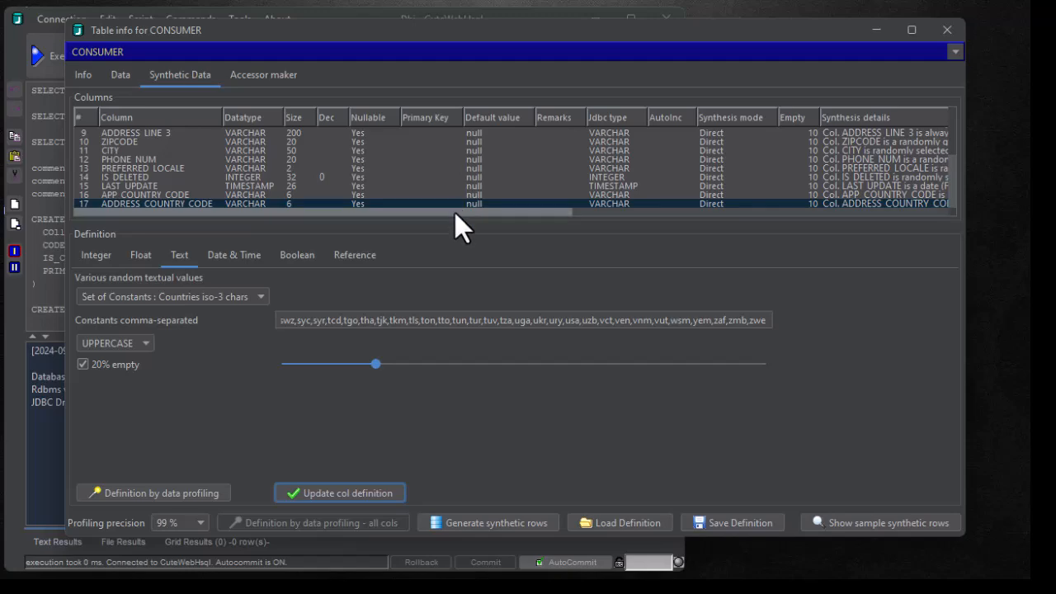
left_click_drag(454, 212, 772, 233)
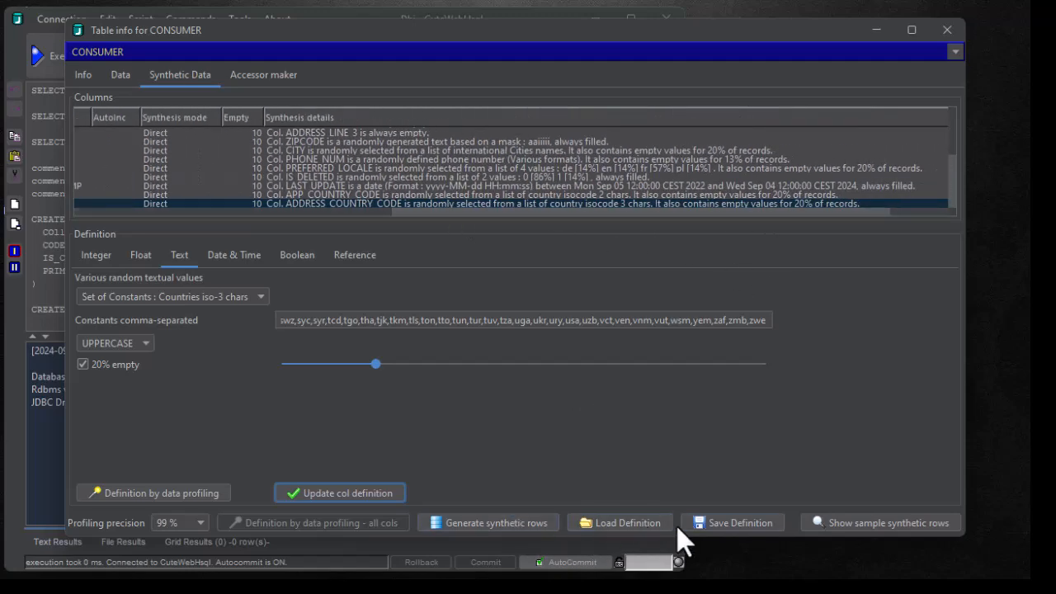
Save the synthetic data definition as "consumers" in the devdocs folder inside doc
left_click(697, 523)
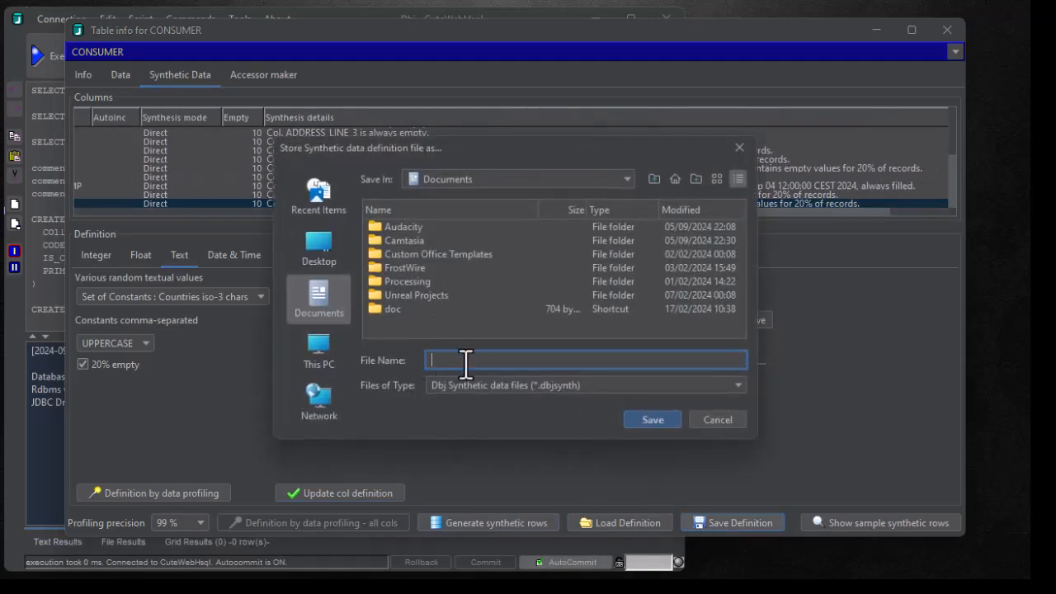
double_click(391, 308)
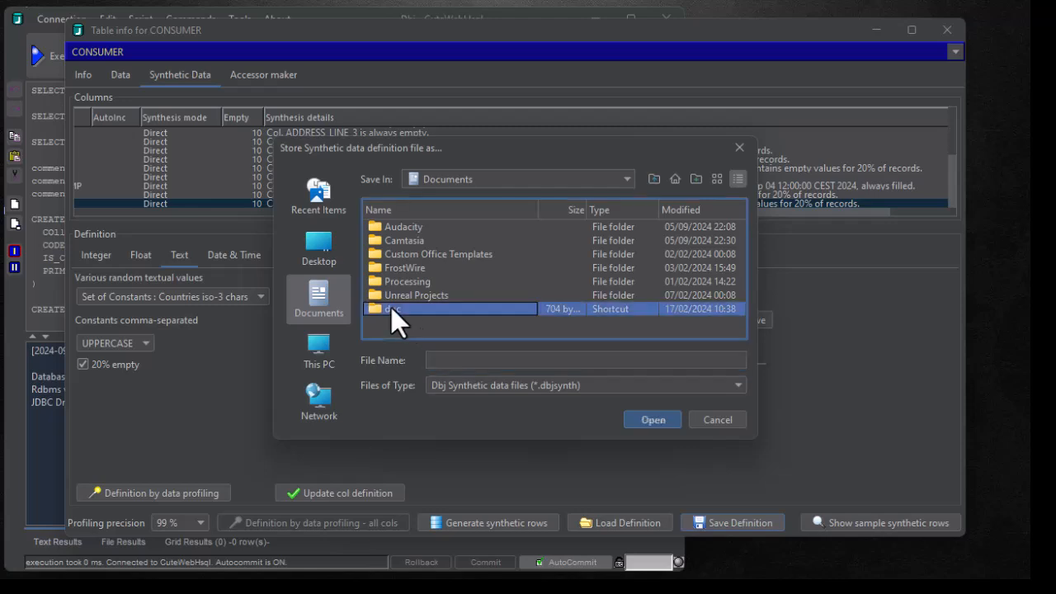
scroll(405, 297, "down", 3)
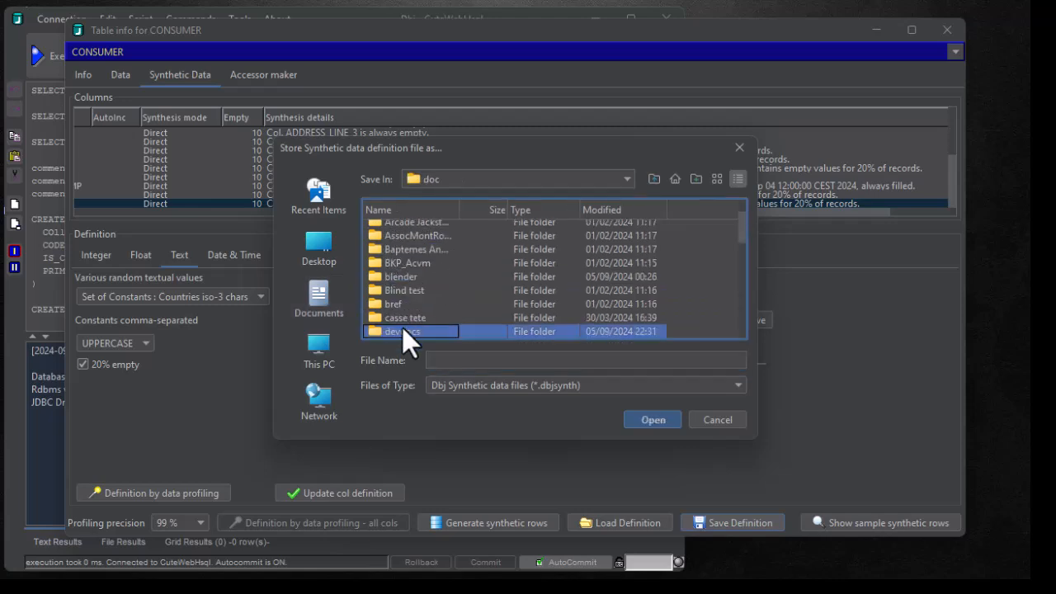
double_click(404, 326)
left_click(459, 359)
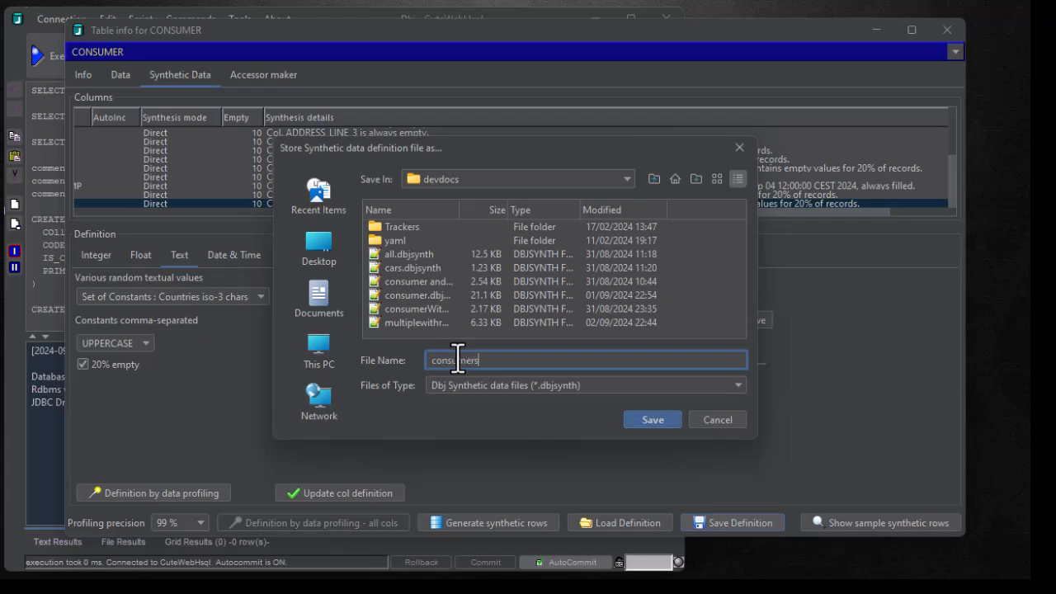
type("consumers")
key("Return")
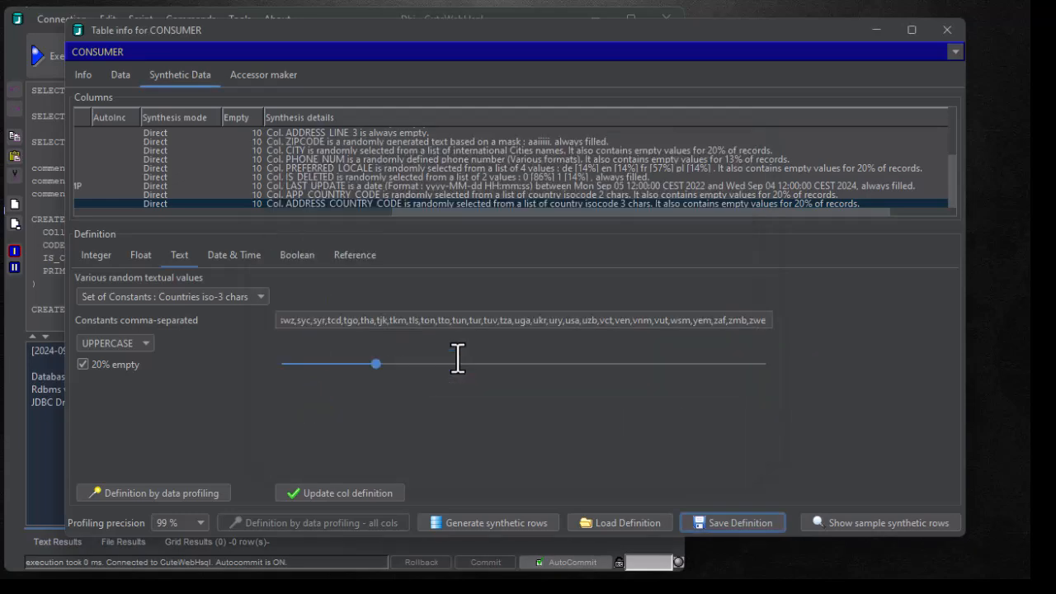
Show the sample synthetic rows for CONSUMER, browse them, and check the distinct value counts of CONSUMER_ID and LASTNAME
left_click(915, 523)
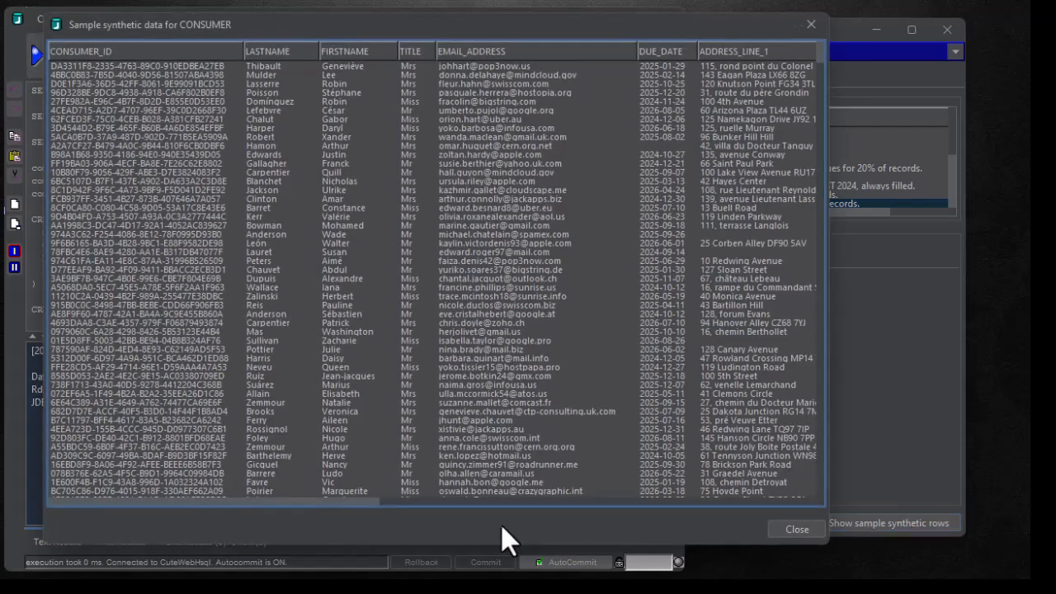
left_click_drag(241, 499, 697, 486)
left_click_drag(822, 66, 208, 524)
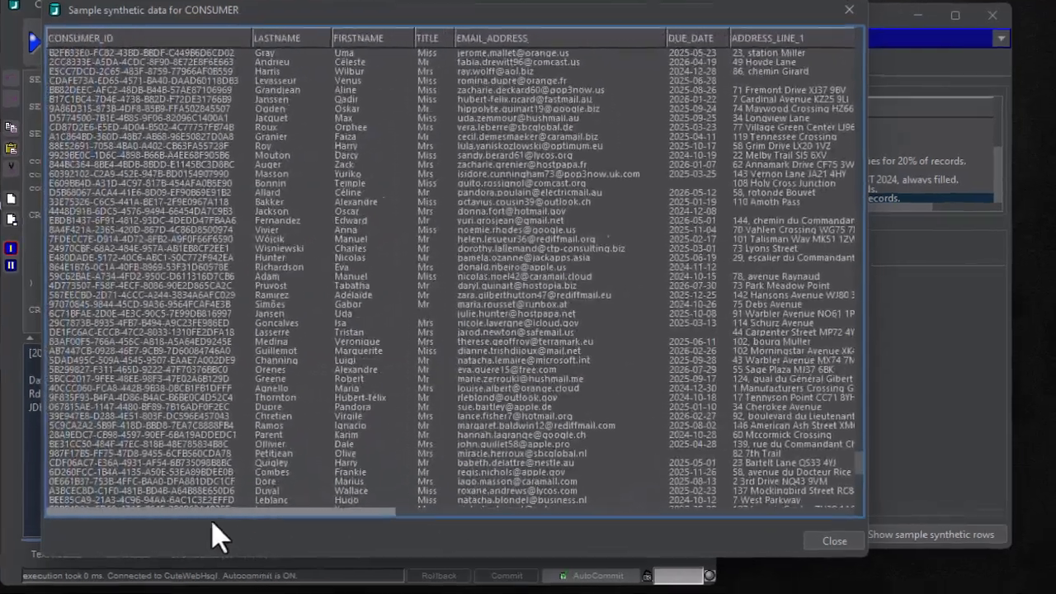
right_click(127, 191)
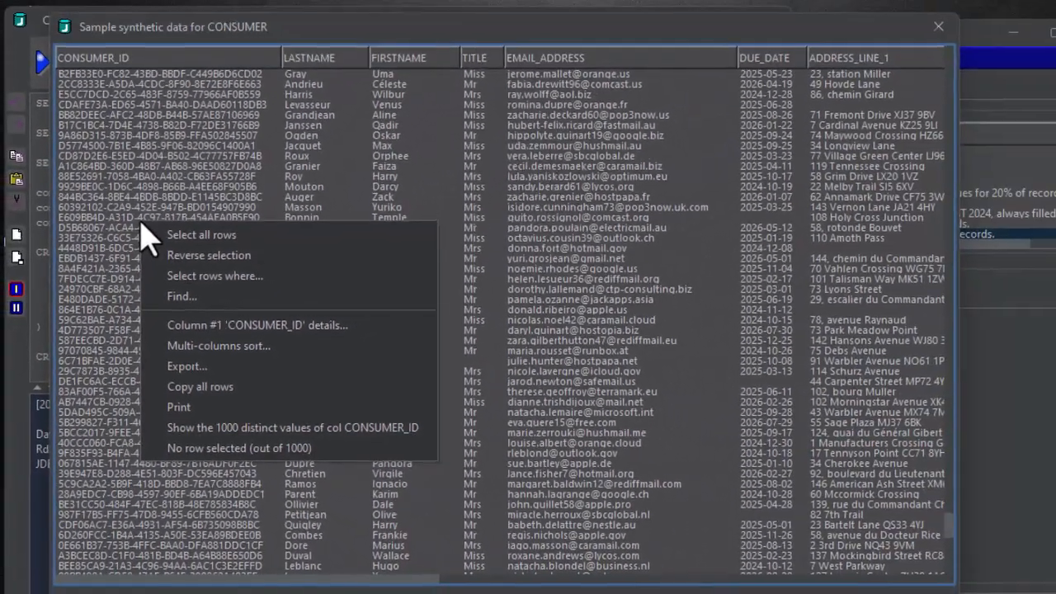
right_click(298, 118)
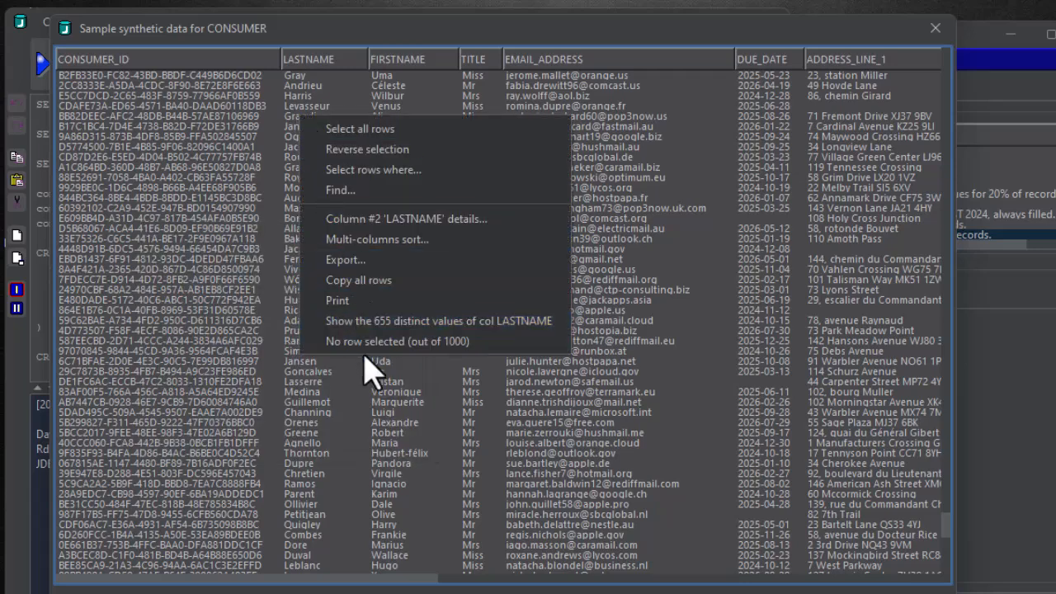
Check the distinct value count of FIRSTNAME, and browse the sample rows across to the address, zipcode and city columns
left_click(411, 436)
right_click(412, 435)
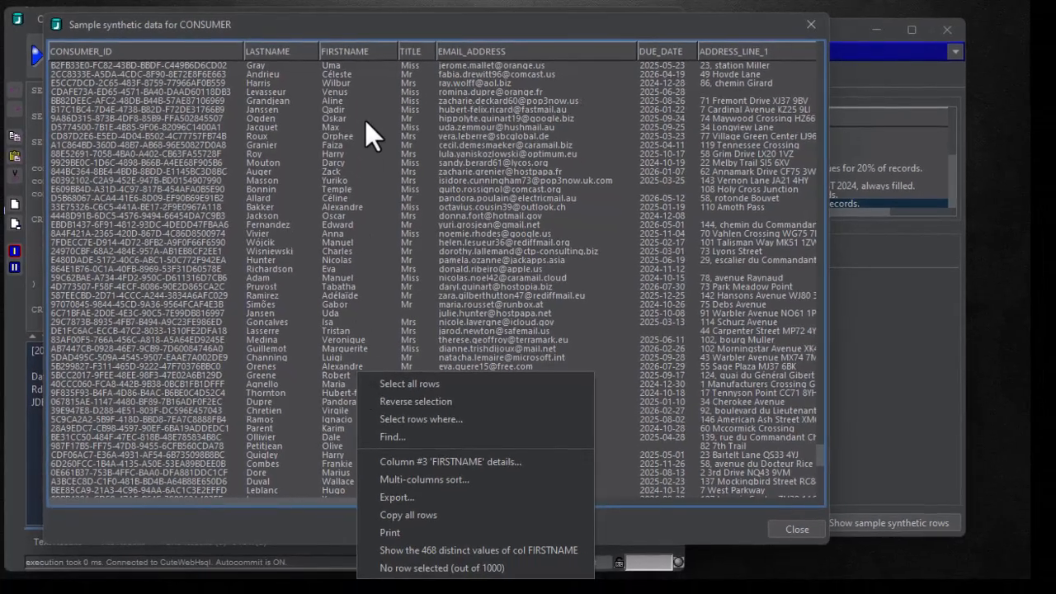
left_click(817, 76)
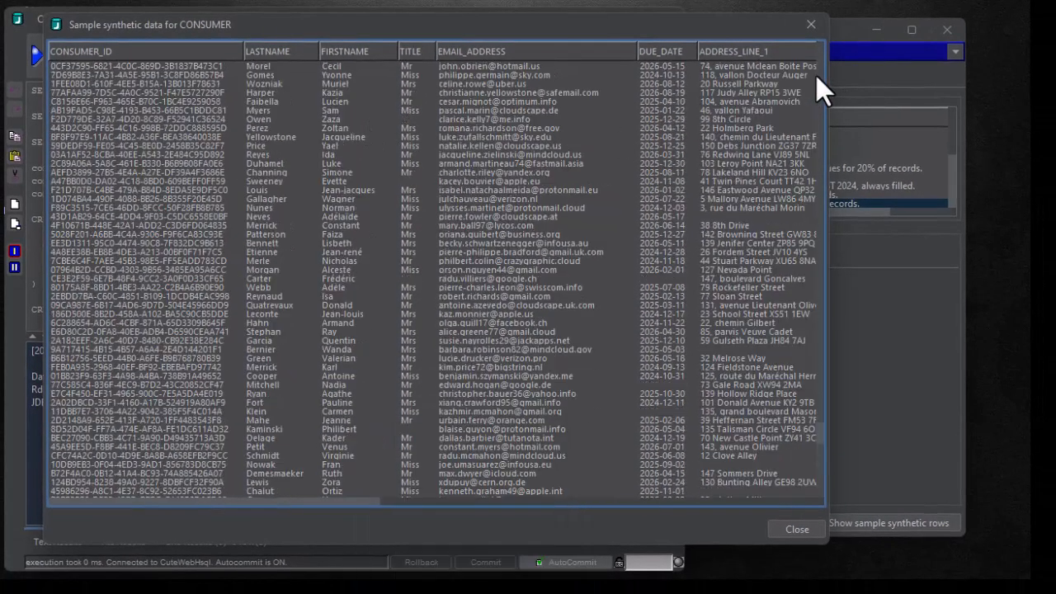
left_click_drag(818, 278, 818, 165)
left_click_drag(819, 328, 822, 266)
left_click_drag(332, 500, 543, 487)
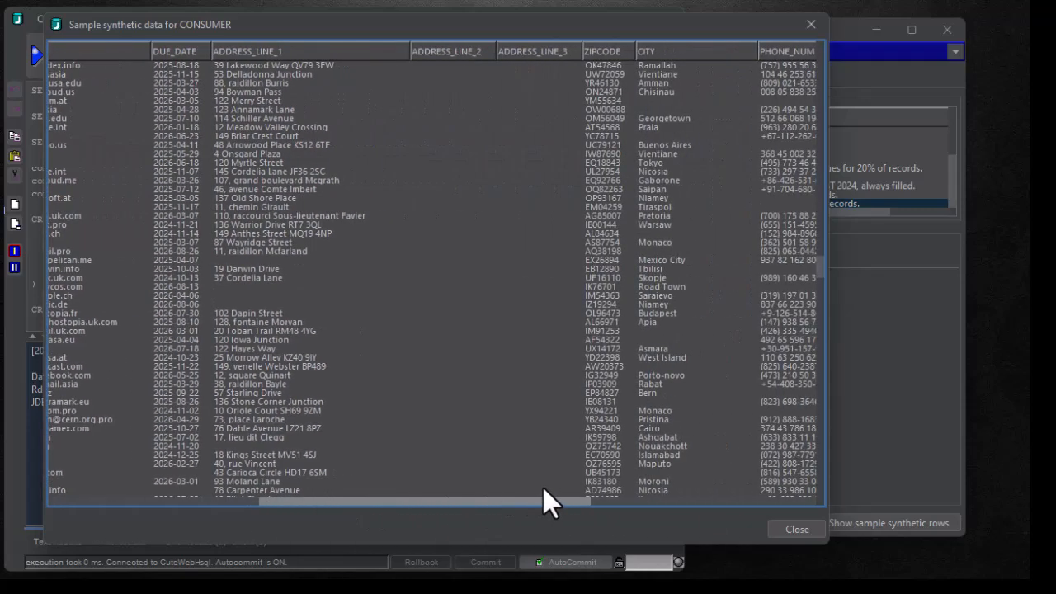
Sort the sample rows by DUE_DATE ascending and descending, review the remaining columns, and close the sample data
left_click(189, 52)
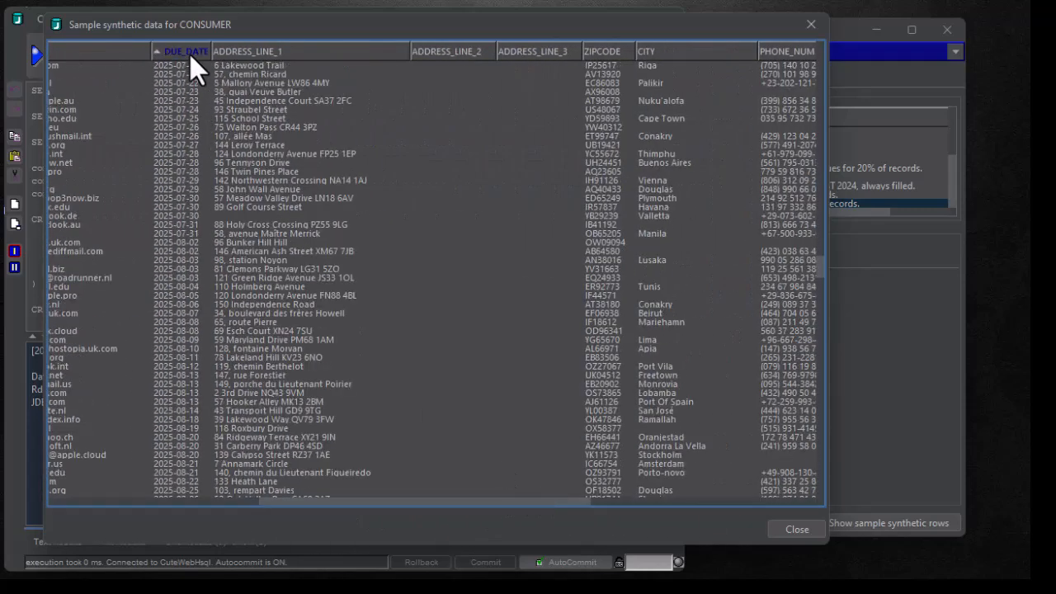
left_click(189, 54)
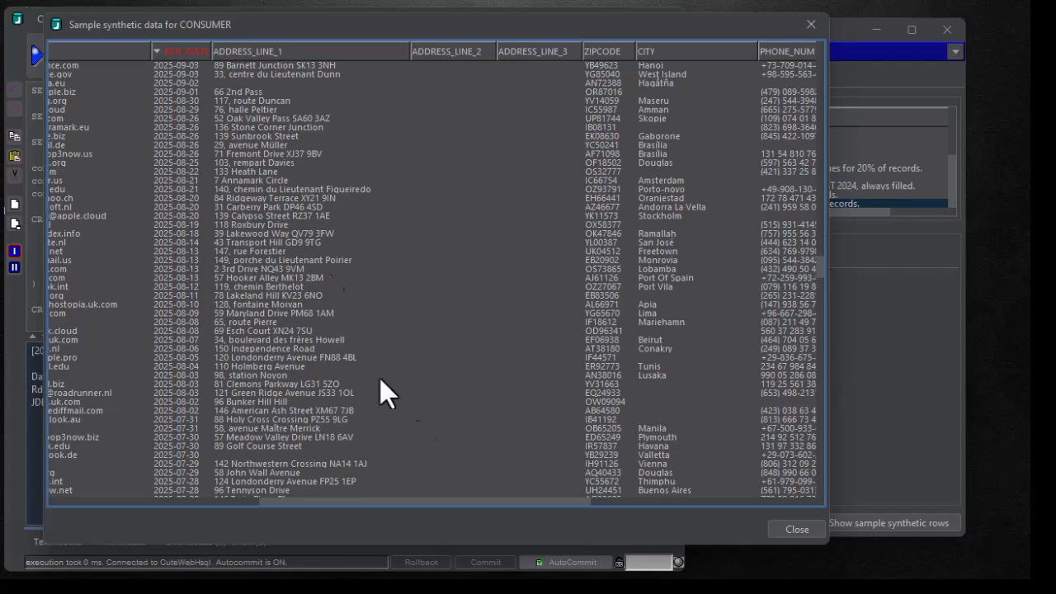
left_click_drag(506, 497, 867, 575)
left_click(815, 528)
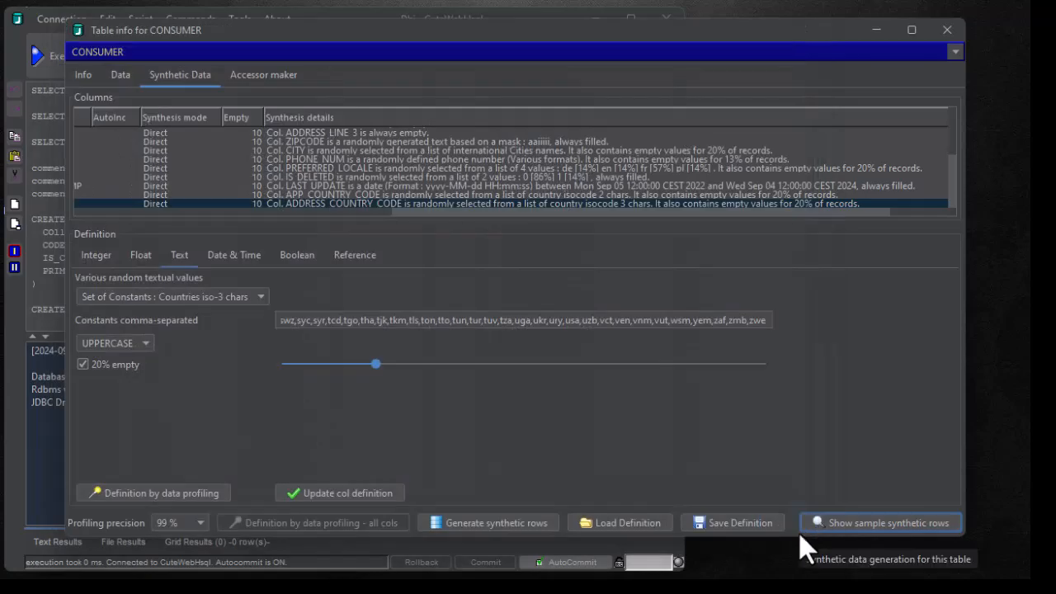
Start generating synthetic rows for CONSUMER with 100000 as the number of rows
left_click(361, 211)
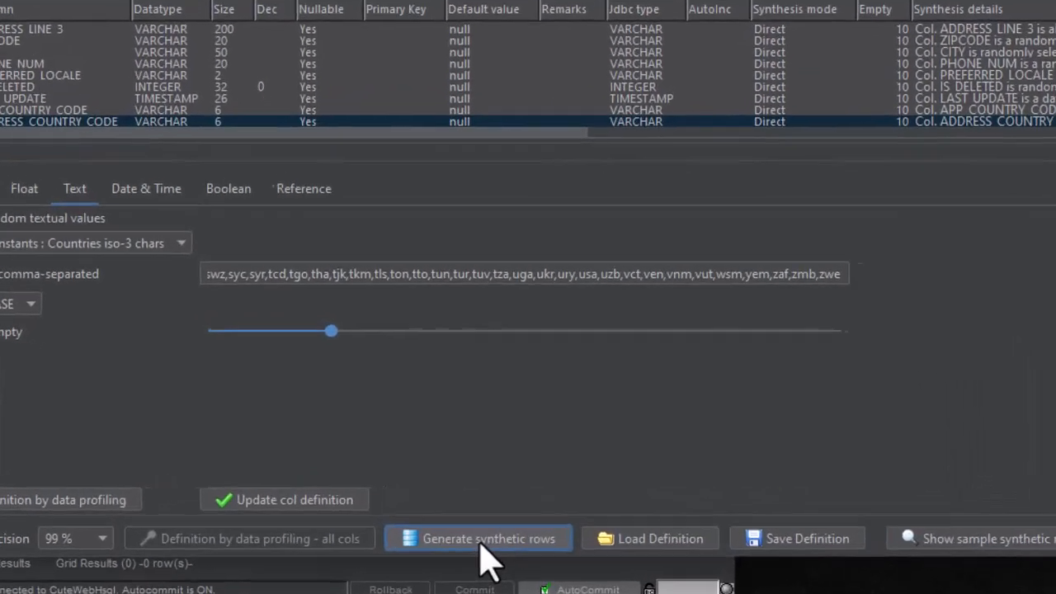
left_click(490, 524)
type("1000")
key("Return")
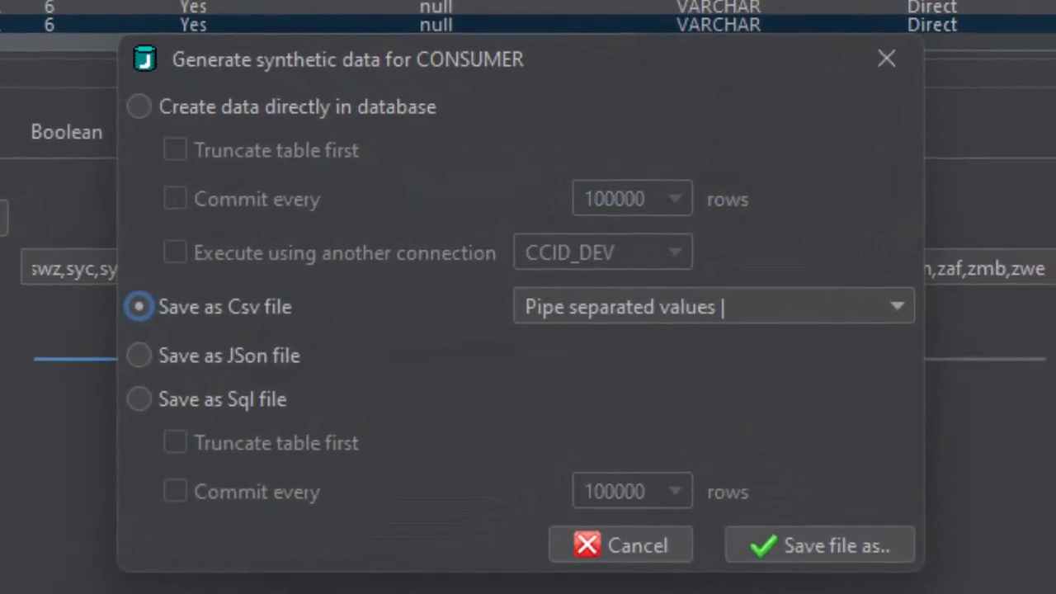
Try creating the data directly in the database with a commit every 10000 rows, and look through the alternative connections
left_click(181, 113)
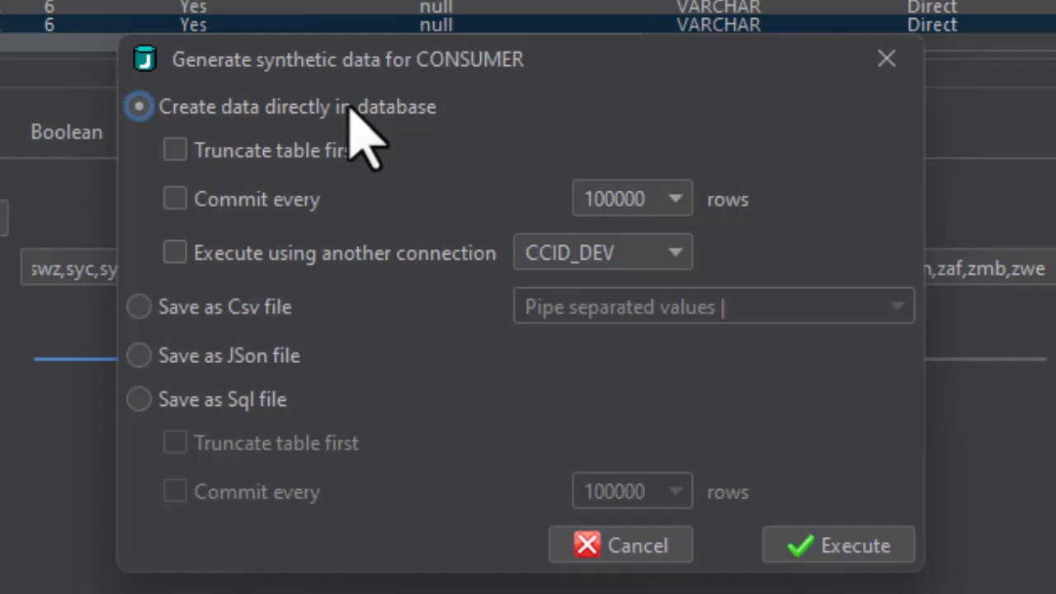
left_click(249, 155)
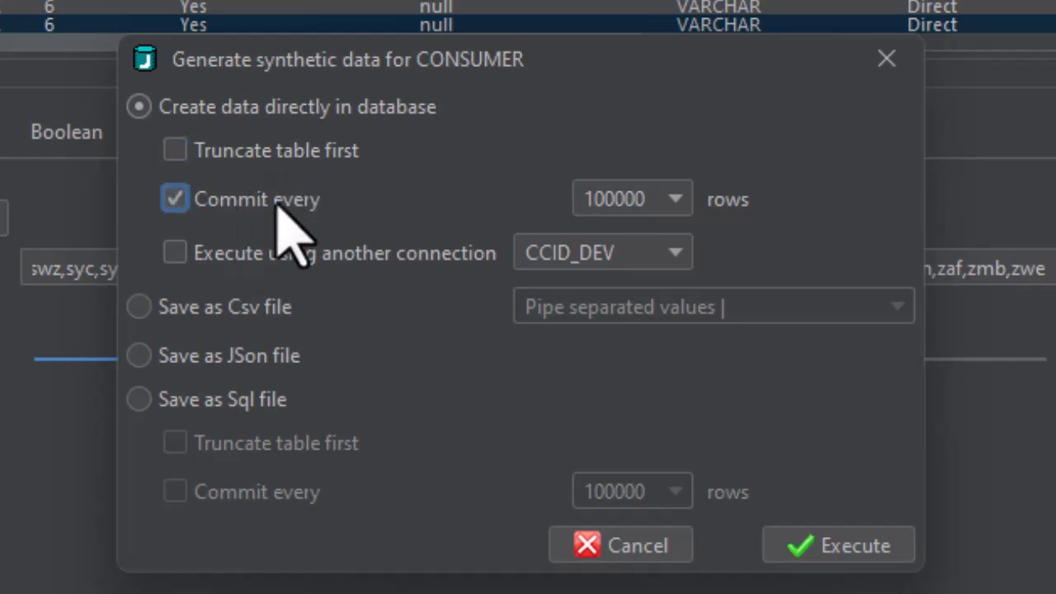
left_click(588, 202)
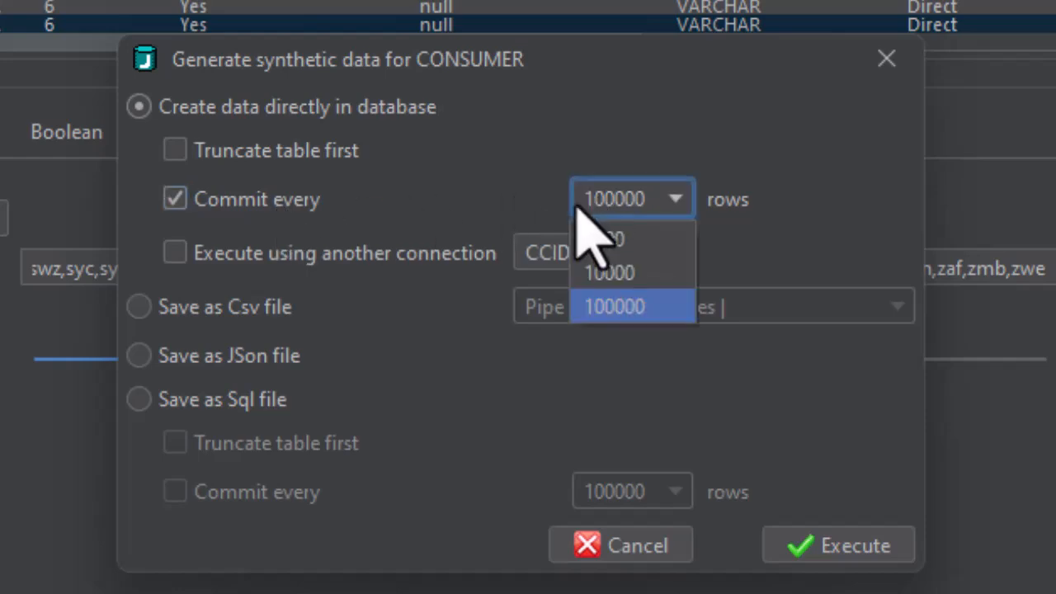
left_click(607, 279)
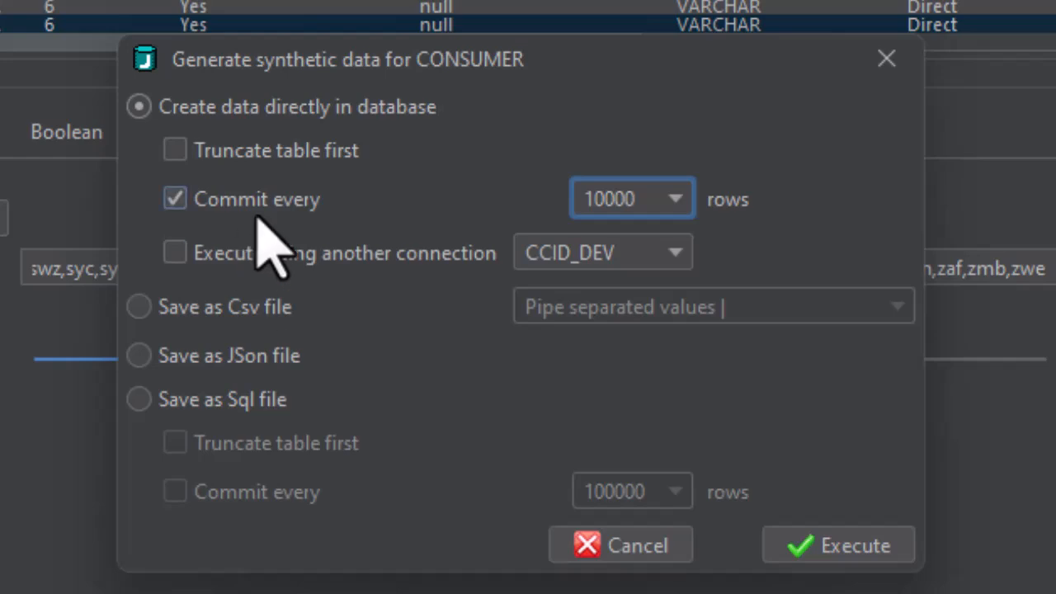
left_click(299, 248)
left_click(664, 255)
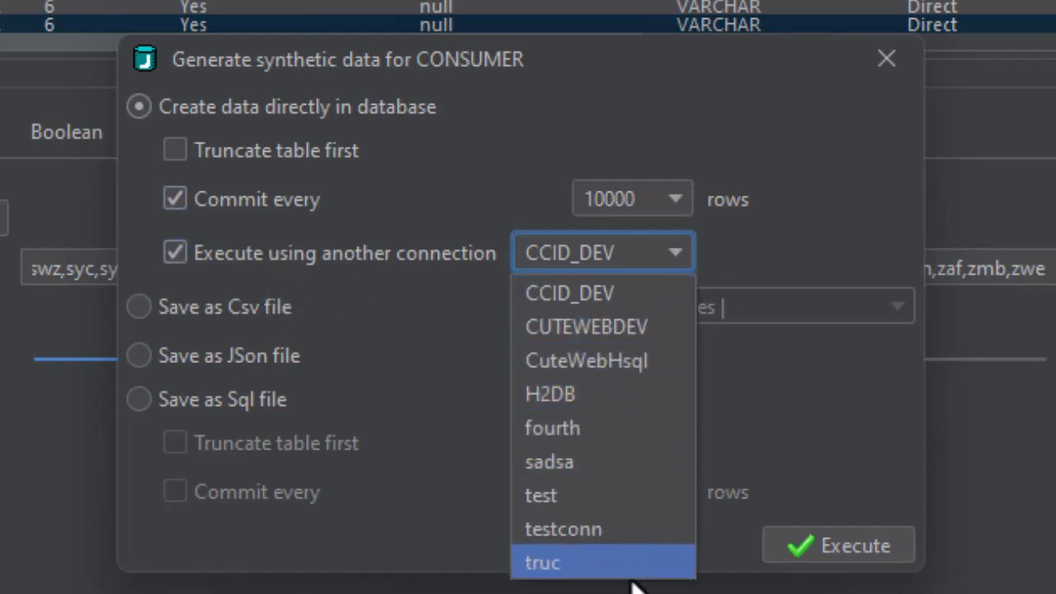
left_click(637, 250)
left_click(370, 254)
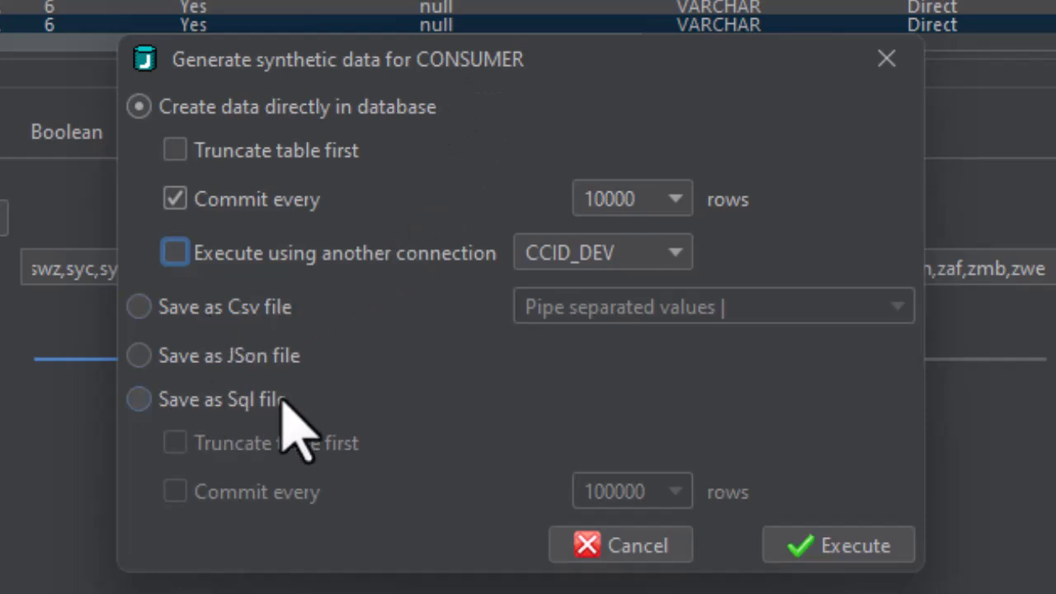
Set the generation output to a CSV file with pipe separated values
left_click(237, 307)
left_click(597, 312)
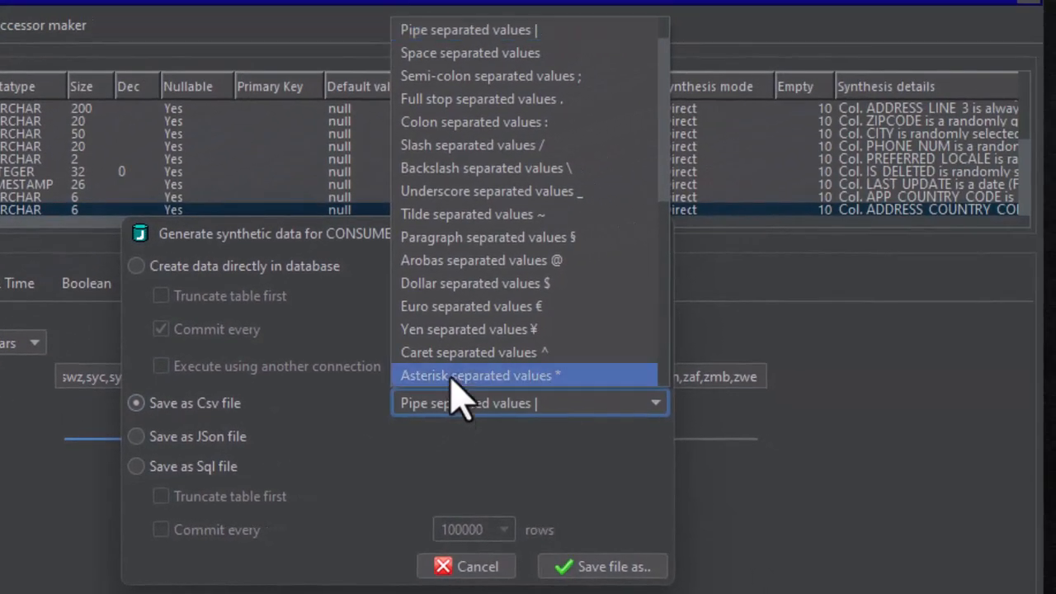
scroll(706, 215, "up", 1)
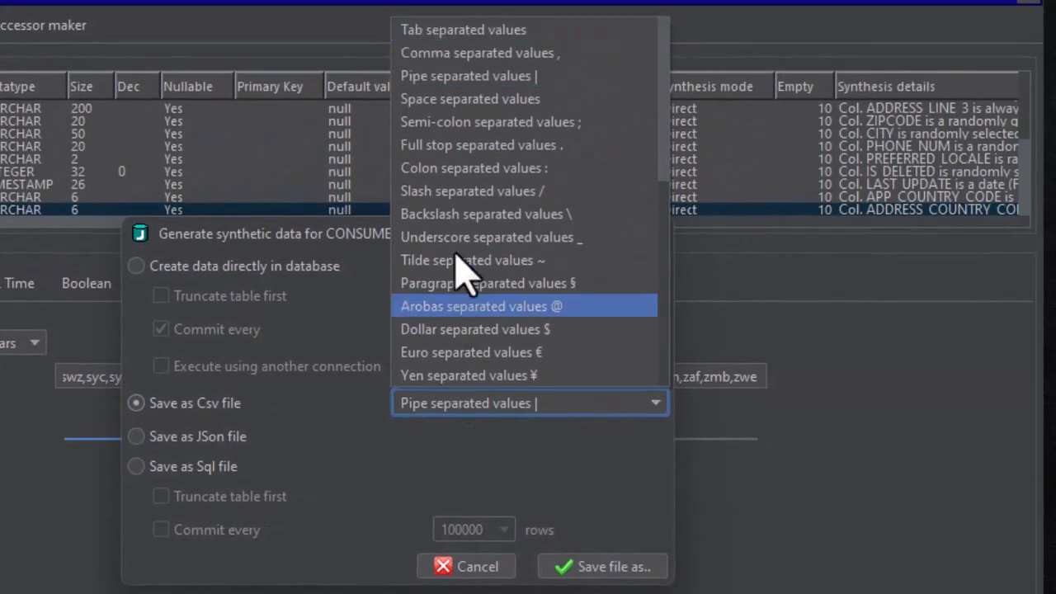
left_click(495, 75)
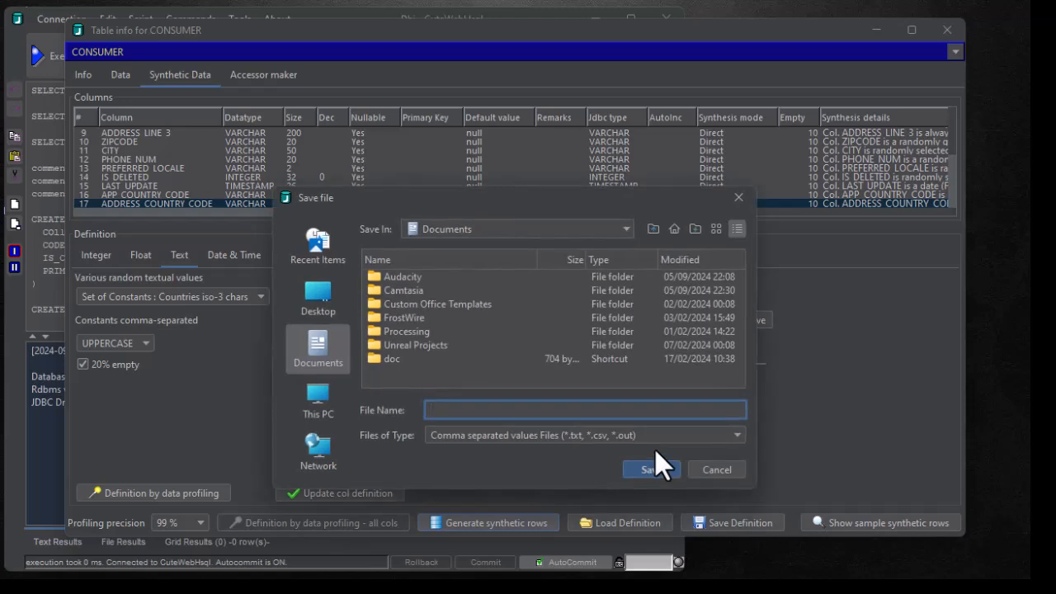
Save the generated rows as Consumers100000.csv in the devdocs folder inside doc
double_click(396, 357)
left_click(415, 327)
key("d")
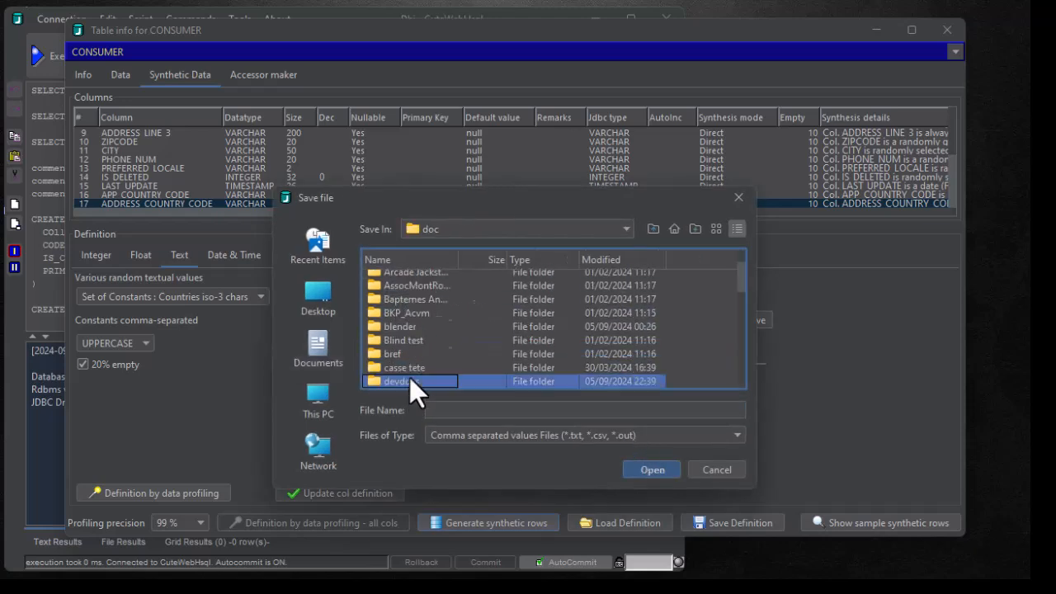
double_click(409, 377)
left_click(436, 404)
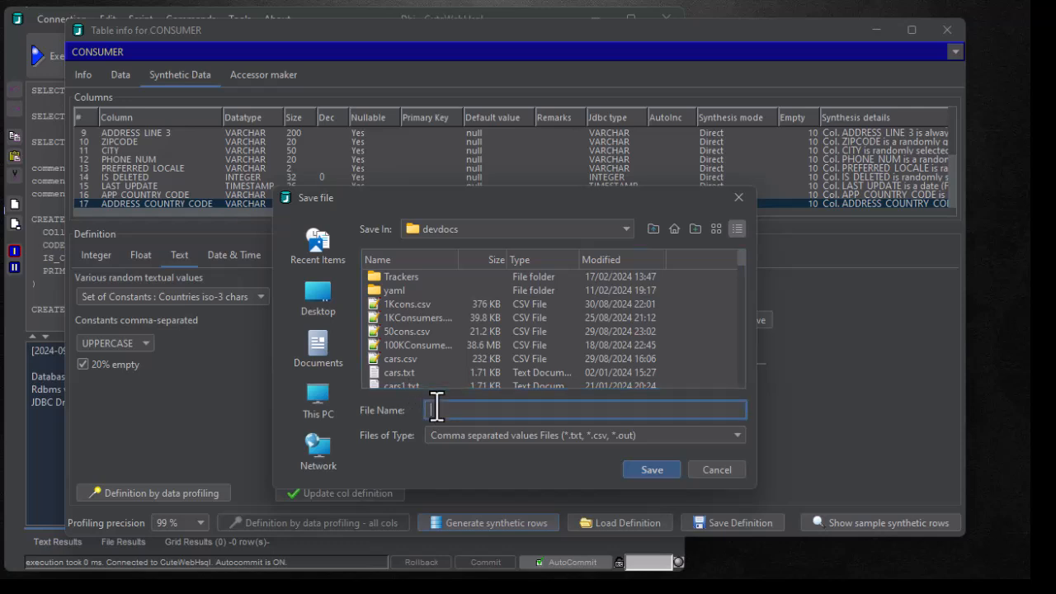
type("Consumers100000.csv")
key("Return")
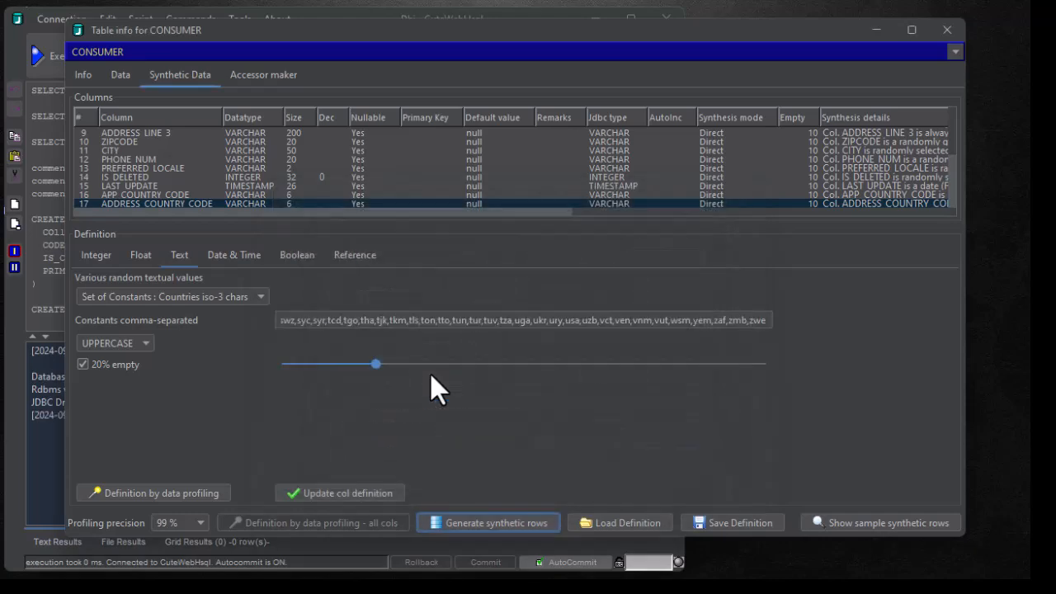
Switch to the devdocs folder in File Explorer, open Consumers100000.csv to review its generated rows, and close the file
key("alt+Tab")
key("alt+Tab")
key("alt+Tab")
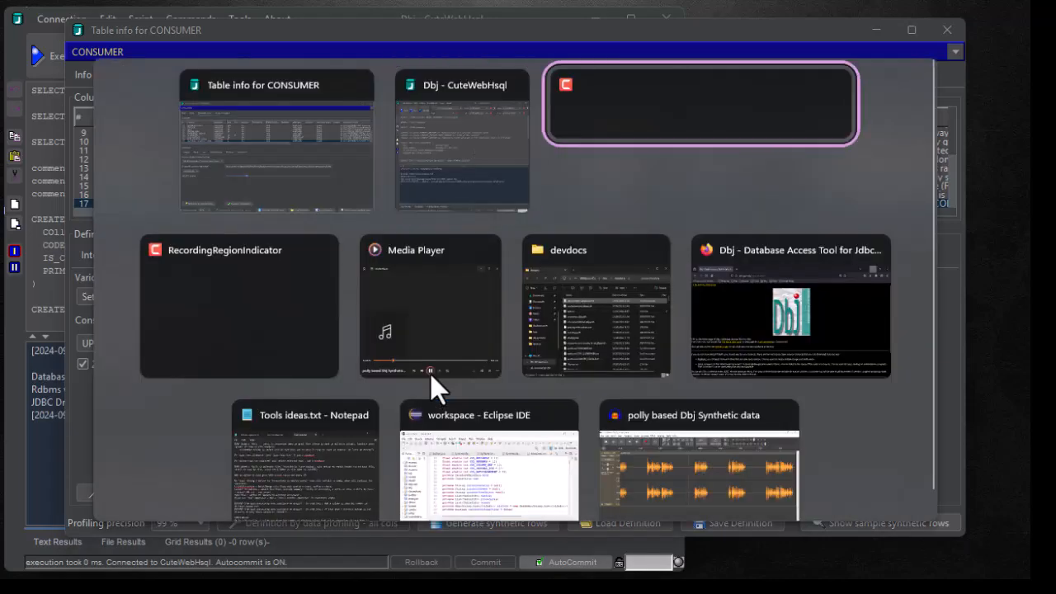
key("alt+Tab")
key("alt+Tab")
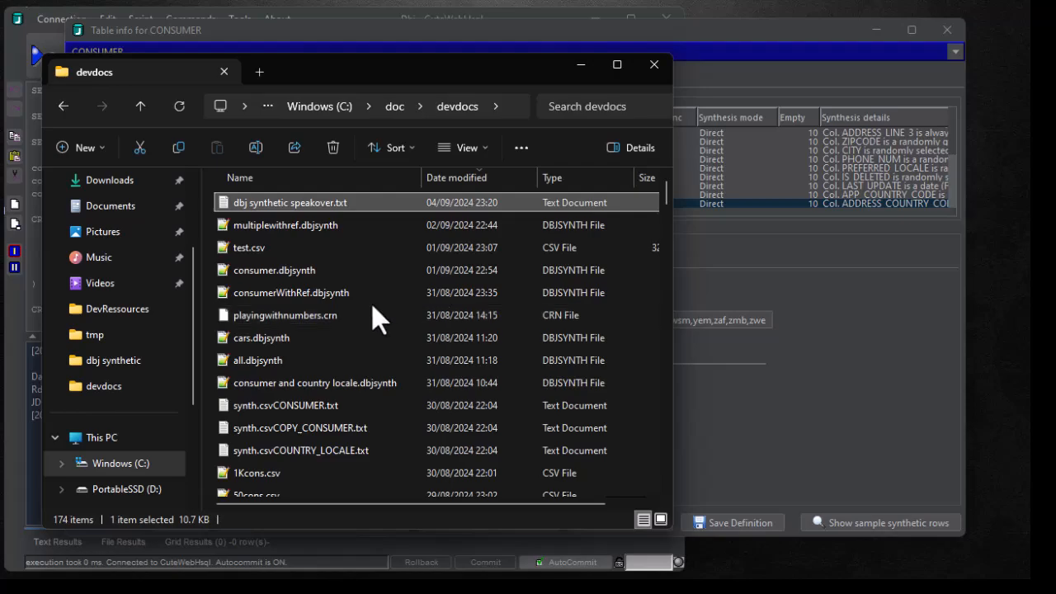
double_click(316, 207)
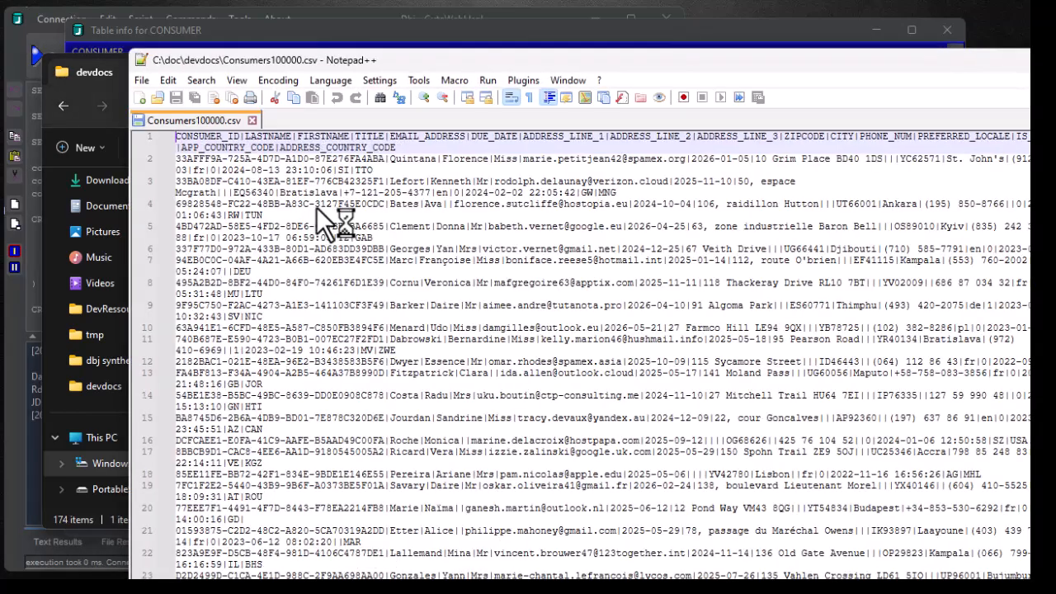
scroll(321, 231, "down", 15)
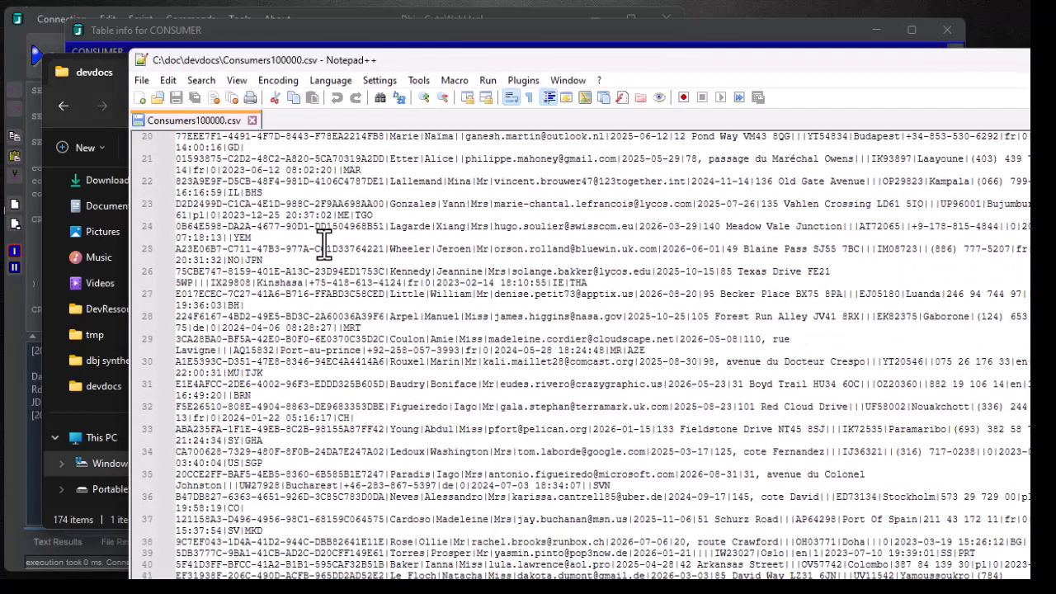
key("ctrl+w")
key("alt+F4")
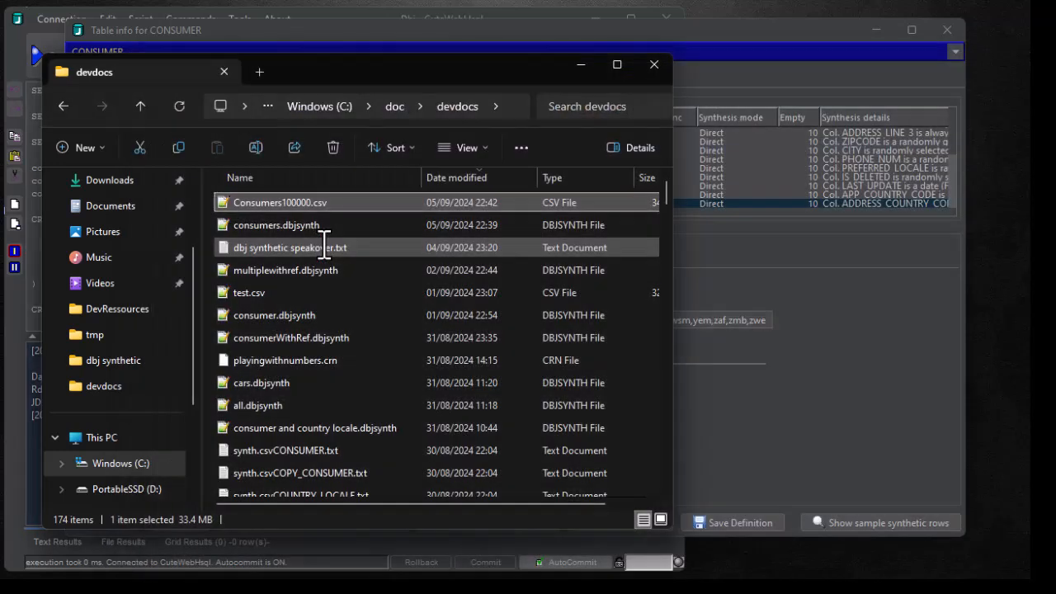
Return to the CONSUMER table info in Dbj and generate 10000 synthetic rows as a SQL file named "consumers" in devdocs
left_click(873, 337)
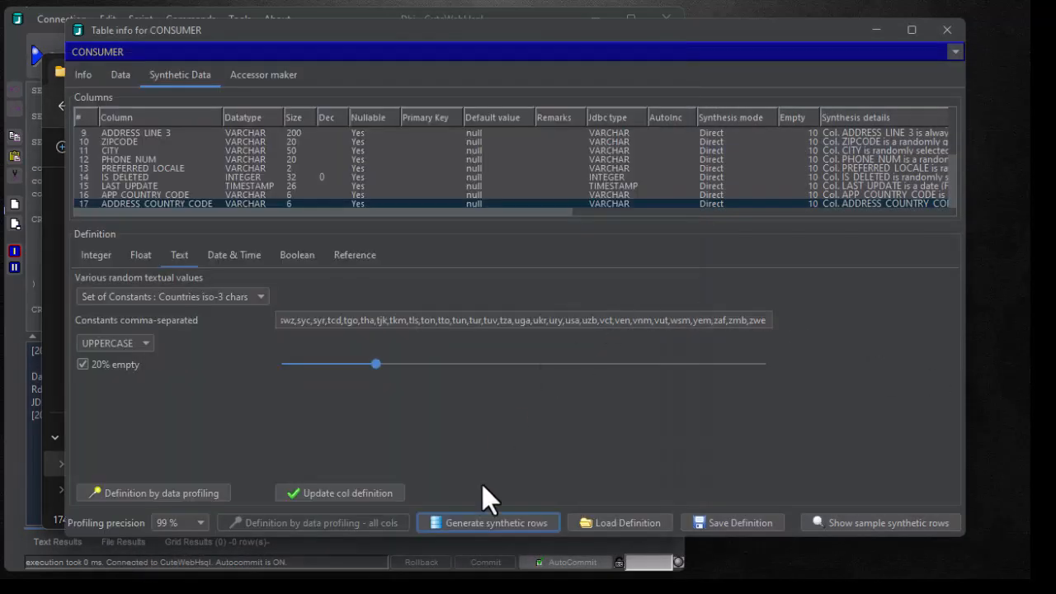
left_click(477, 522)
type("10000")
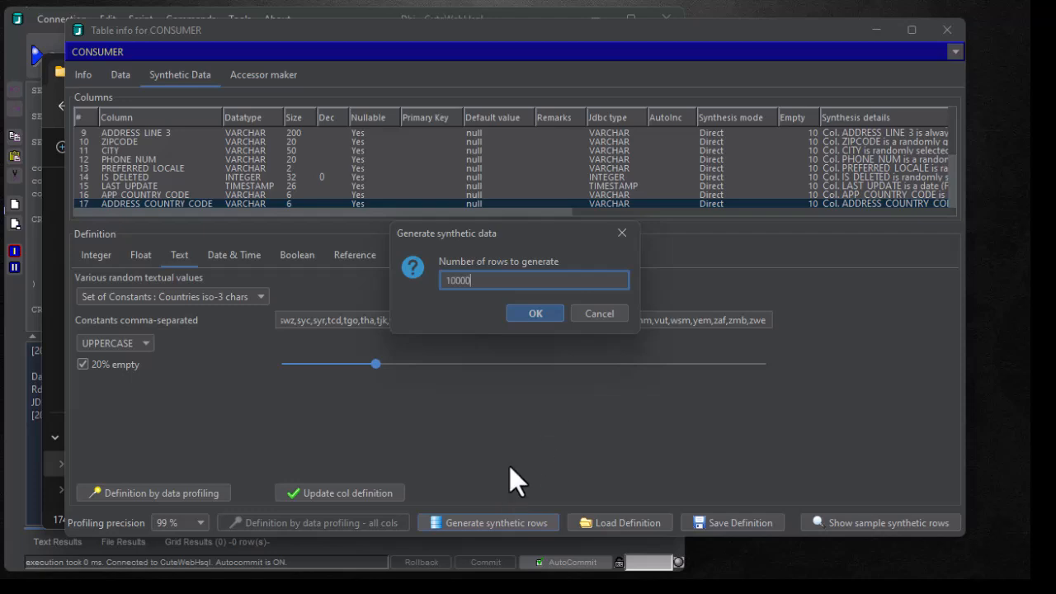
key("Return")
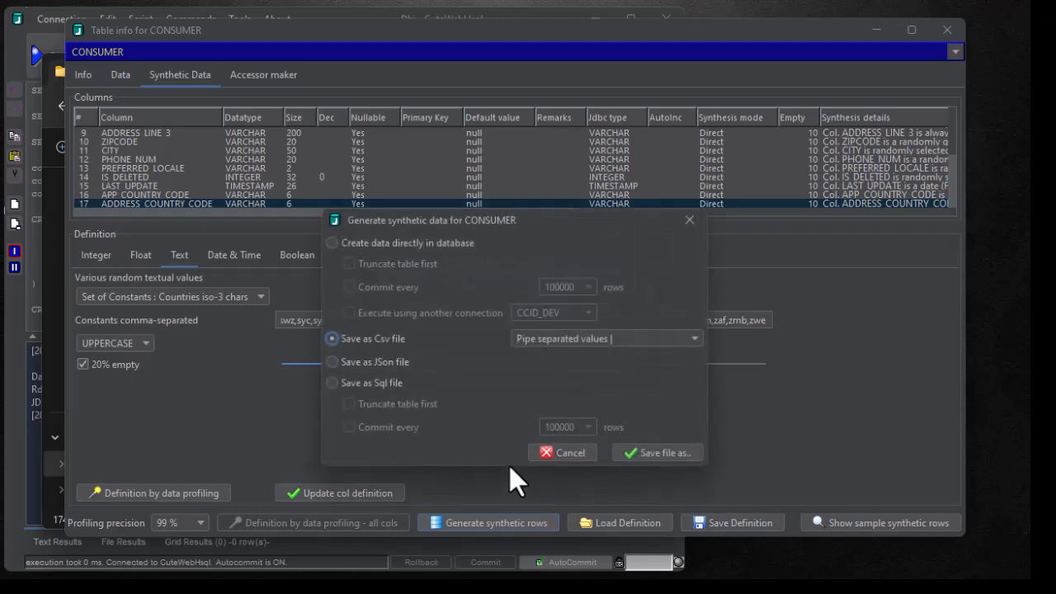
left_click(380, 382)
left_click(653, 455)
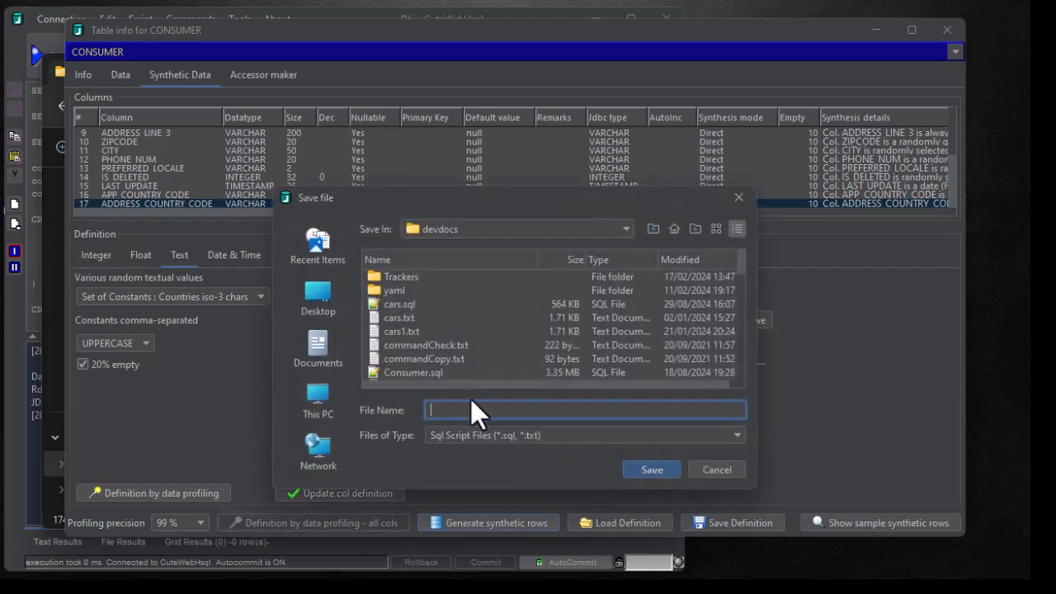
type("consume")
key("Return")
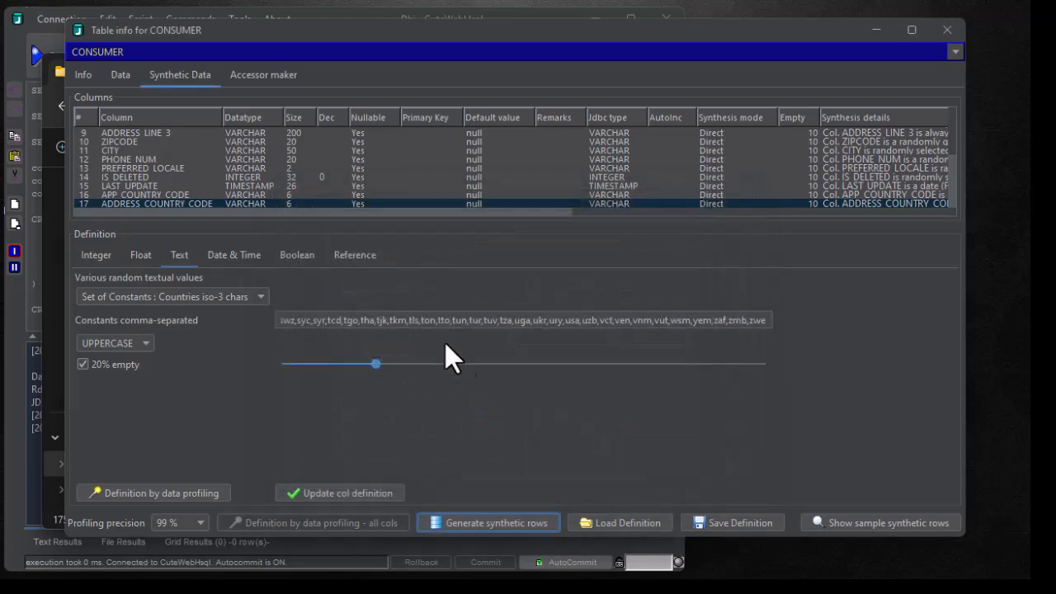
Switch to the devdocs folder in File Explorer and rename the extensionless consumers file as consumers.sql
key("alt+Tab")
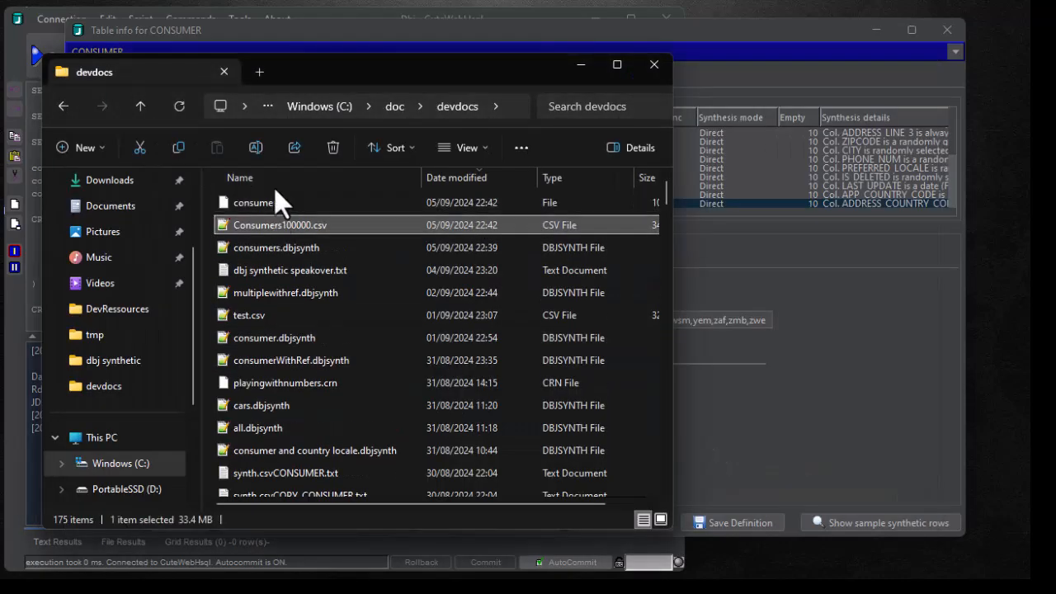
left_click(282, 202)
left_click(292, 203)
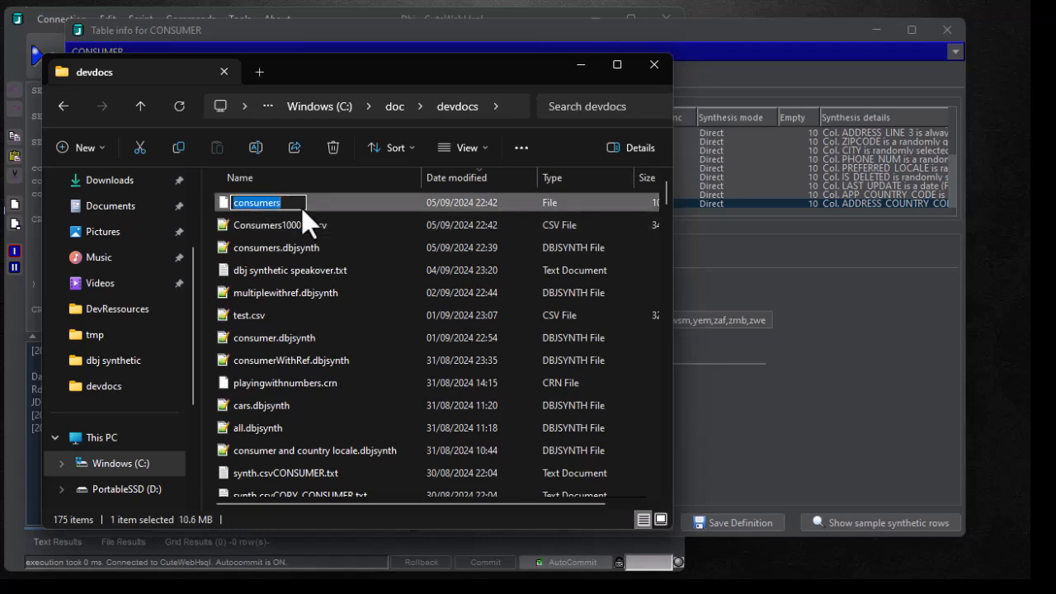
key("End")
type(".sql")
key("Return")
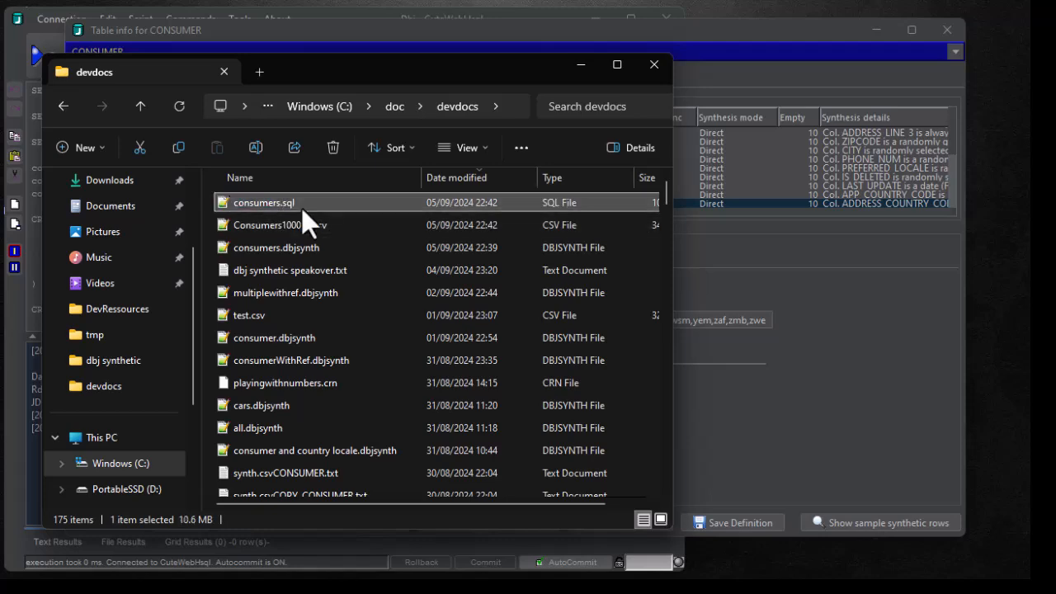
Open consumers.sql, review its generated INSERT statements, and close the file
double_click(302, 209)
scroll(336, 374, "down", 3)
scroll(336, 374, "down", 20)
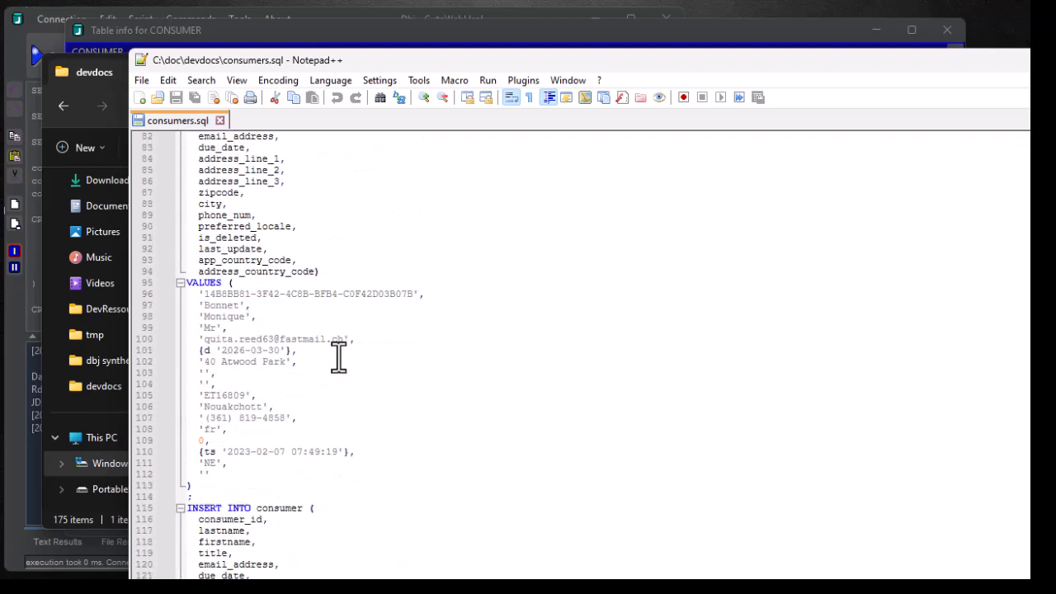
key("alt+F4")
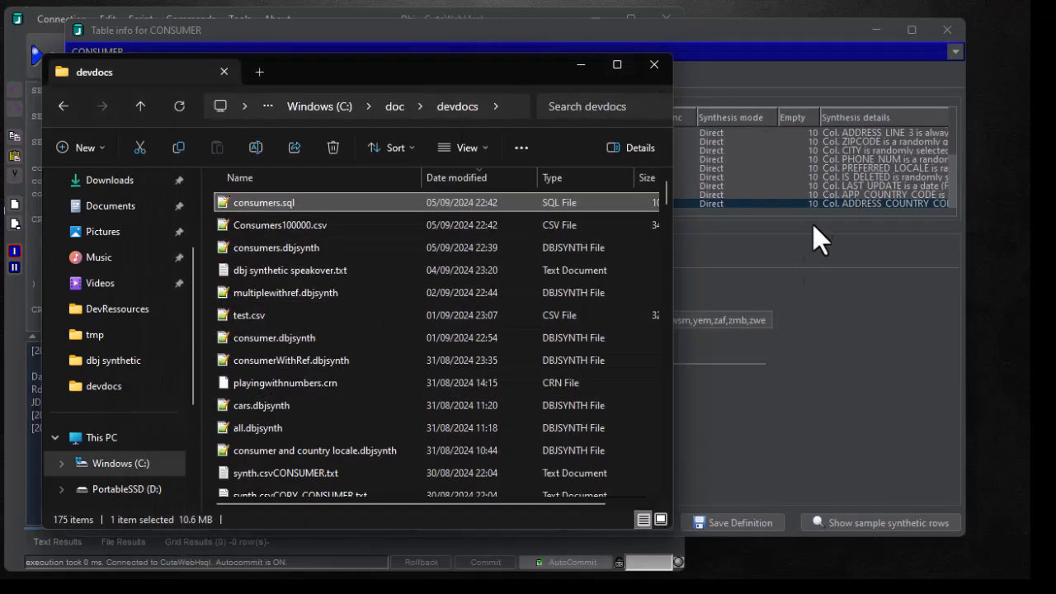
Switch from File Explorer back to Dbj and close the CONSUMER table info window
left_click(804, 178)
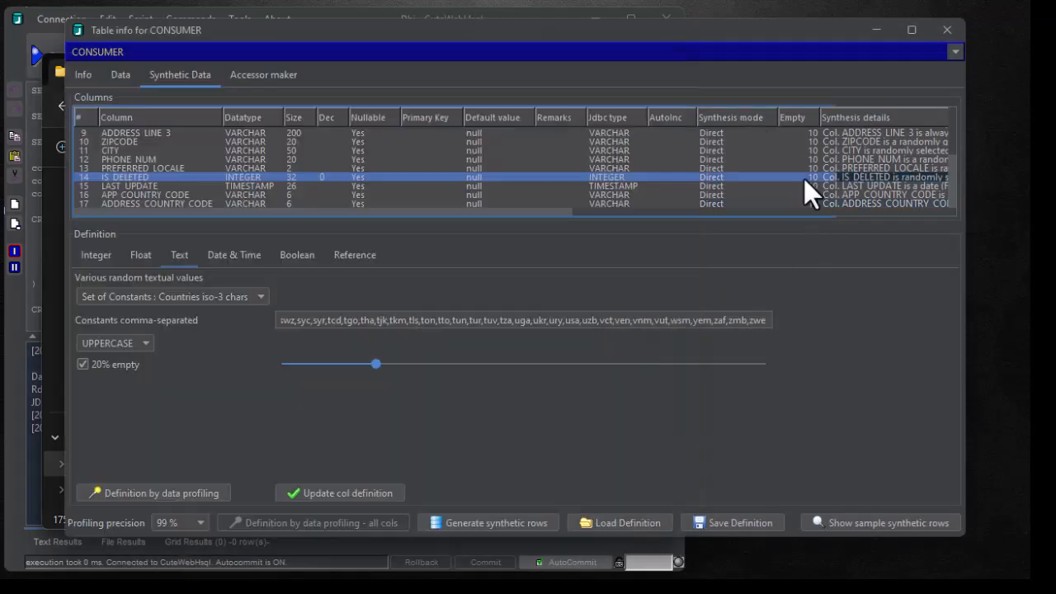
left_click(946, 25)
key("alt+Tab")
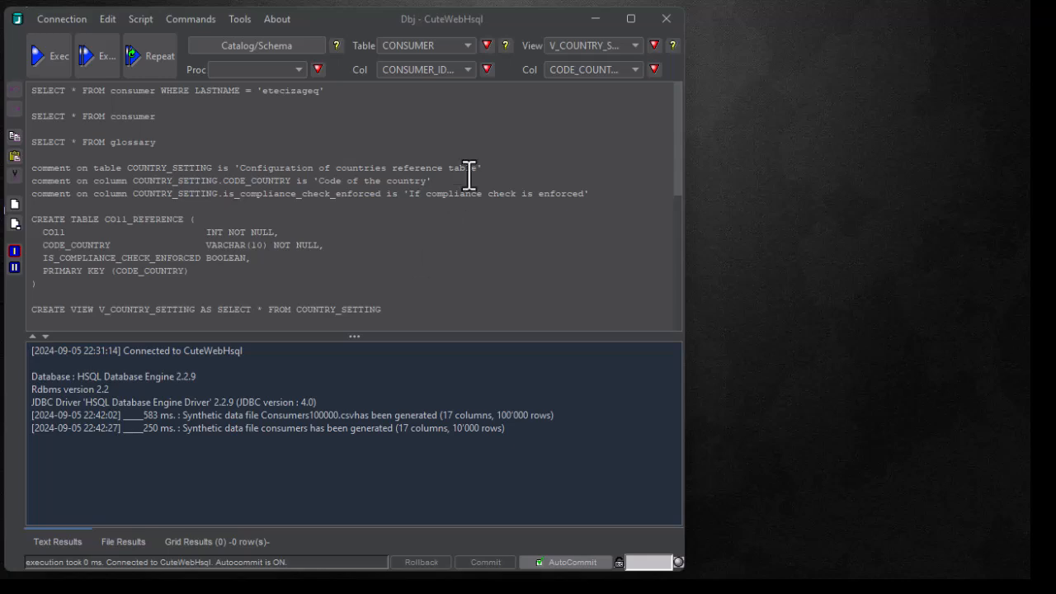
Open the table info for CONSUMER again and review its existing data rows across all columns
left_click(501, 47)
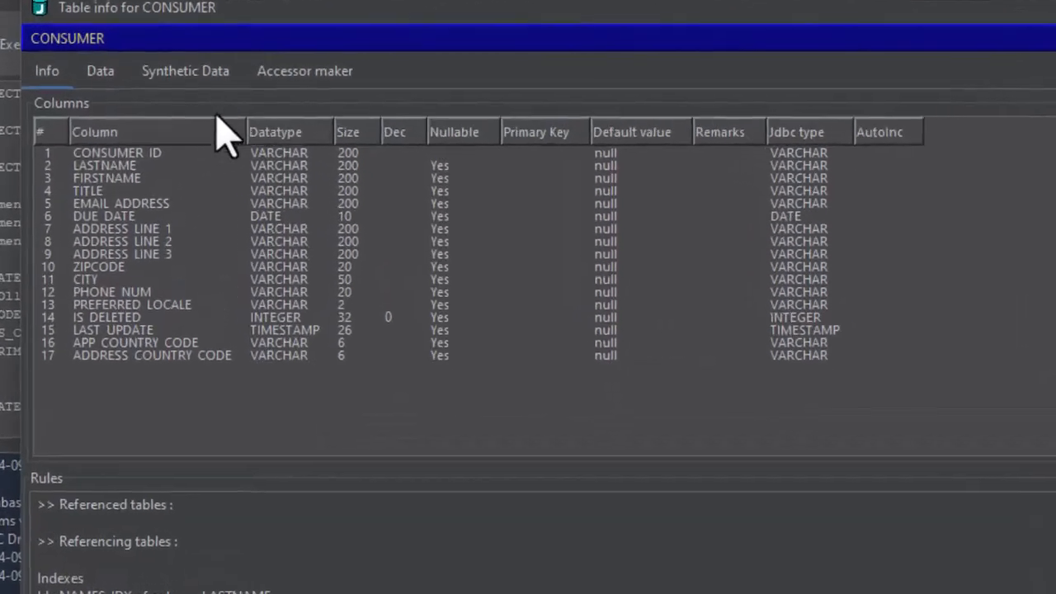
left_click(99, 72)
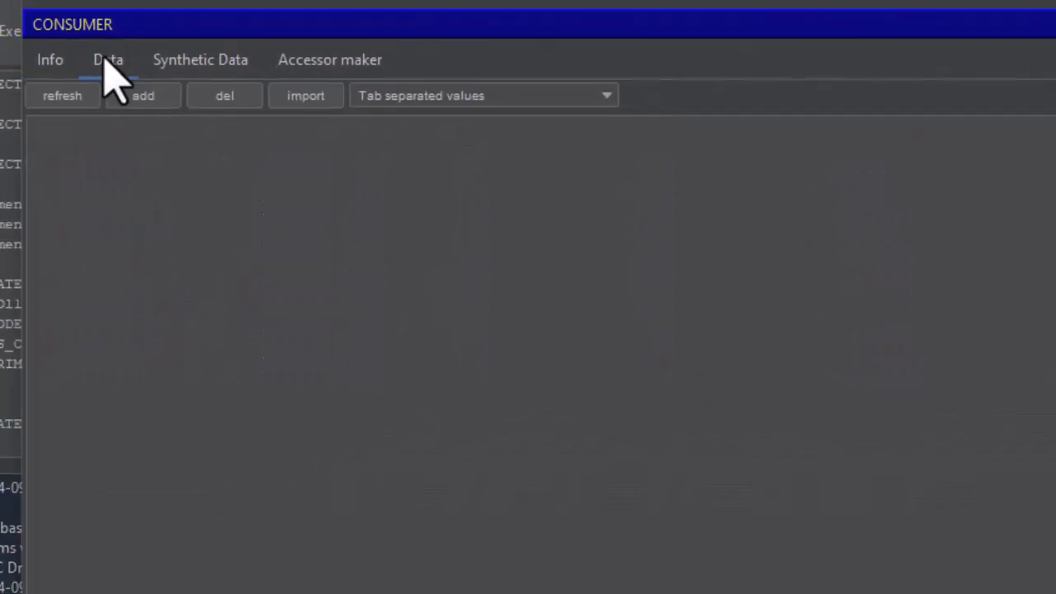
left_click_drag(614, 308, 649, 571)
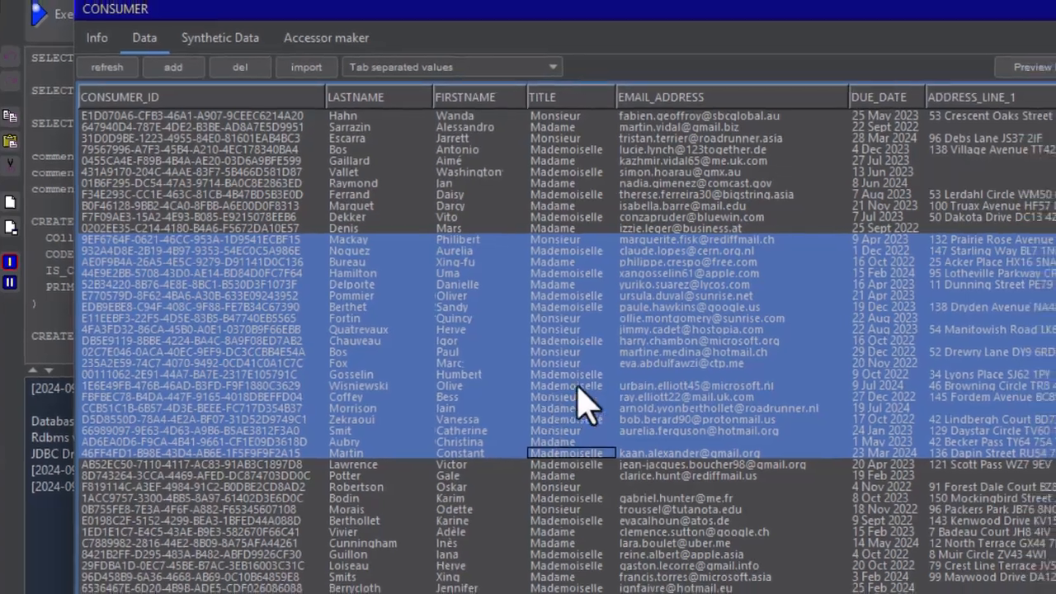
scroll(588, 404, "down", 10)
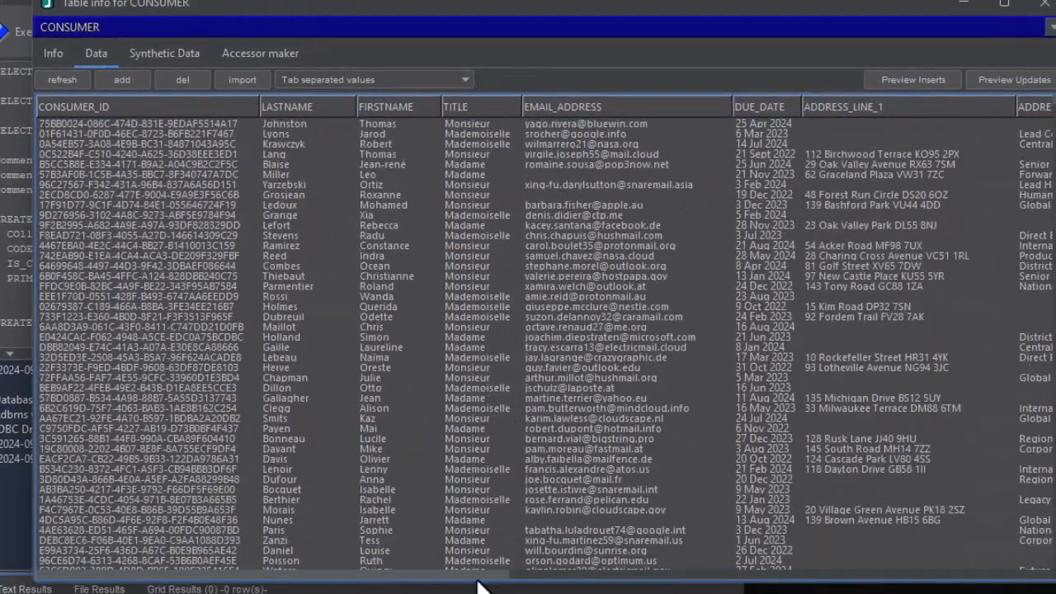
left_click_drag(477, 580, 1009, 593)
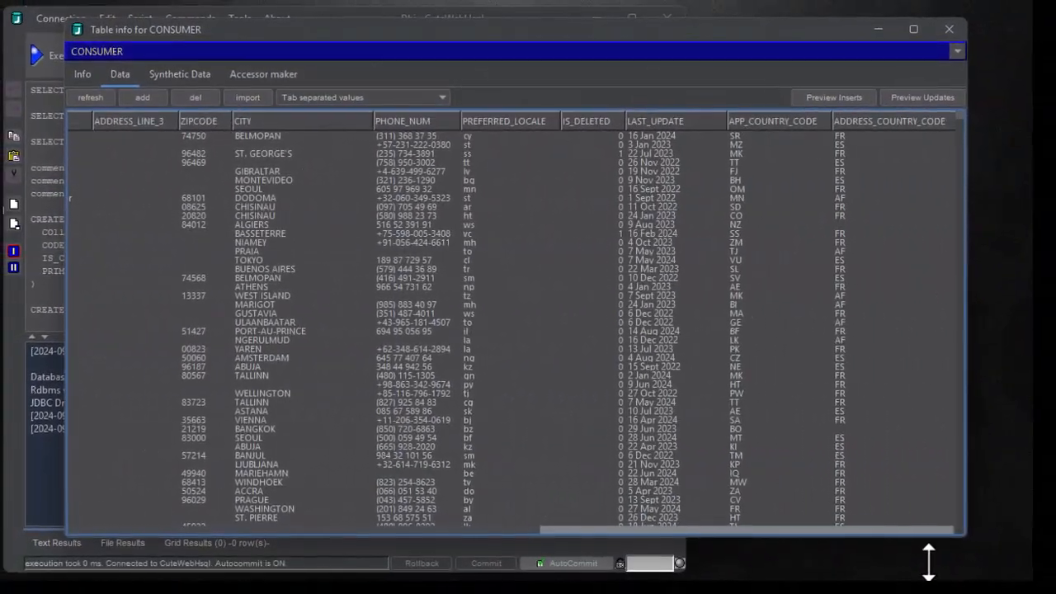
Open the synthetic data definitions for CONSUMER, check the EMAIL_ADDRESS default rule, preview sample rows across the columns, and close the preview
left_click(177, 77)
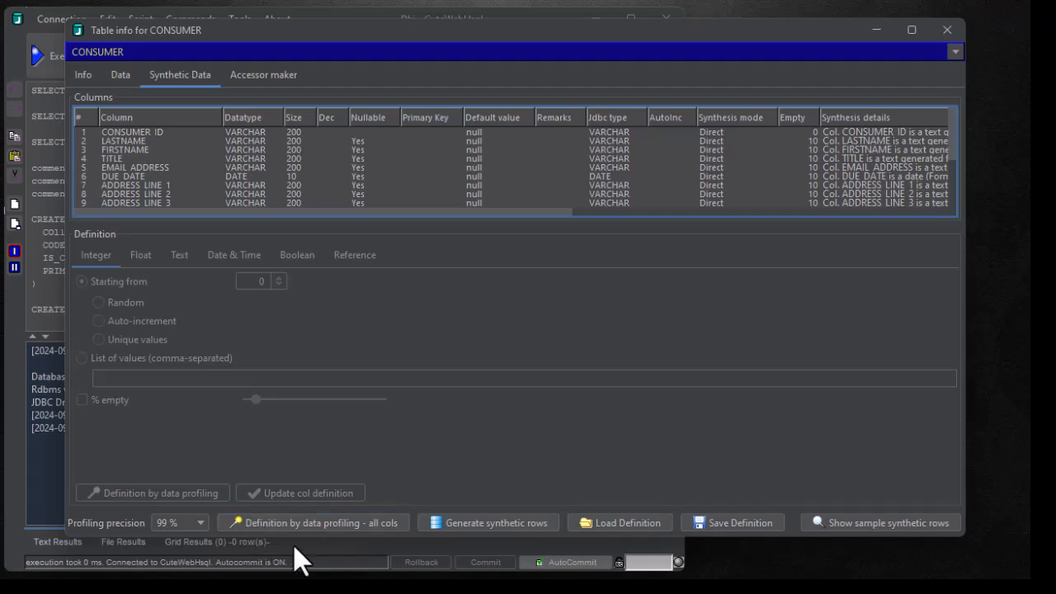
left_click(241, 167)
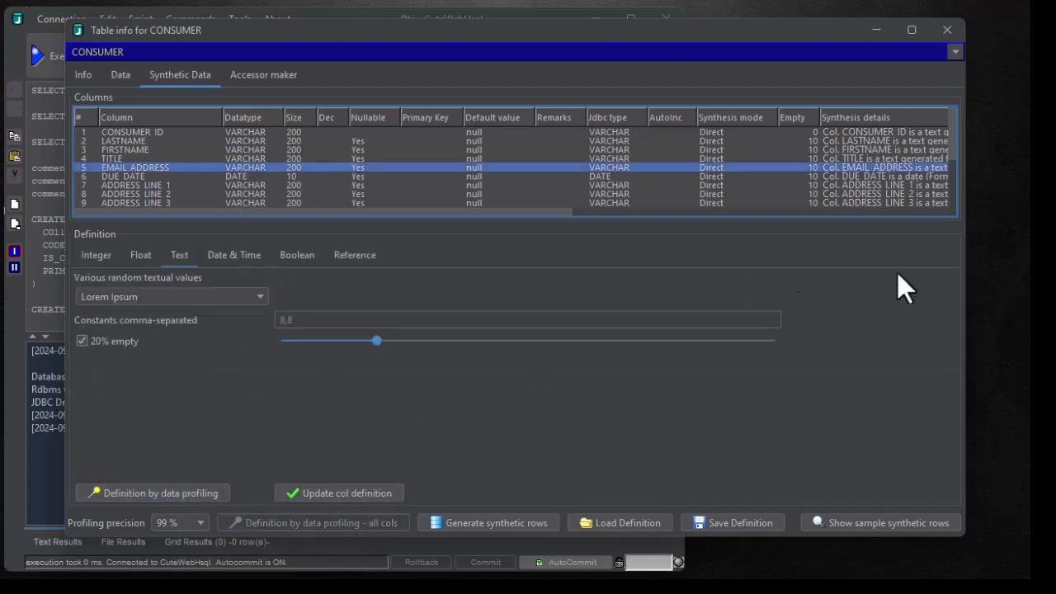
left_click(914, 526)
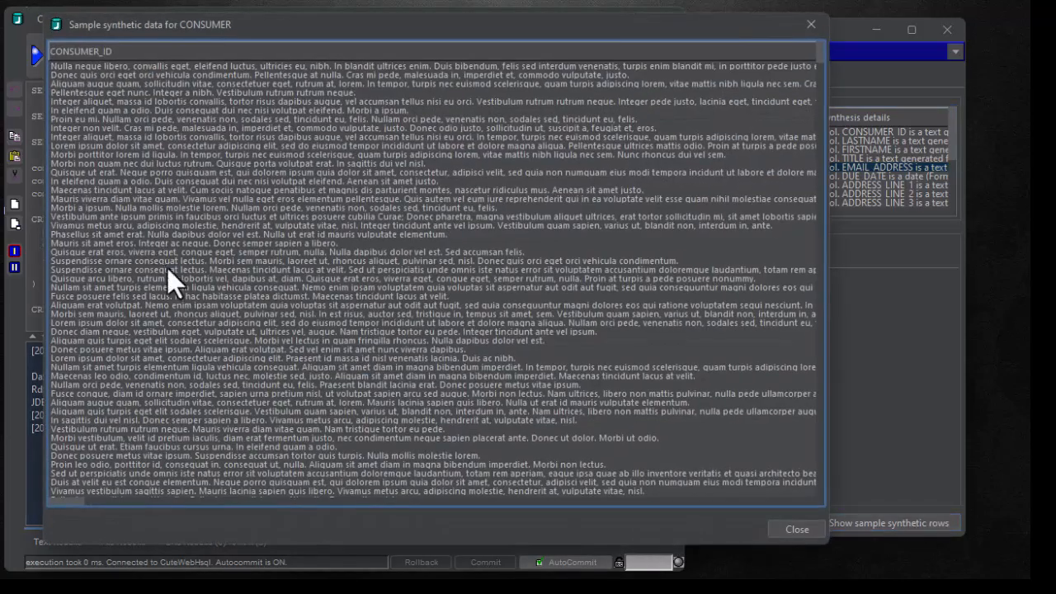
left_click_drag(75, 503, 685, 495)
left_click(817, 24)
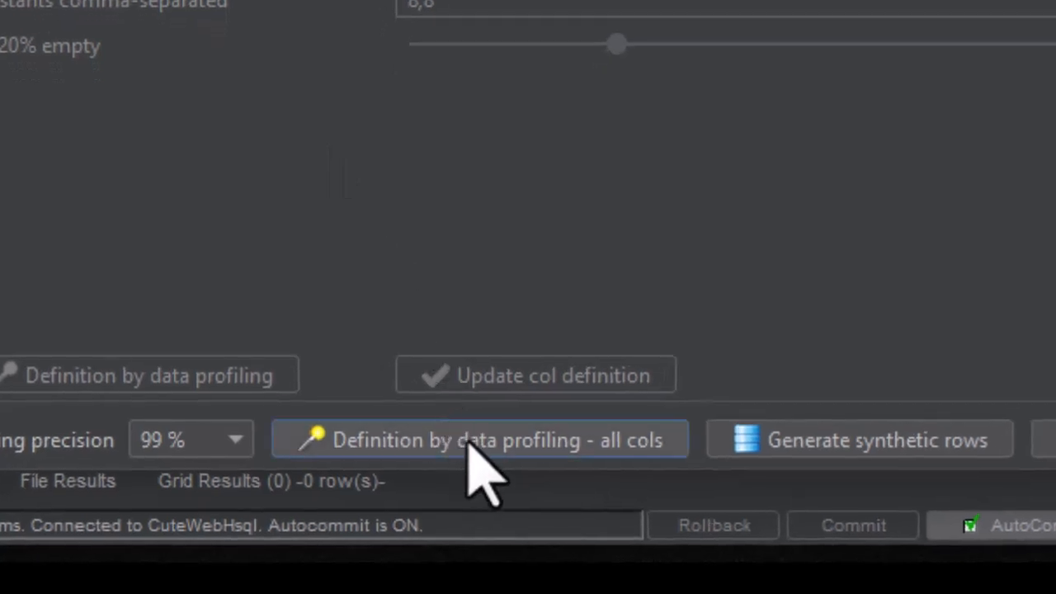
Define all CONSUMER columns by data profiling at 99 % precision and review the synthesis details of each column
left_click(483, 445)
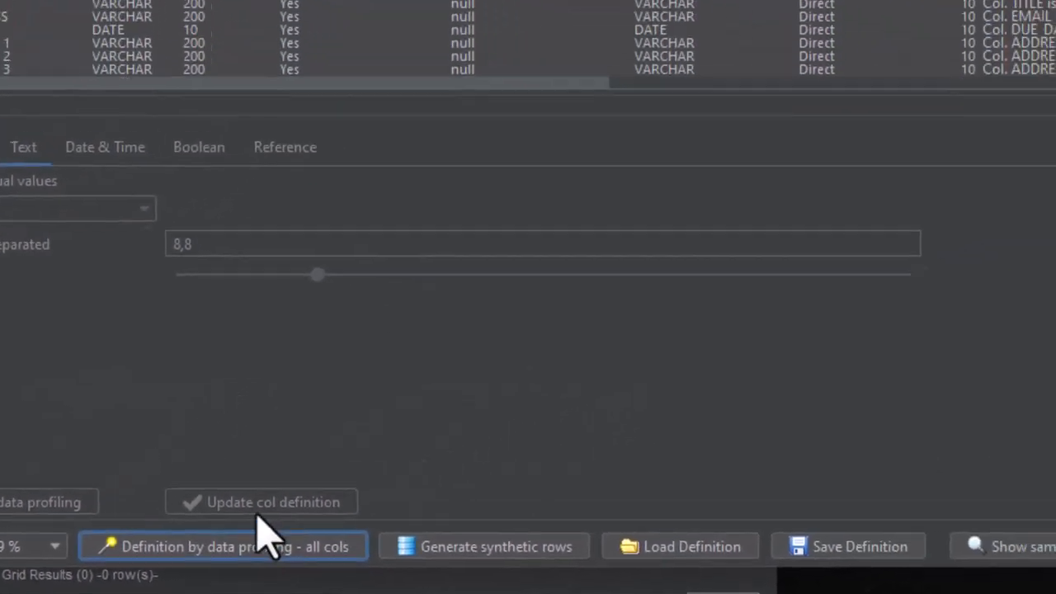
left_click_drag(290, 162, 786, 230)
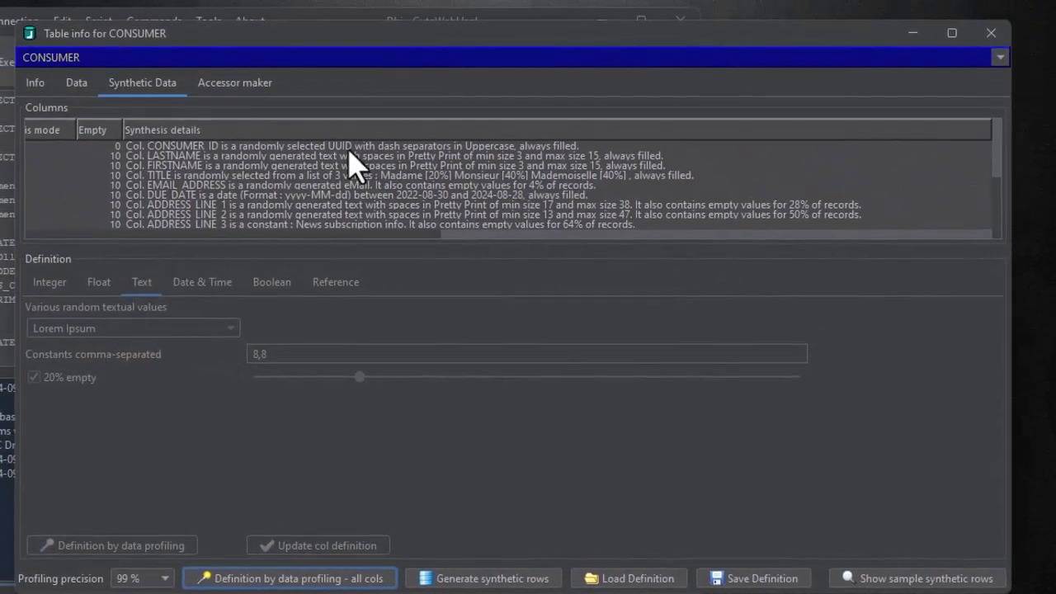
scroll(249, 88, "down", 2)
scroll(350, 154, "down", 1)
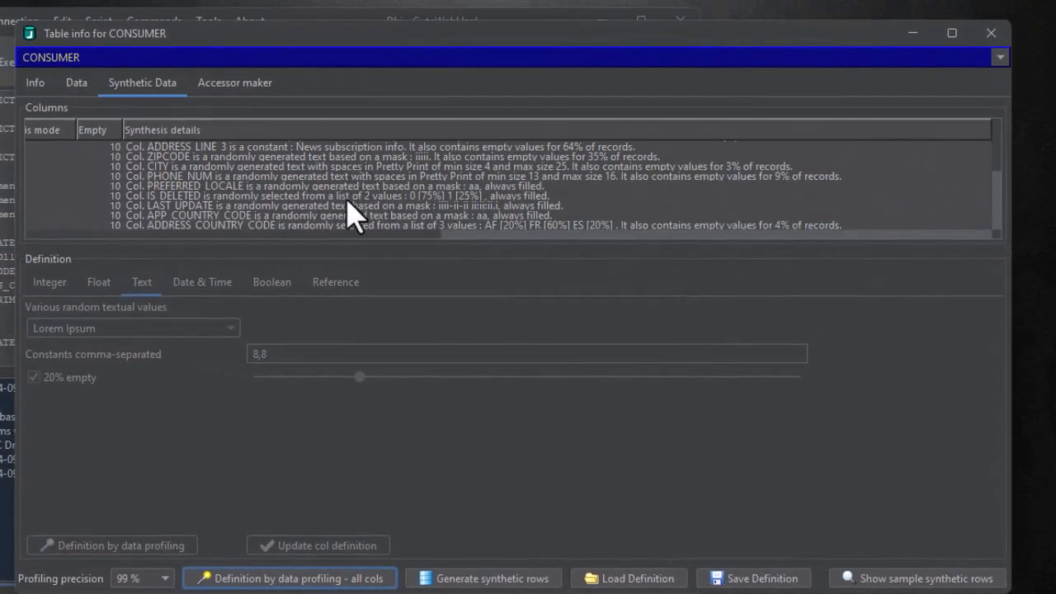
Show sample synthetic rows from the profiled definitions and examine the title, email, address and preferred locale columns
left_click(868, 580)
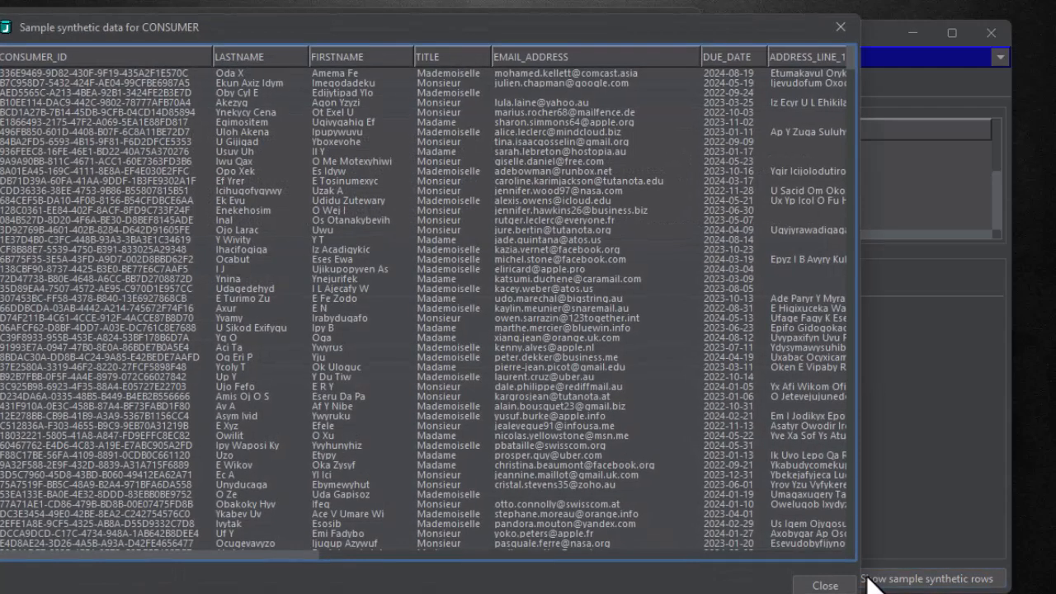
left_click_drag(215, 554, 319, 569)
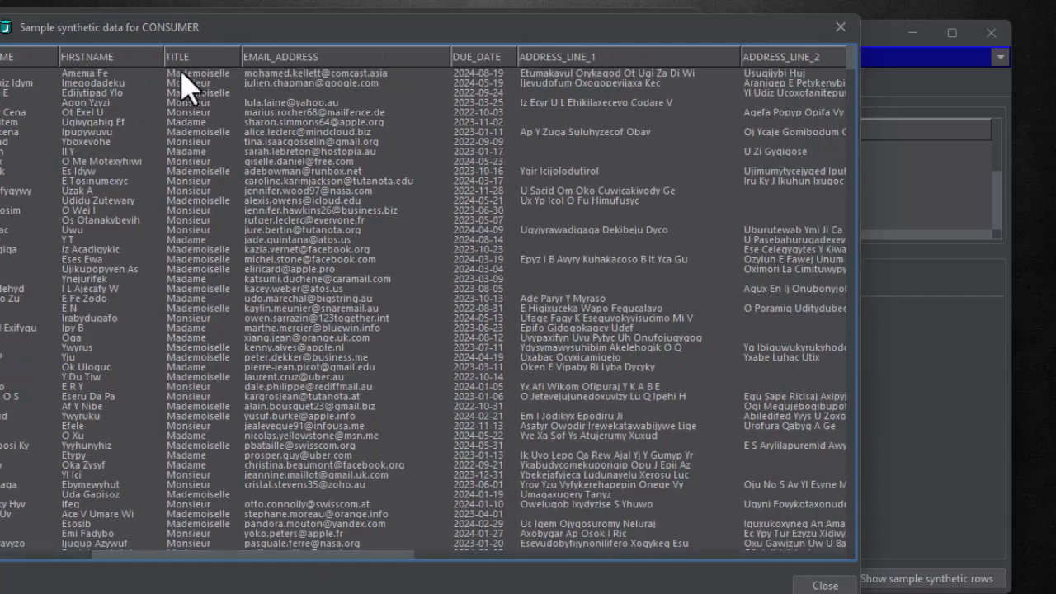
left_click_drag(187, 93, 210, 275)
left_click_drag(312, 132, 335, 370)
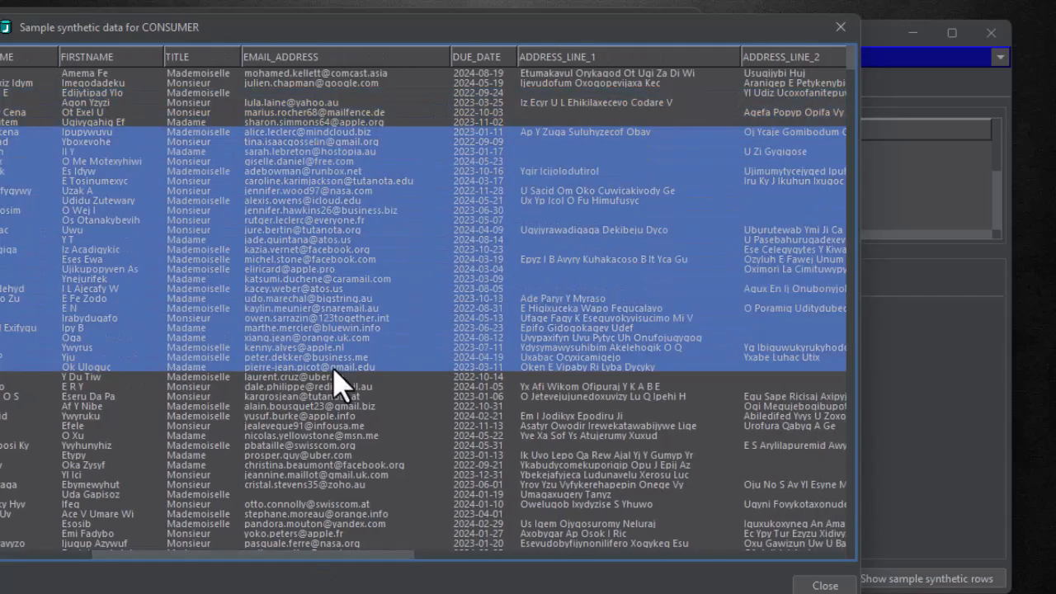
left_click_drag(384, 554, 677, 536)
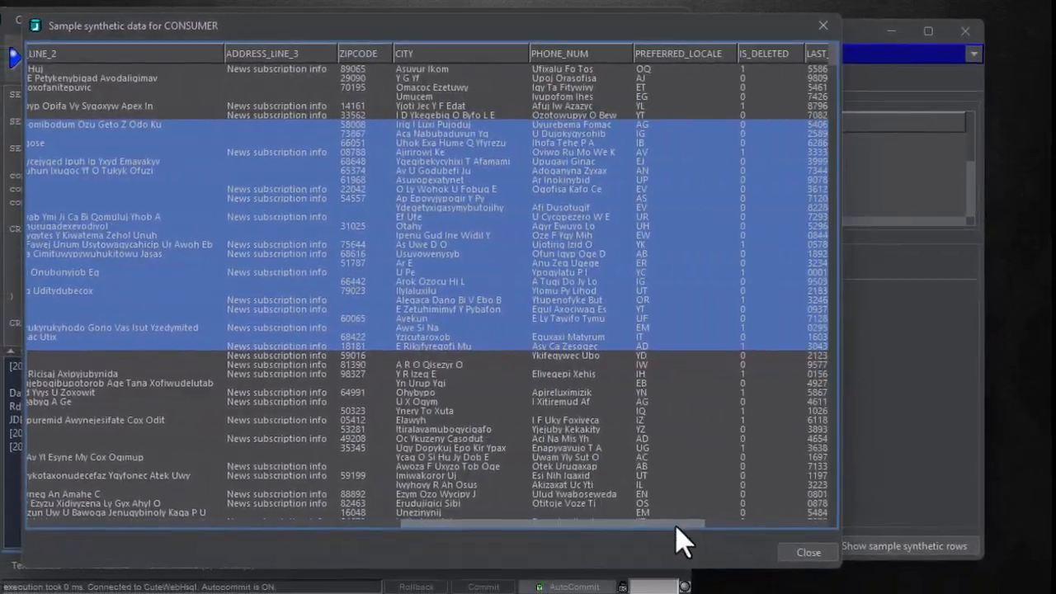
left_click_drag(304, 247, 306, 405)
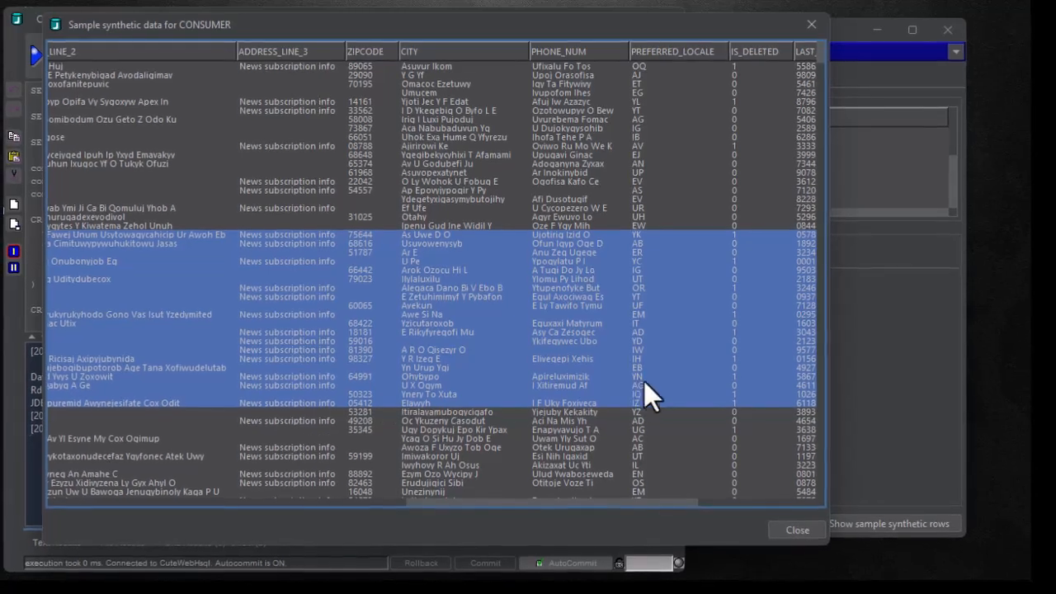
Examine the sample's last names and first names, check the country code columns in the final rows, and close the sample
left_click_drag(646, 501, 243, 435)
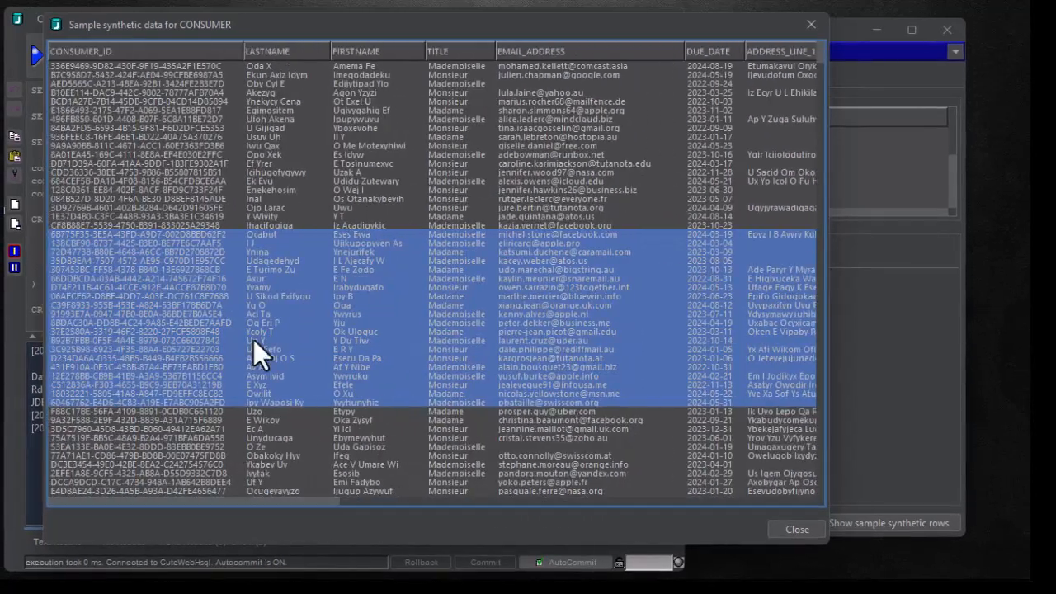
left_click_drag(272, 93, 284, 304)
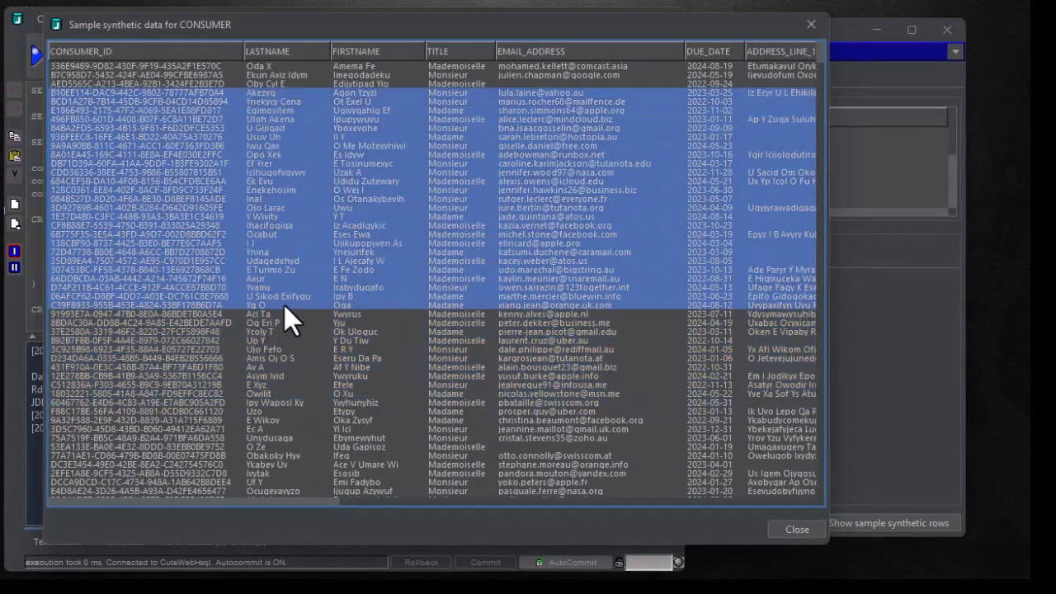
left_click(365, 422)
left_click_drag(370, 139, 372, 121)
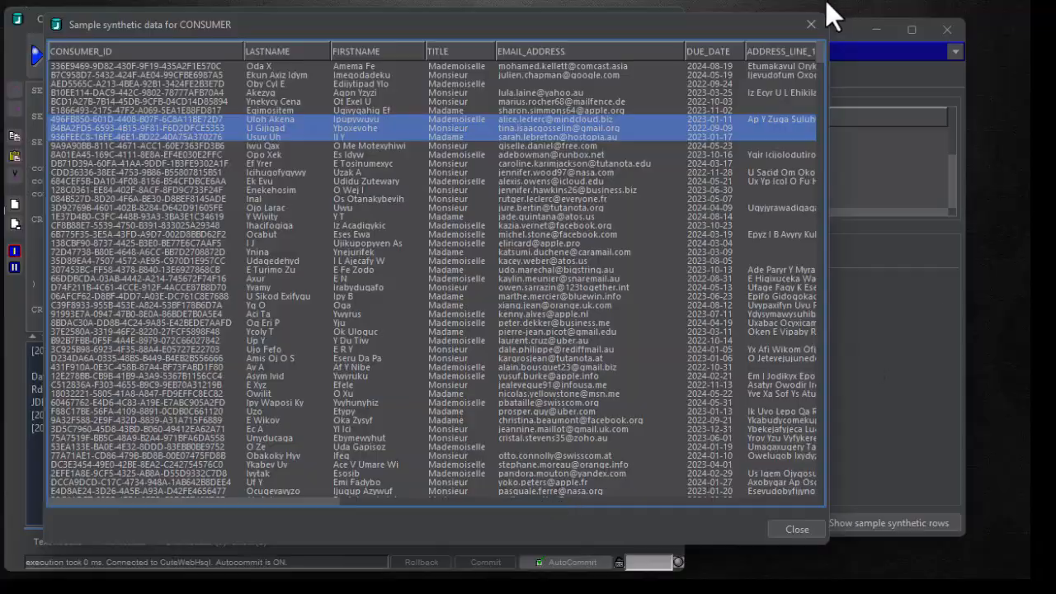
left_click_drag(820, 66, 846, 528)
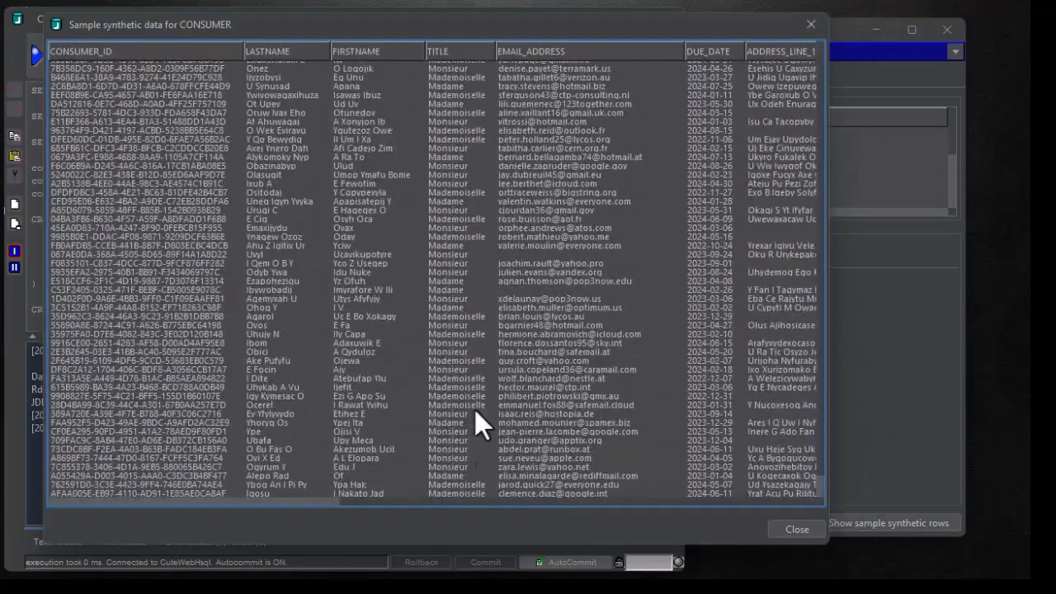
left_click_drag(326, 505, 887, 553)
left_click_drag(715, 95, 702, 334)
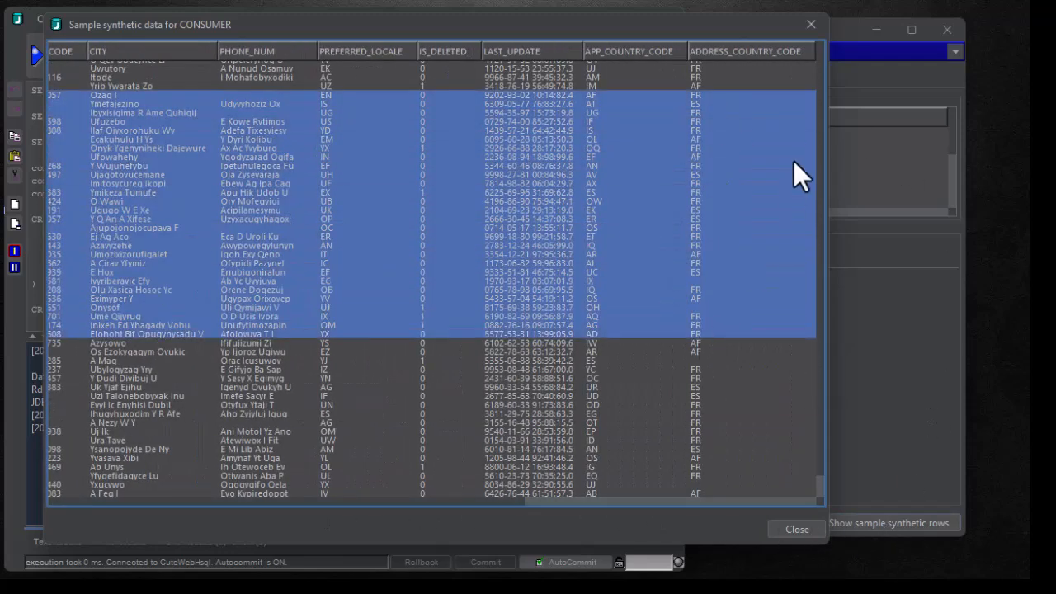
left_click(812, 25)
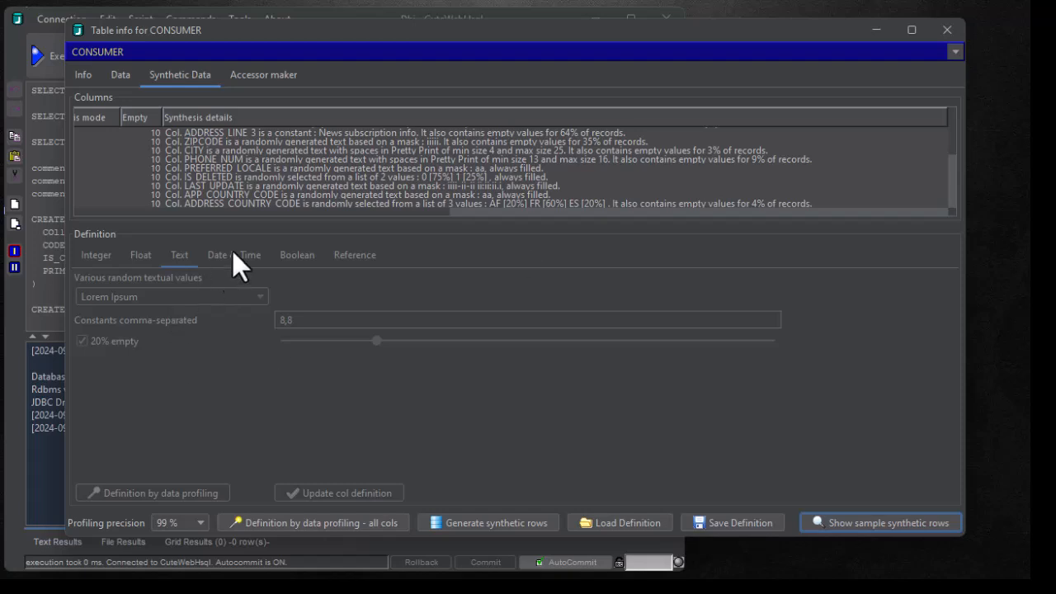
Set the LASTNAME column's text rule to Set of Constants : Last names and update its column definition
left_click(277, 211)
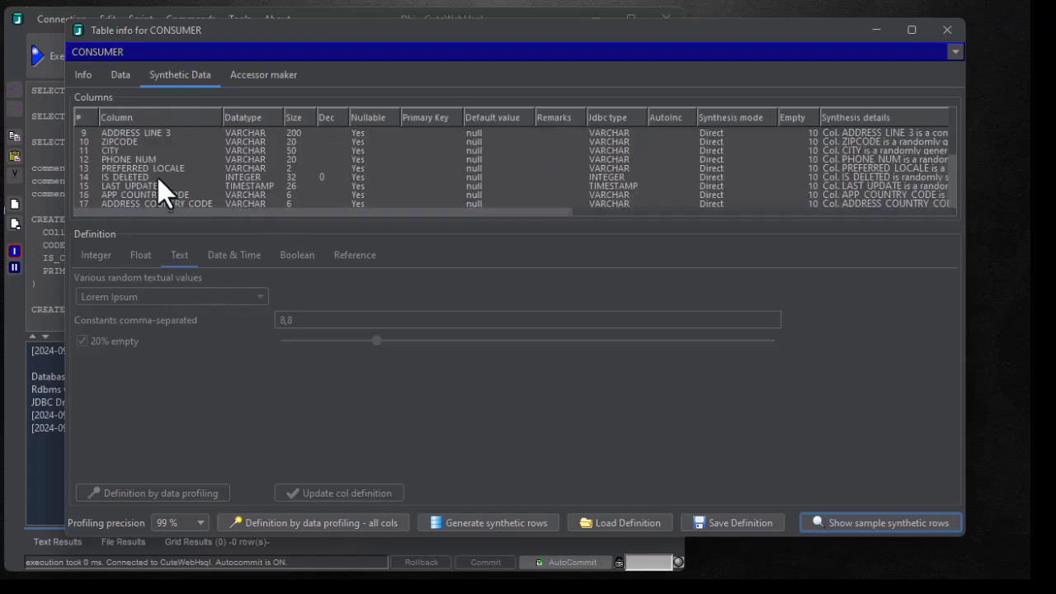
scroll(162, 189, "up", 3)
left_click(152, 141)
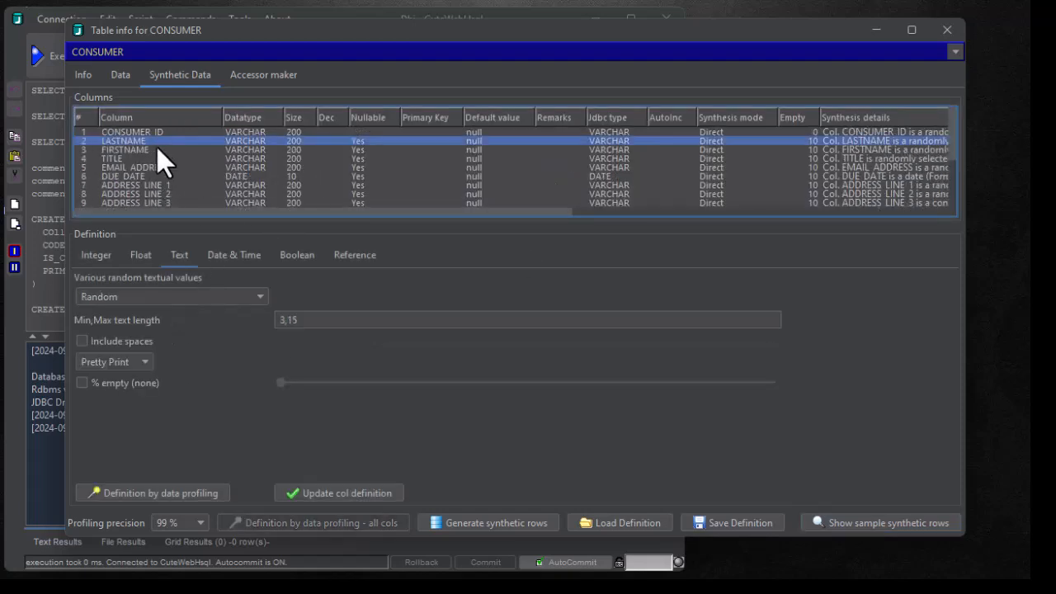
left_click(105, 297)
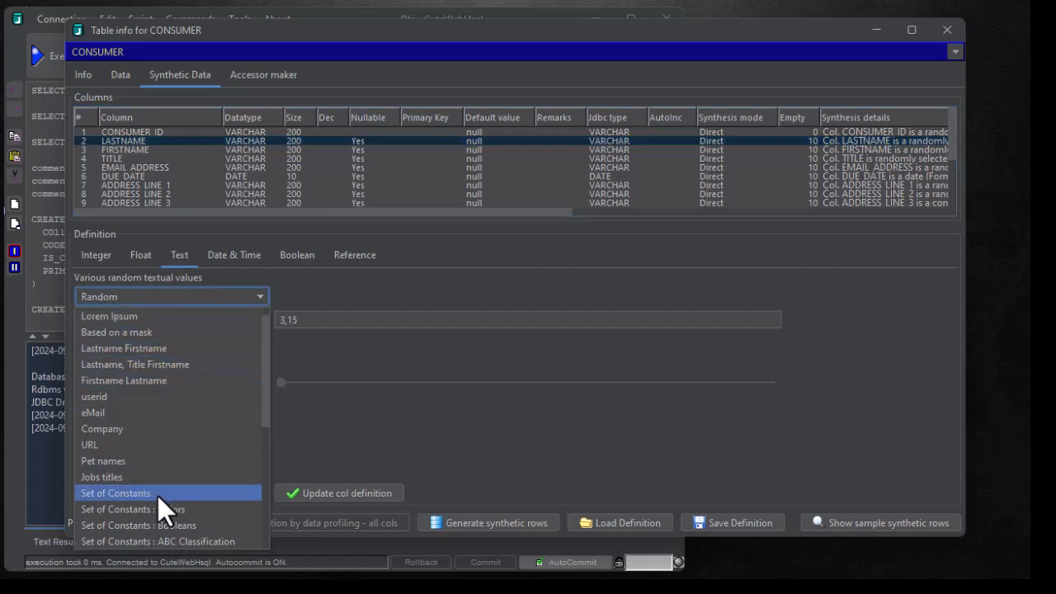
scroll(165, 478, "down", 4)
left_click(199, 380)
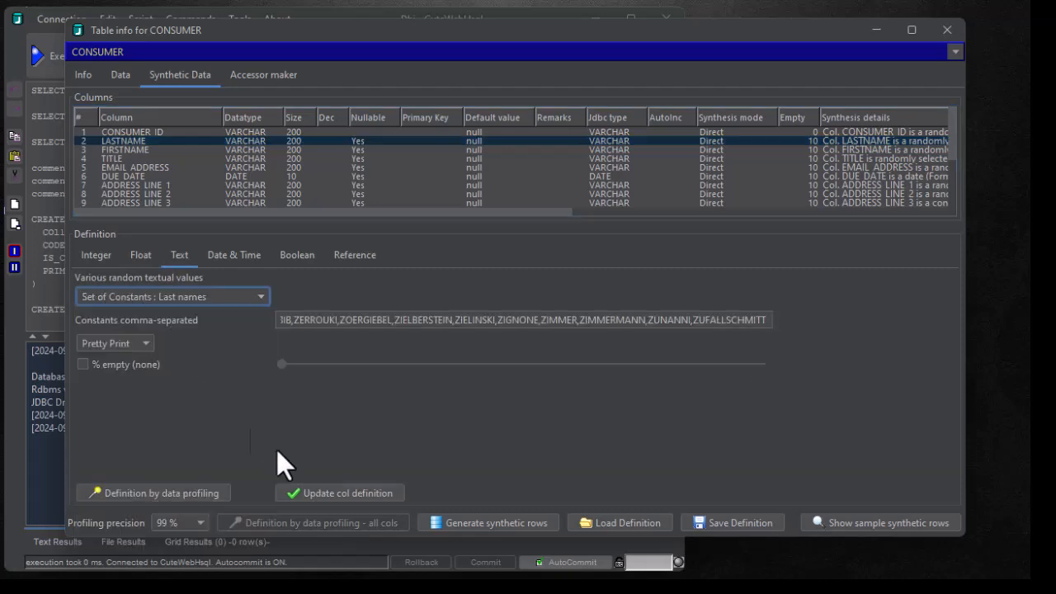
left_click(352, 490)
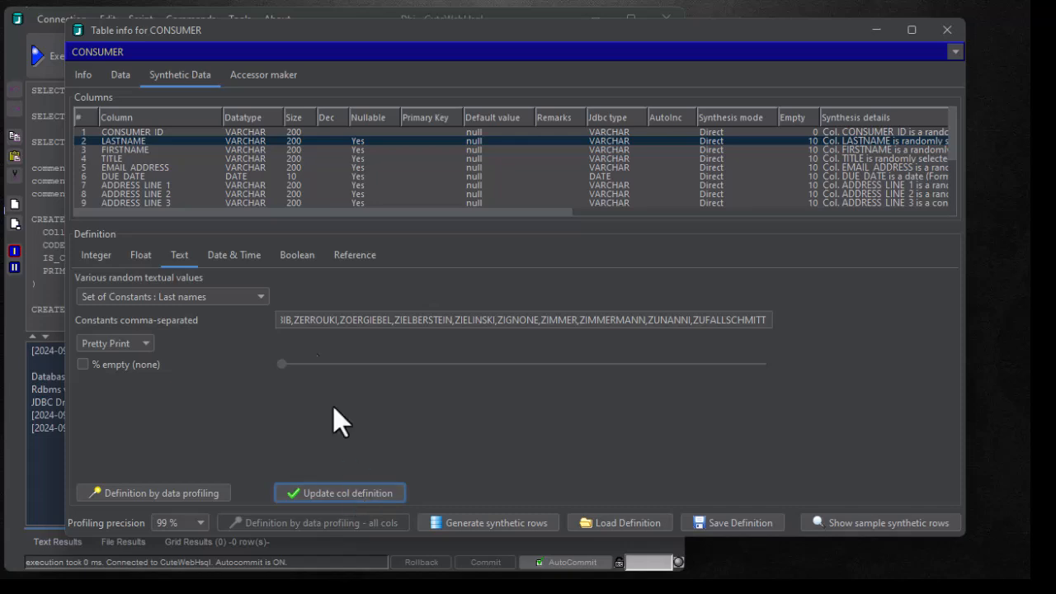
Set the FIRSTNAME column's text rule to Set of Constants : First names and update its column definition
left_click(135, 151)
left_click(146, 295)
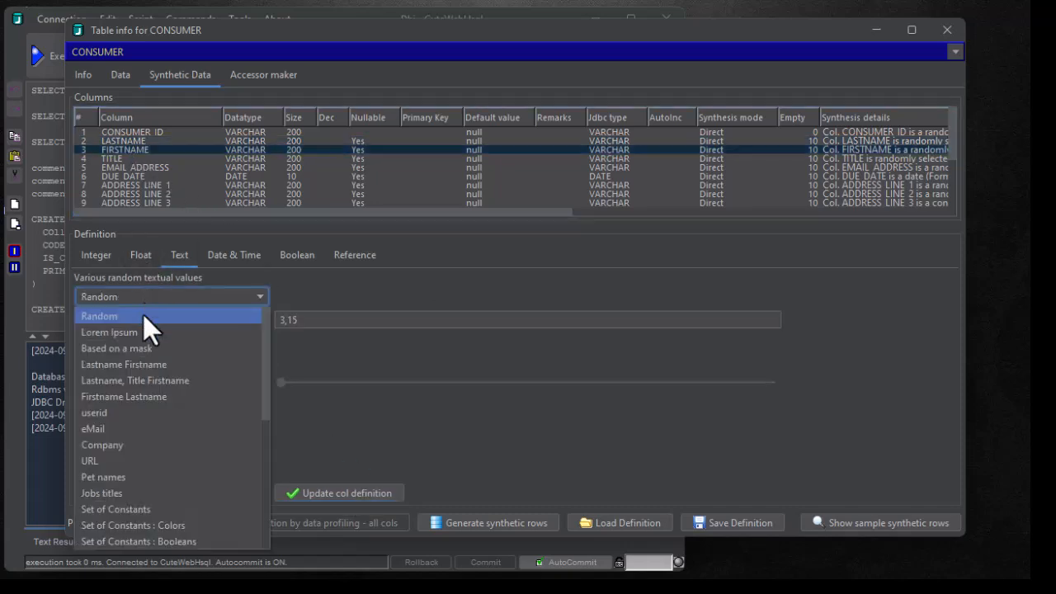
scroll(156, 443, "down", 4)
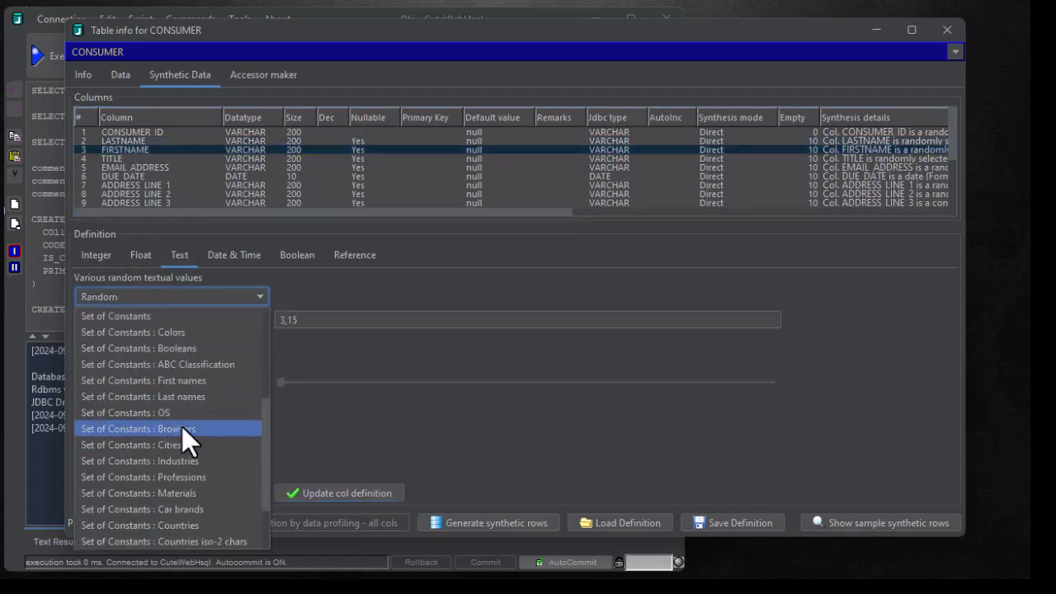
left_click(195, 377)
left_click(342, 487)
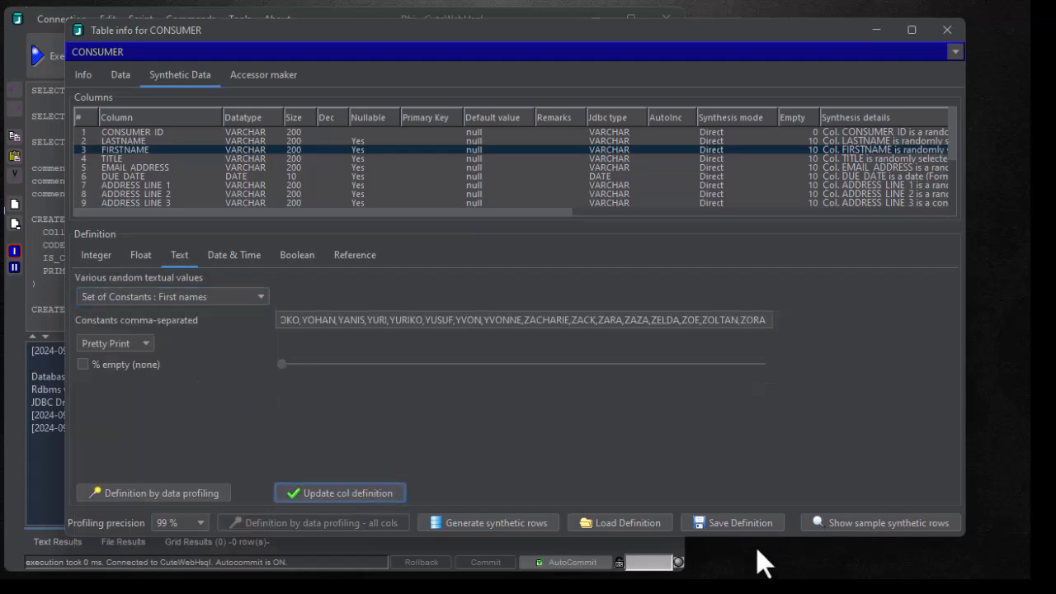
Show sample synthetic rows for CONSUMER, examine the last names, first names and country codes of the final rows, and close the sample
left_click(879, 523)
left_click_drag(381, 129, 354, 388)
left_click_drag(277, 495, 340, 495)
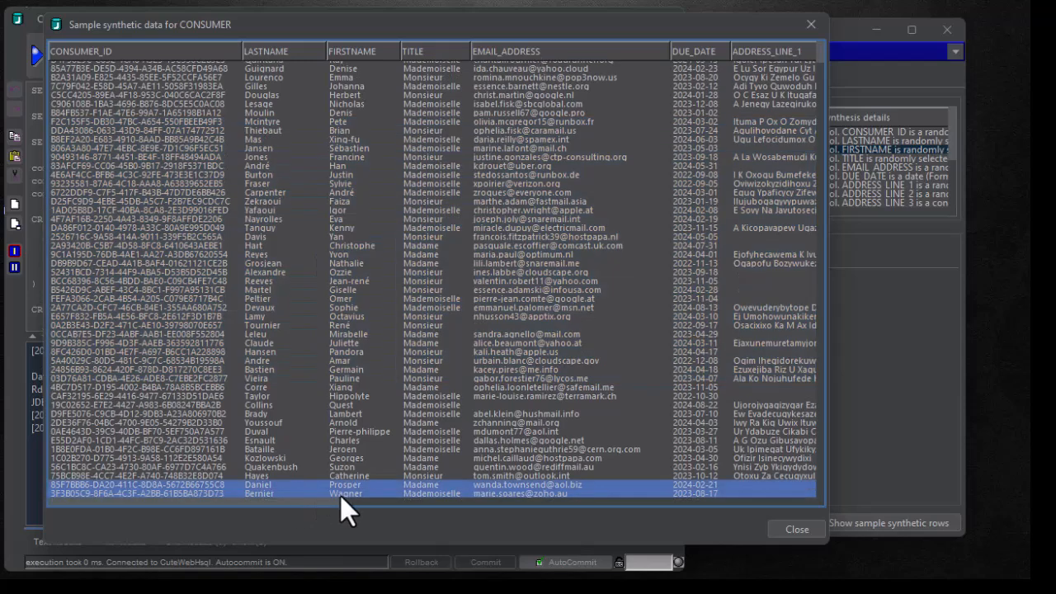
left_click_drag(254, 498, 738, 507)
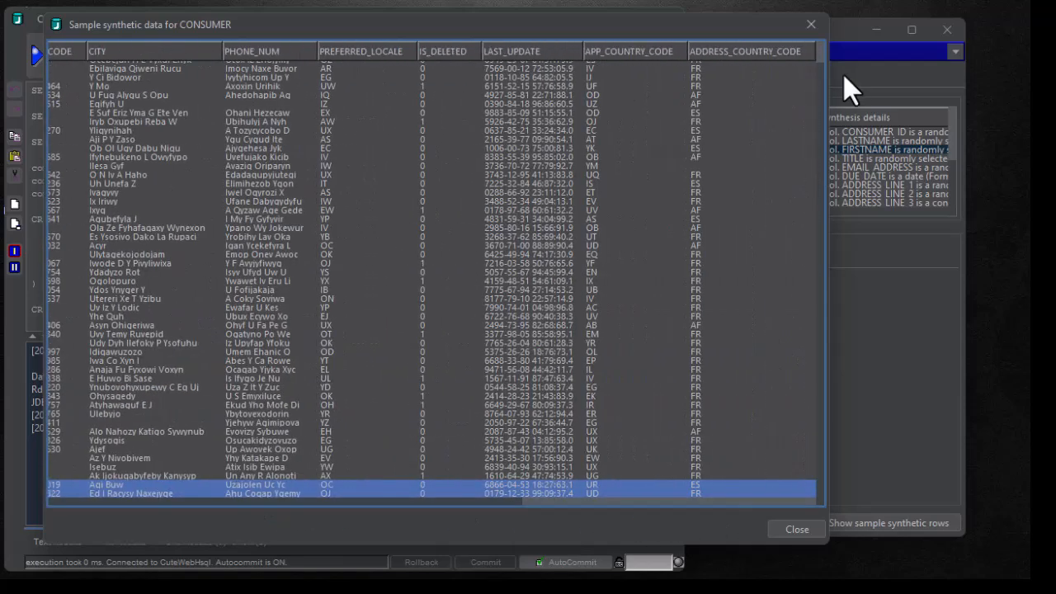
left_click(811, 25)
Try a profiling precision of 100 % and set it to 90 %
left_click(168, 521)
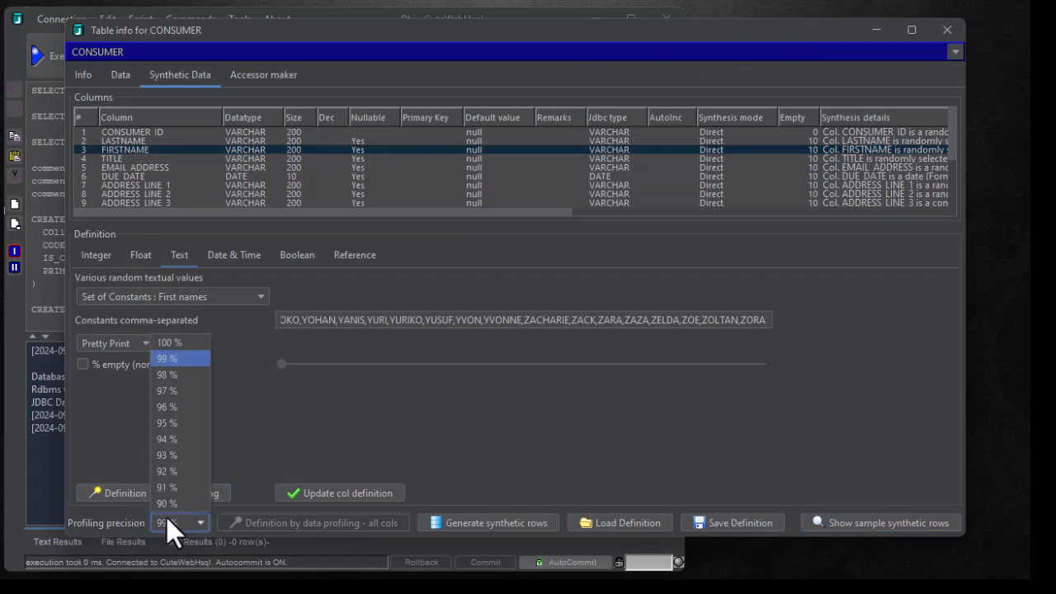
left_click(178, 347)
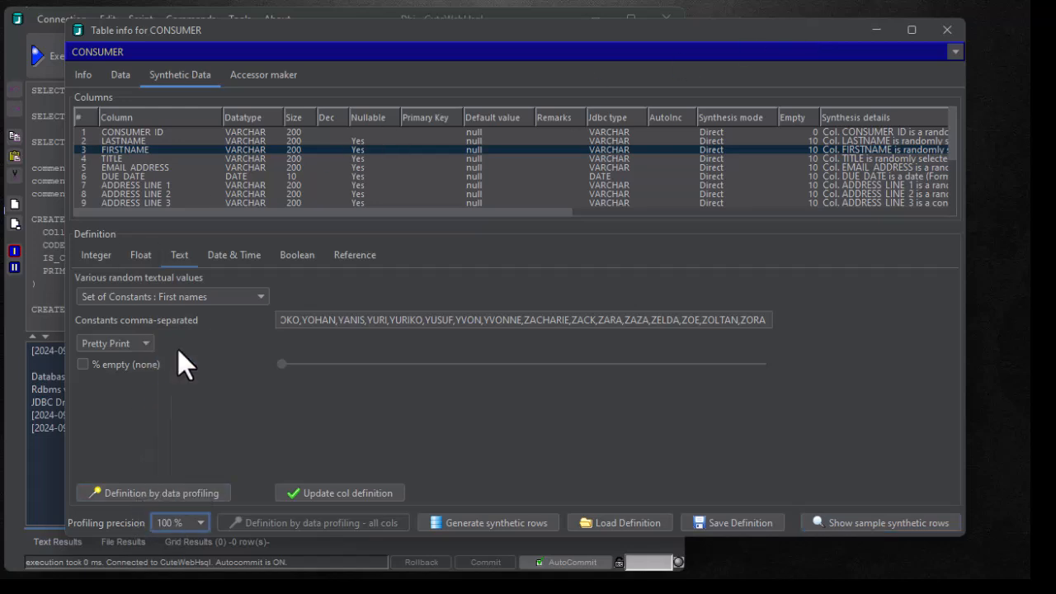
left_click(157, 518)
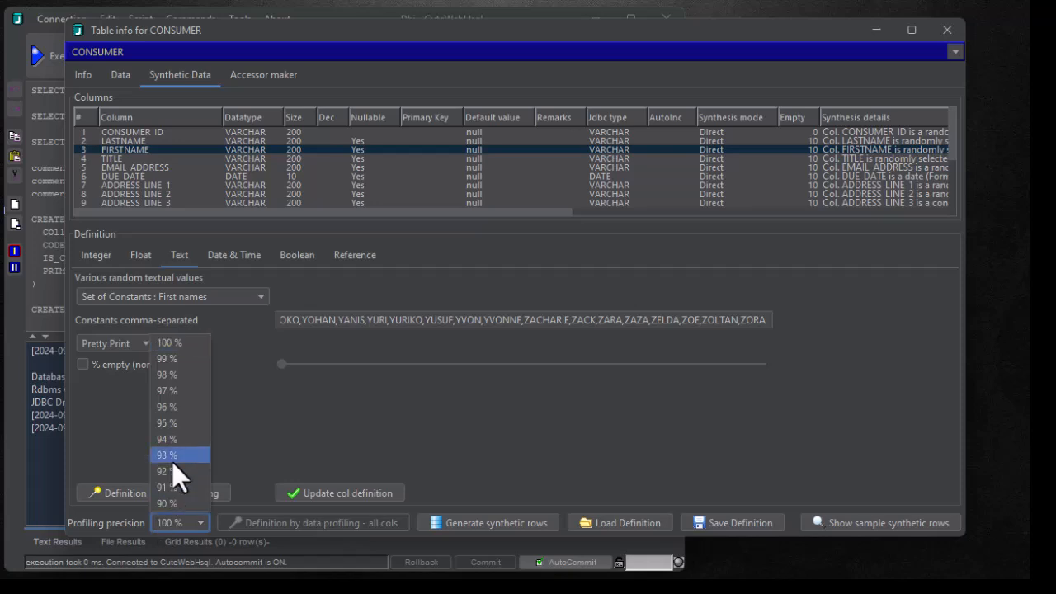
left_click(167, 500)
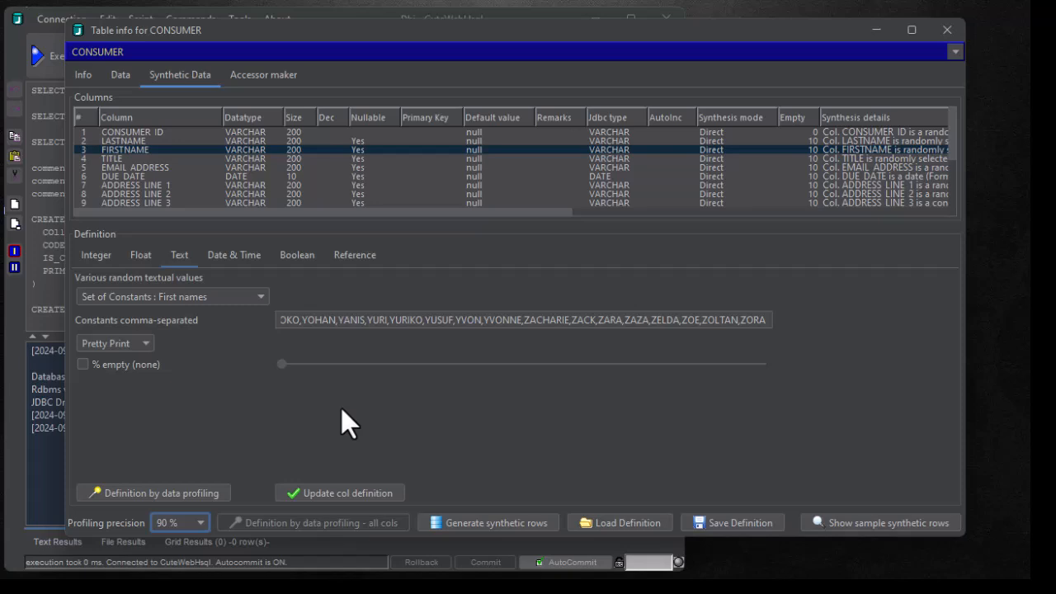
Generate 5000 synthetic CONSUMER rows directly in the database, executed using the other connection CuteWebHsql
left_click(476, 522)
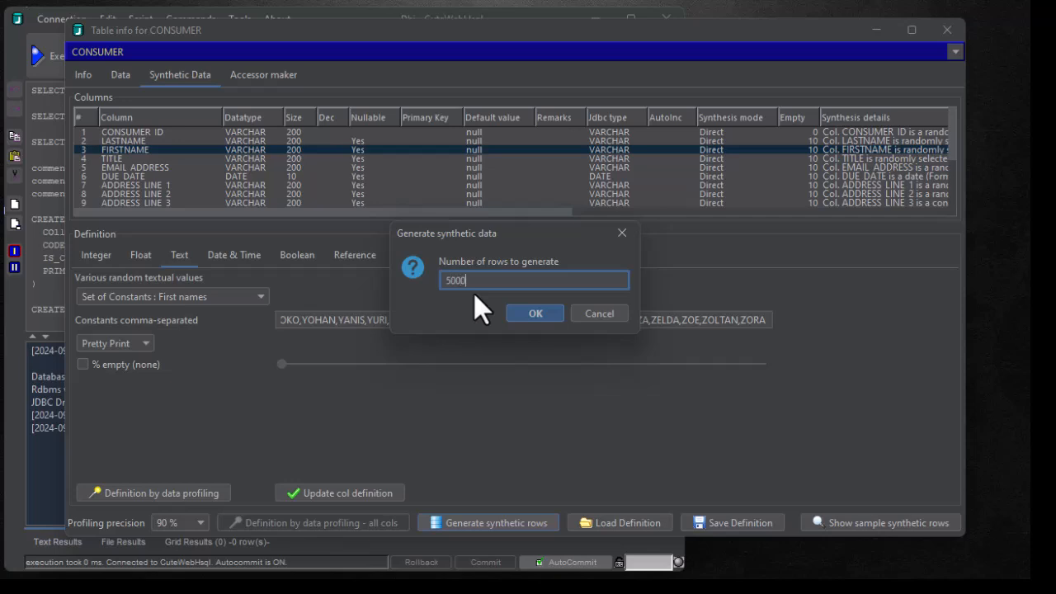
key("Return")
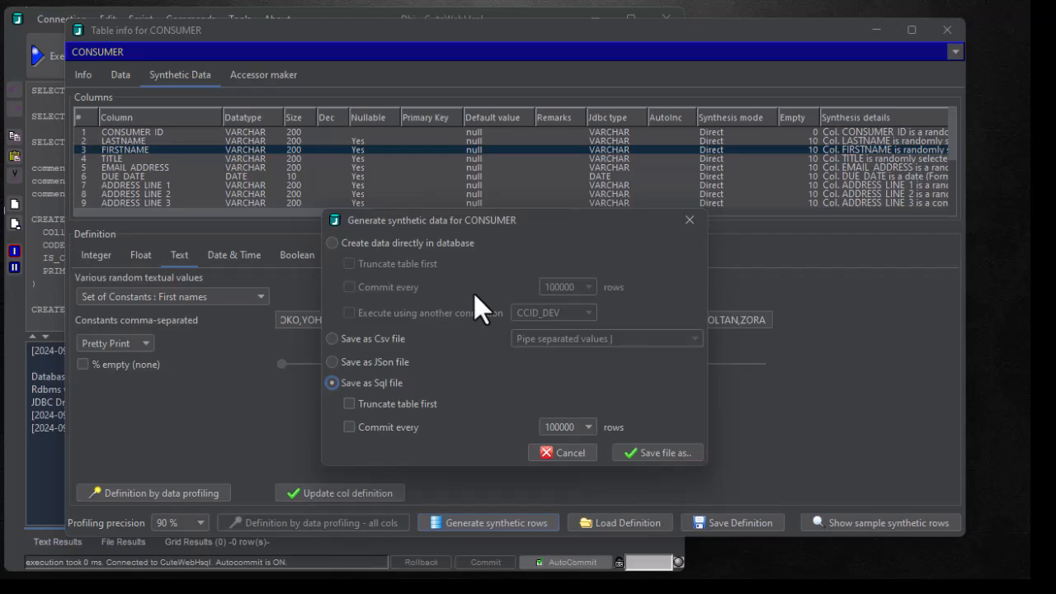
left_click(413, 242)
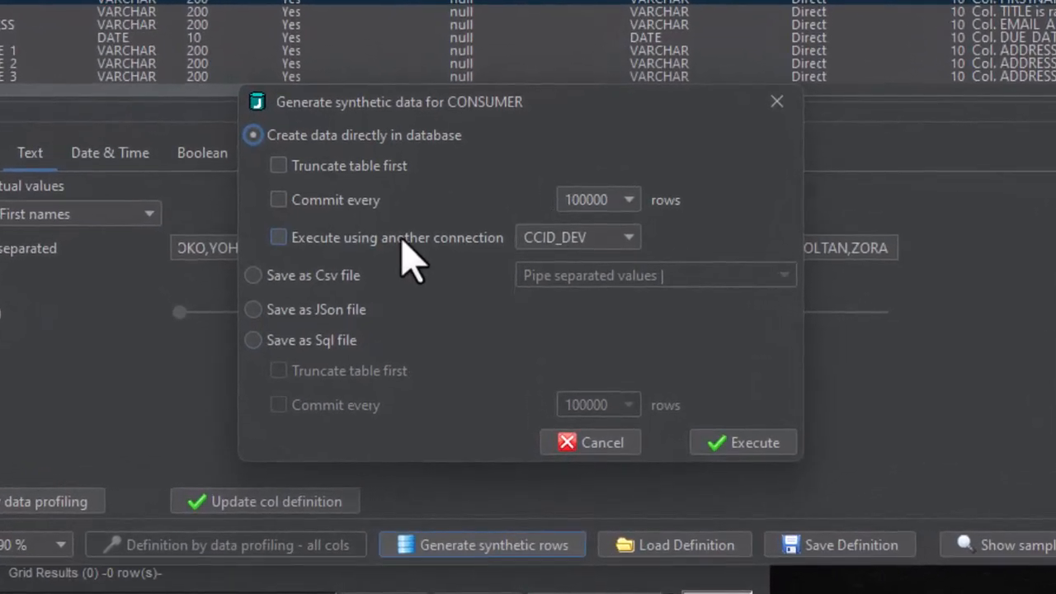
left_click(403, 238)
left_click(577, 237)
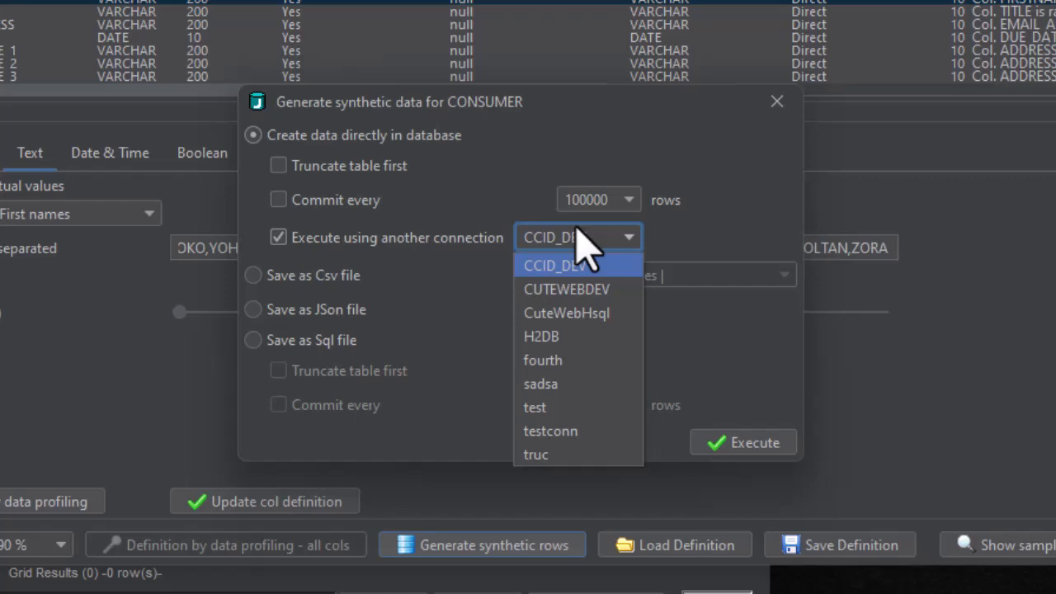
left_click(578, 312)
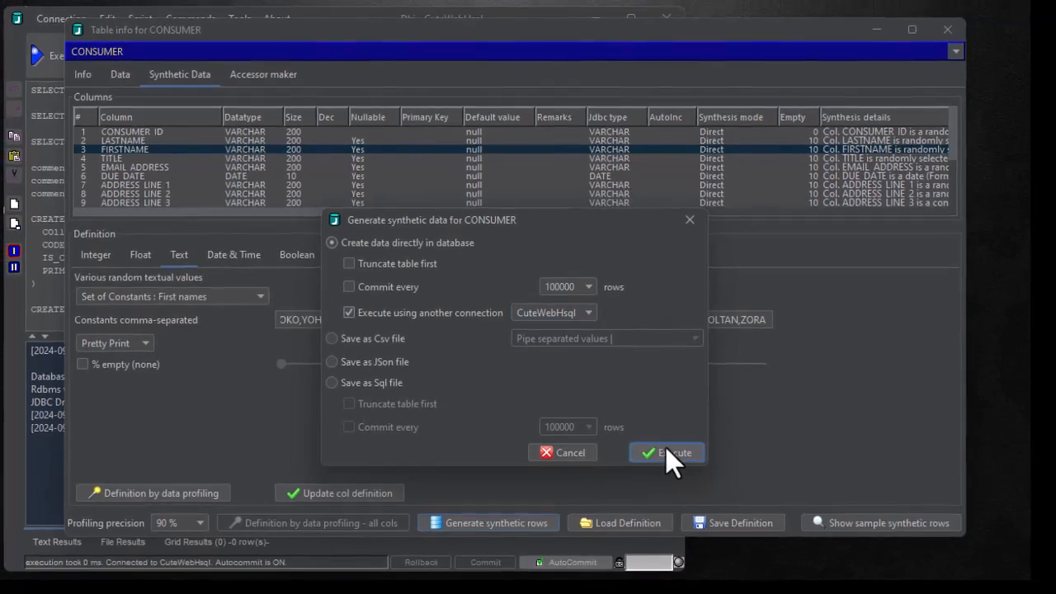
left_click(685, 450)
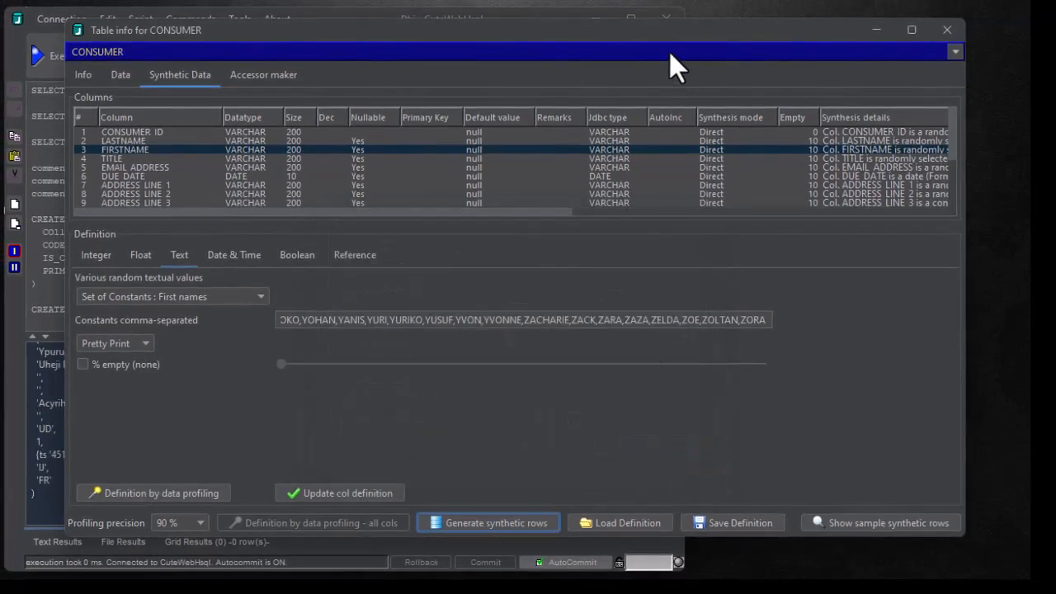
Examine the synthesis details of the CONSUMER columns and select the first seven columns, CONSUMER_ID to ADDRESS_LINE_1
left_click_drag(675, 31, 636, 41)
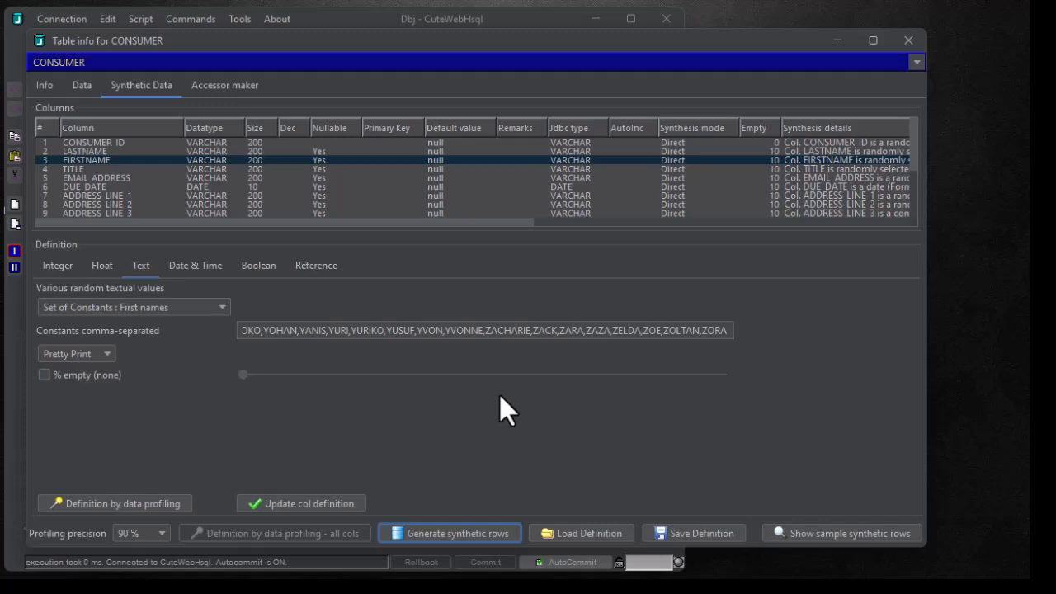
left_click_drag(197, 221, 497, 260)
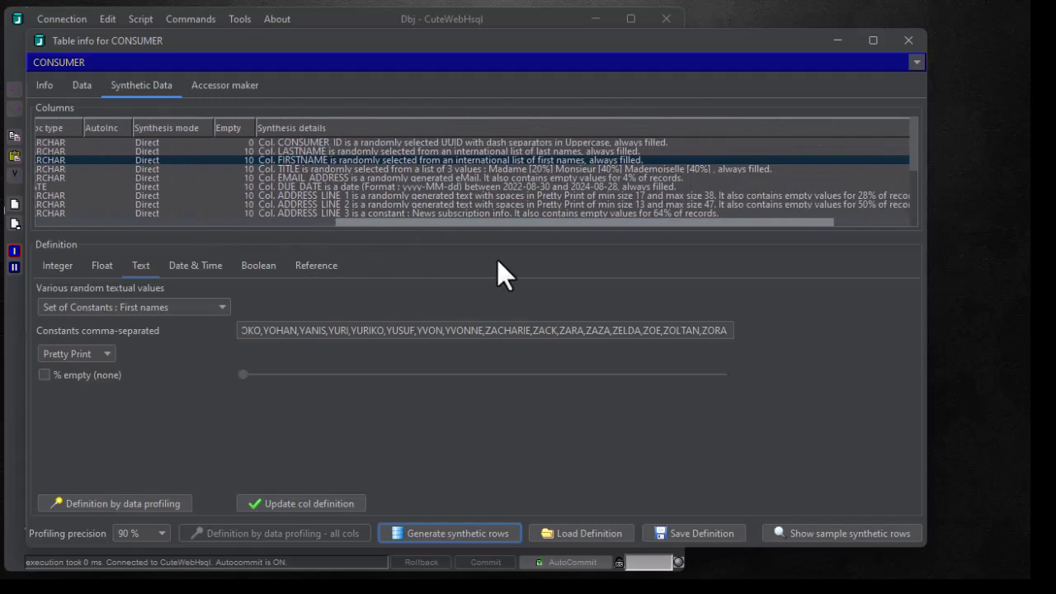
left_click_drag(497, 260, 100, 189)
left_click_drag(101, 142, 105, 195)
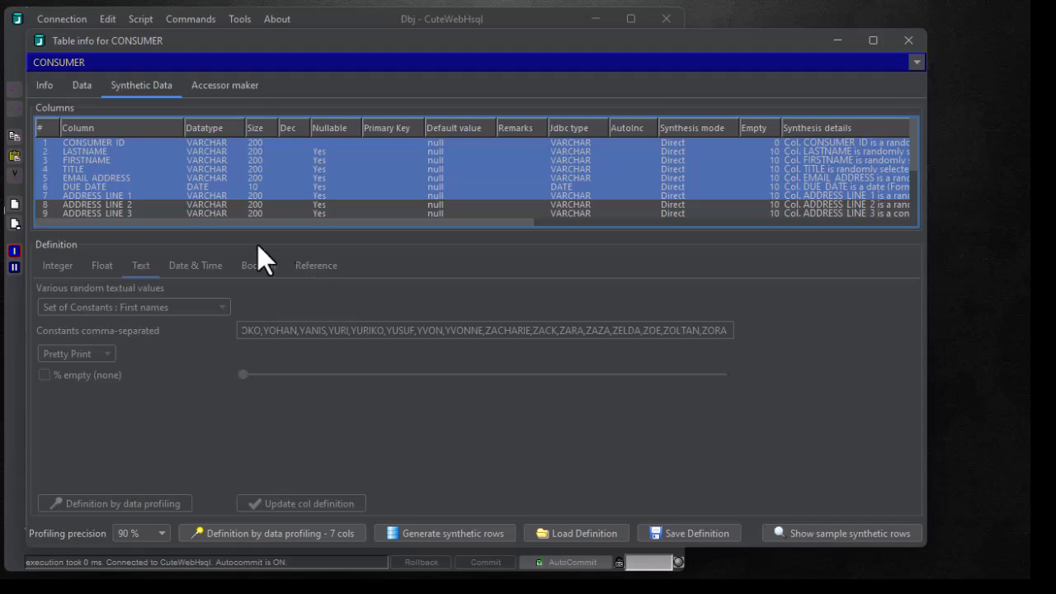
Try a file-based reference for CONSUMER_ID, with headers and pipe separated values
left_click(131, 145)
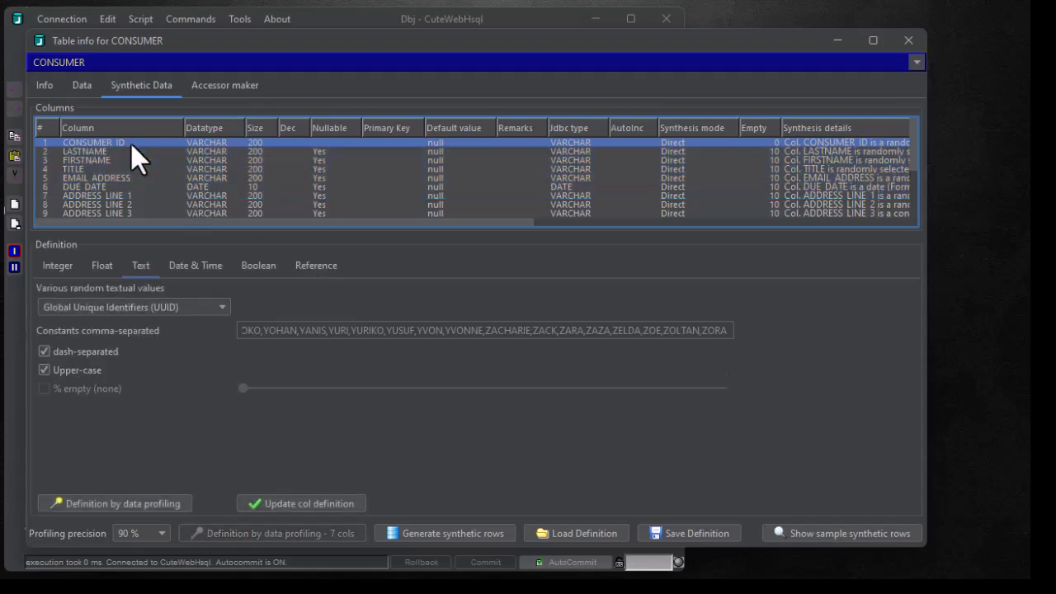
left_click(310, 268)
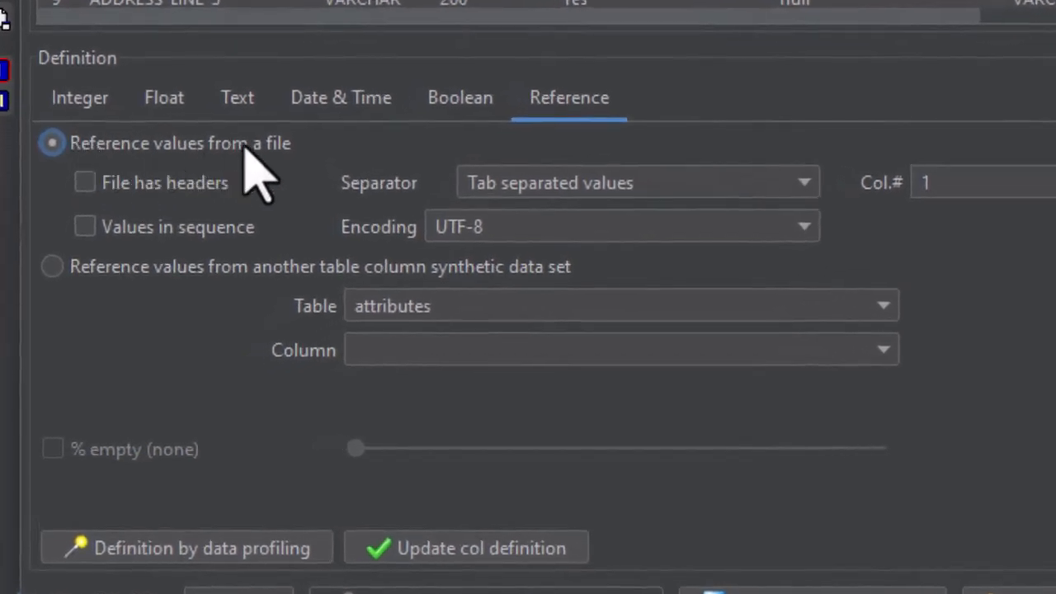
left_click(92, 183)
left_click(618, 183)
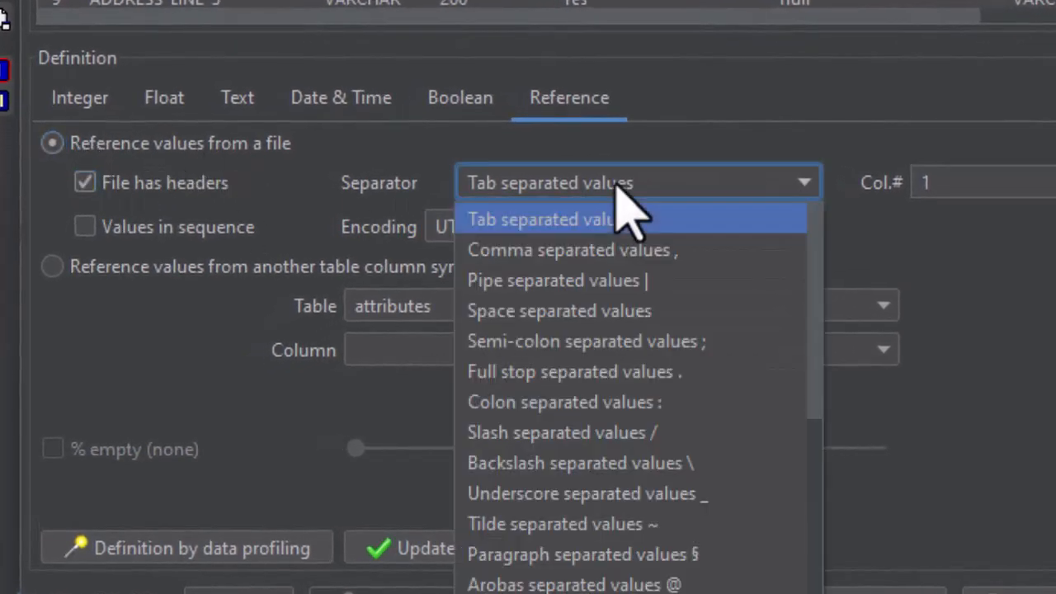
left_click(612, 275)
left_click(1046, 192)
left_click(543, 156)
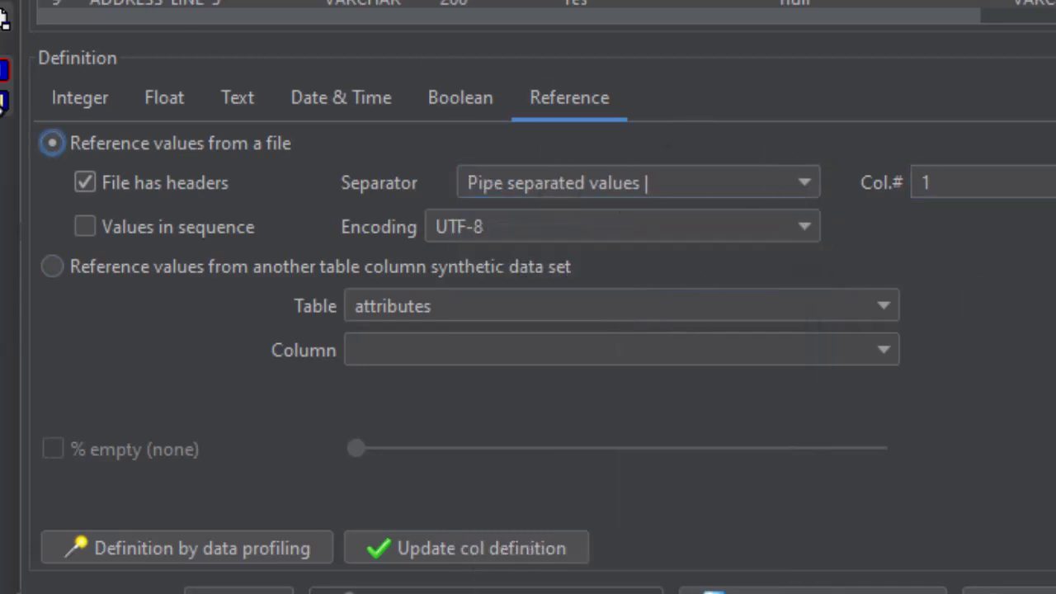
Try referencing the CONSUMER_ID column of COPY_CONSUMER's synthetic data set, and close the table info without updating the column definition
left_click(84, 274)
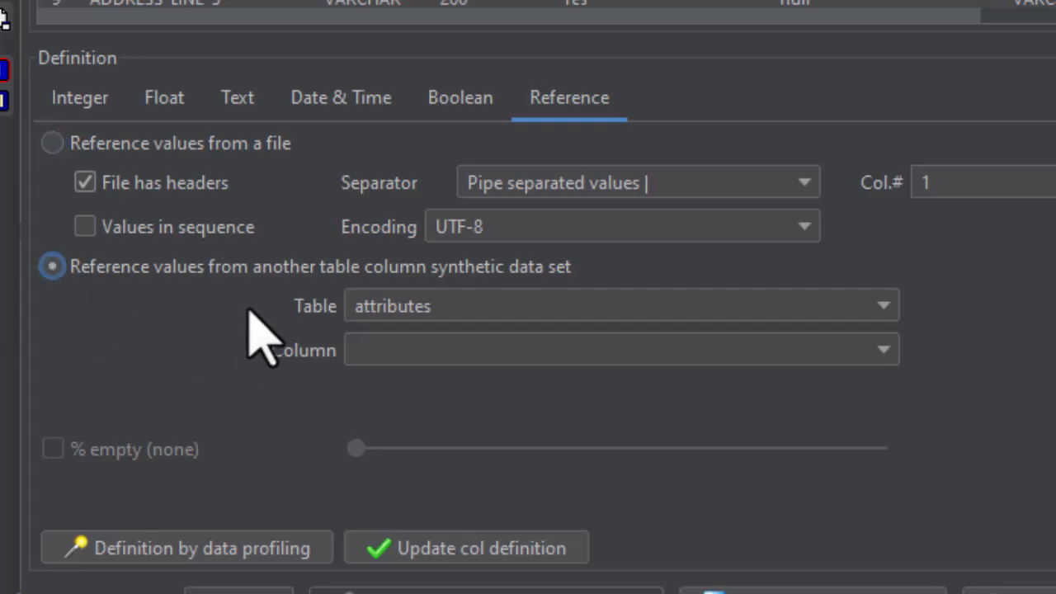
left_click(483, 312)
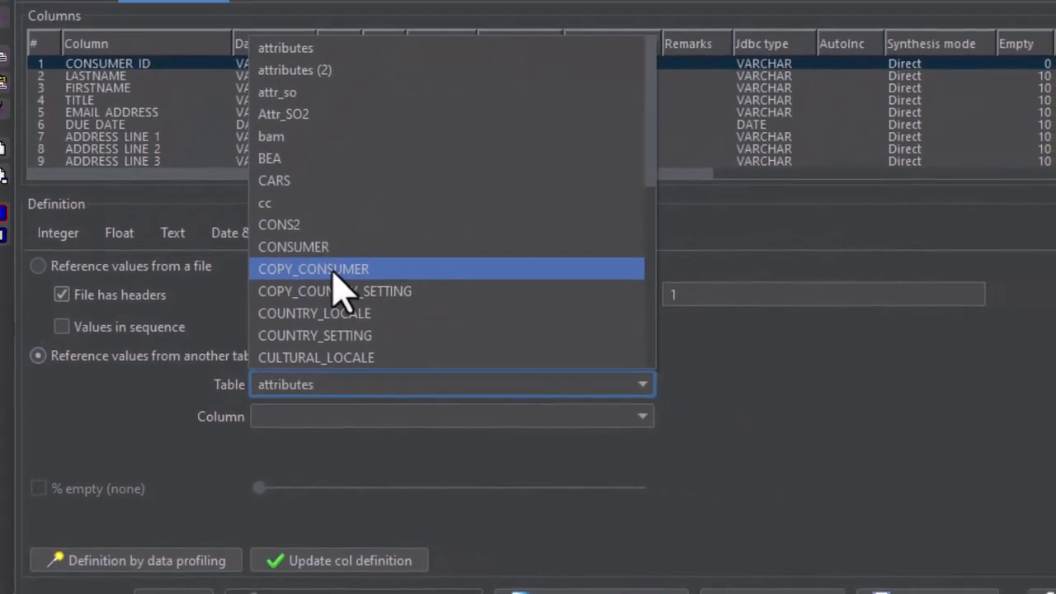
left_click(353, 228)
left_click(355, 429)
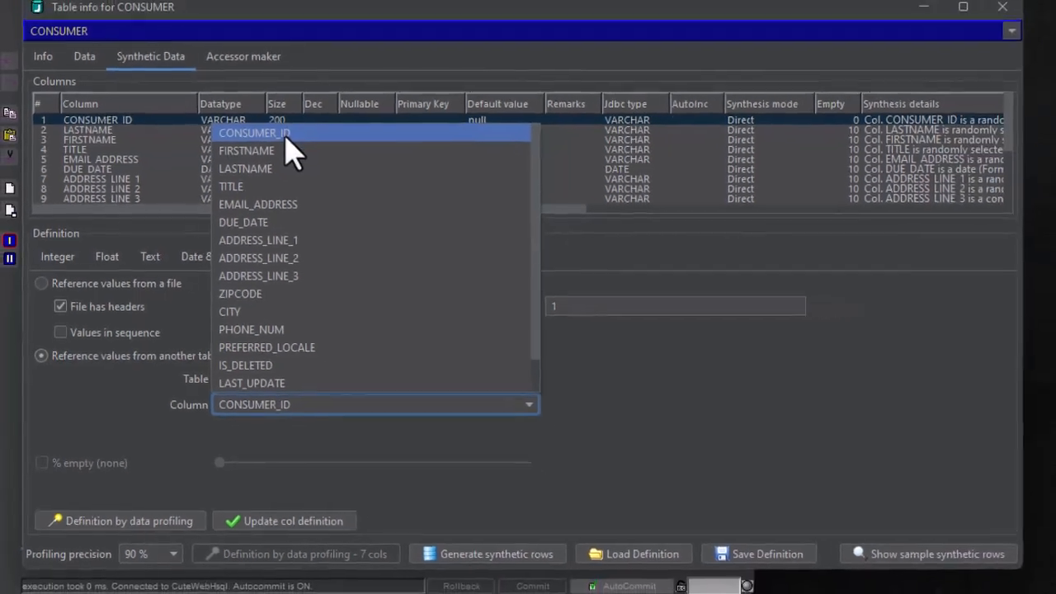
left_click(288, 137)
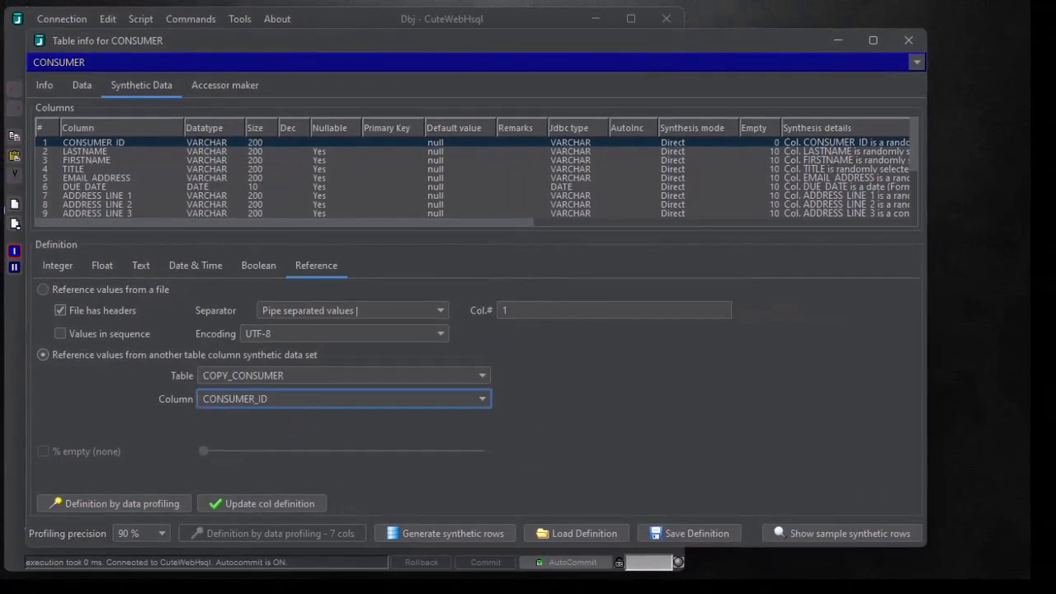
left_click(910, 40)
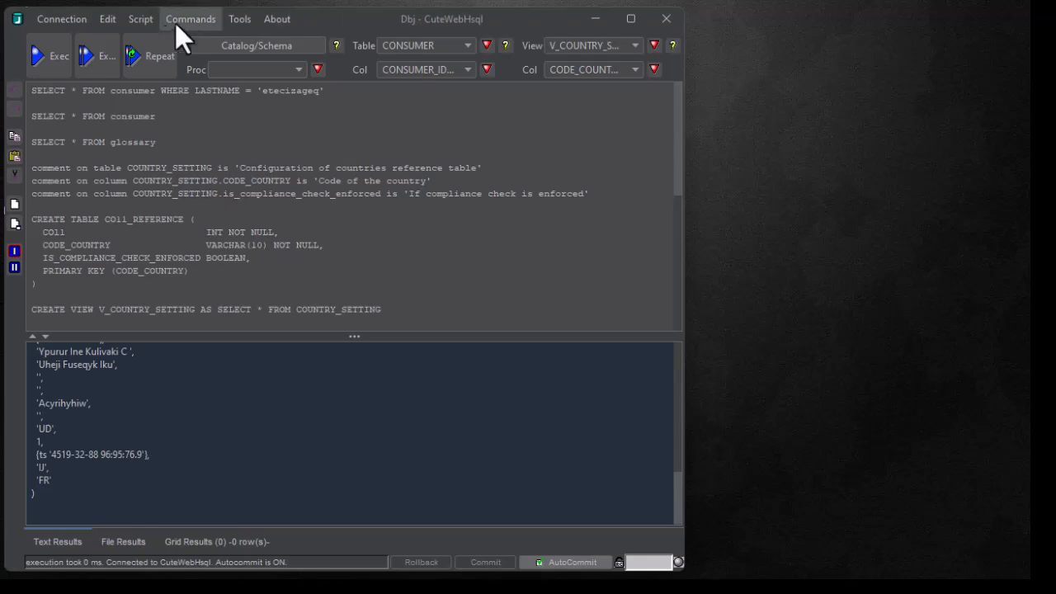
In the Synthetic Data Manager, add CONSUMER, COUNTRY_LOCALE, COUNTRY_SETTING and CULTURAL_LOCALE to the scope with 5000 rows each
left_click(246, 21)
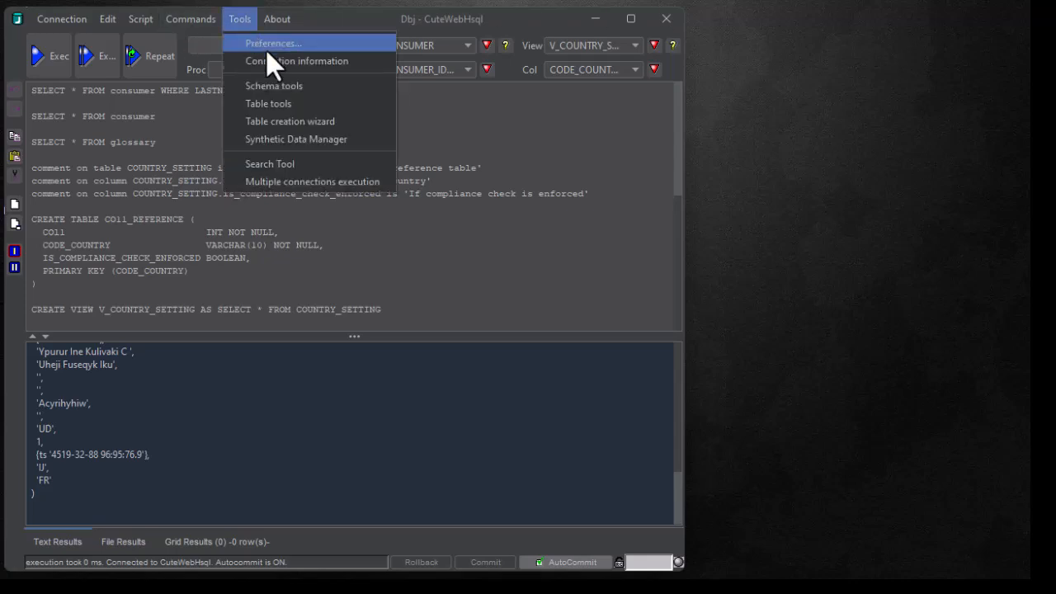
left_click(291, 137)
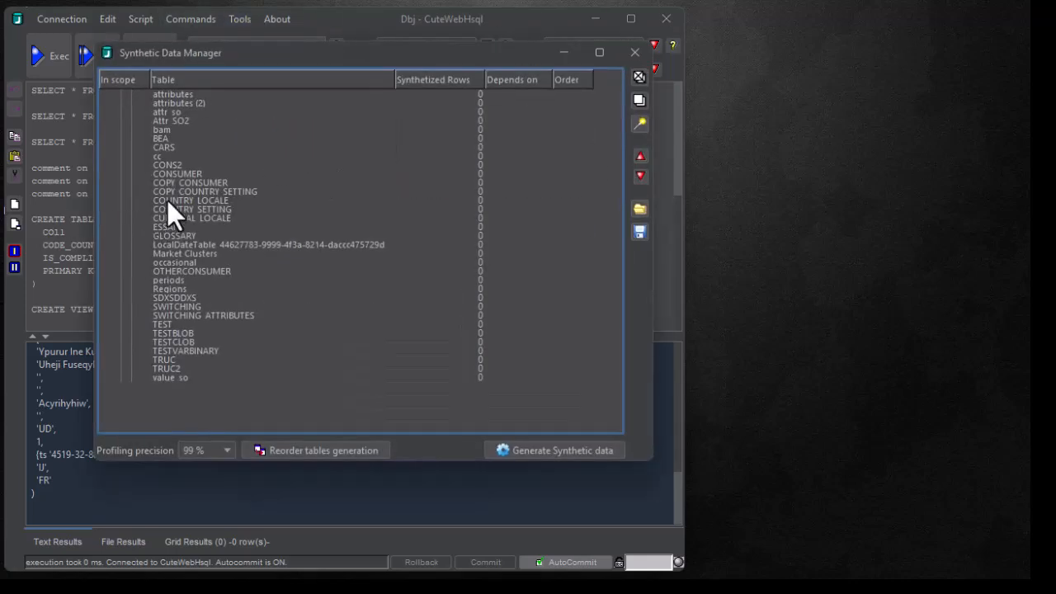
left_click(183, 174)
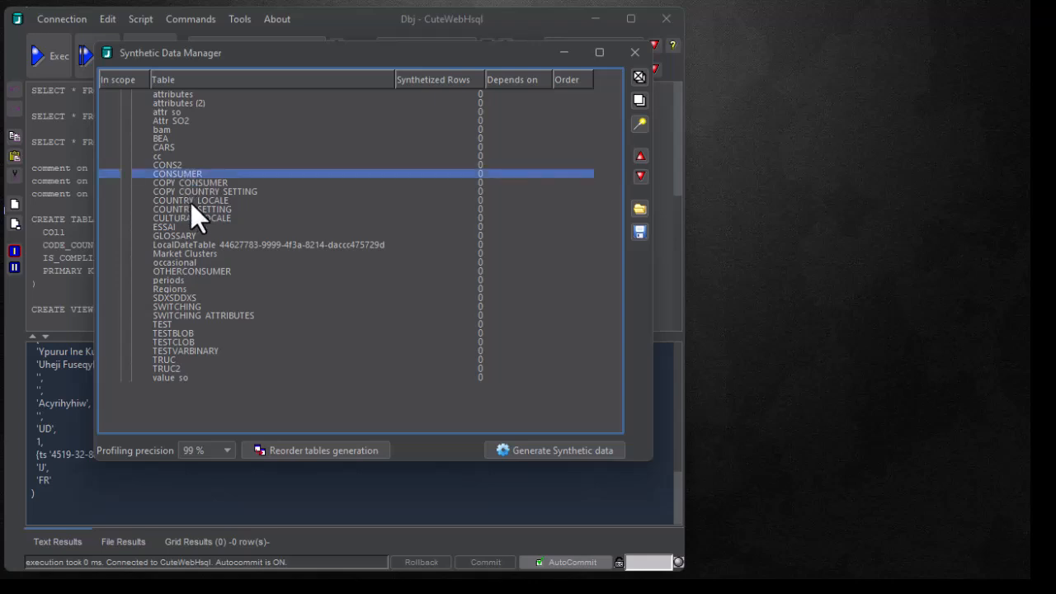
left_click(193, 200, "ctrl")
left_click(192, 208, "ctrl")
left_click(191, 218, "ctrl")
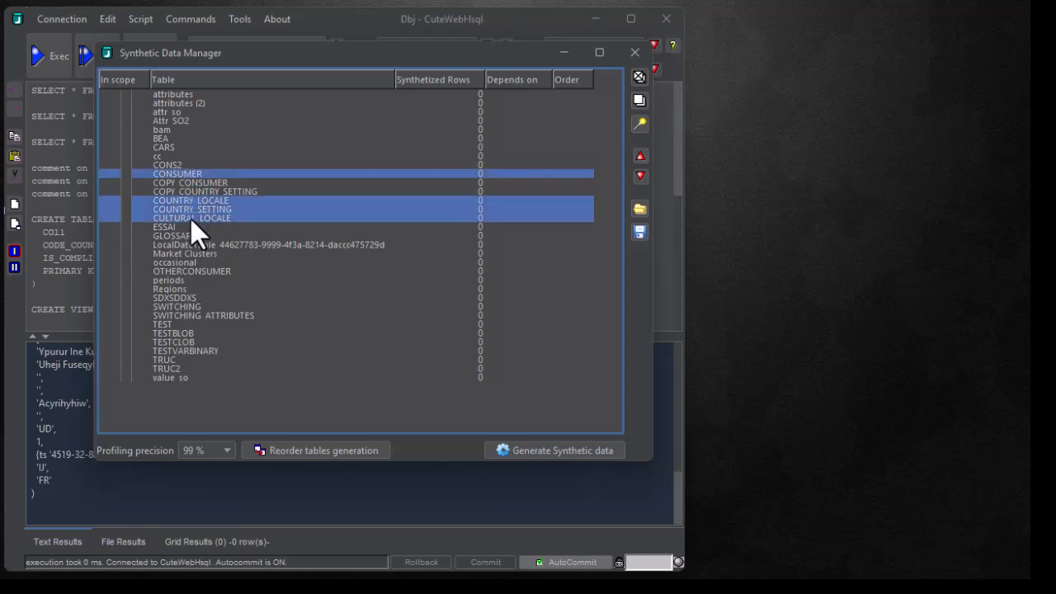
left_click(642, 79)
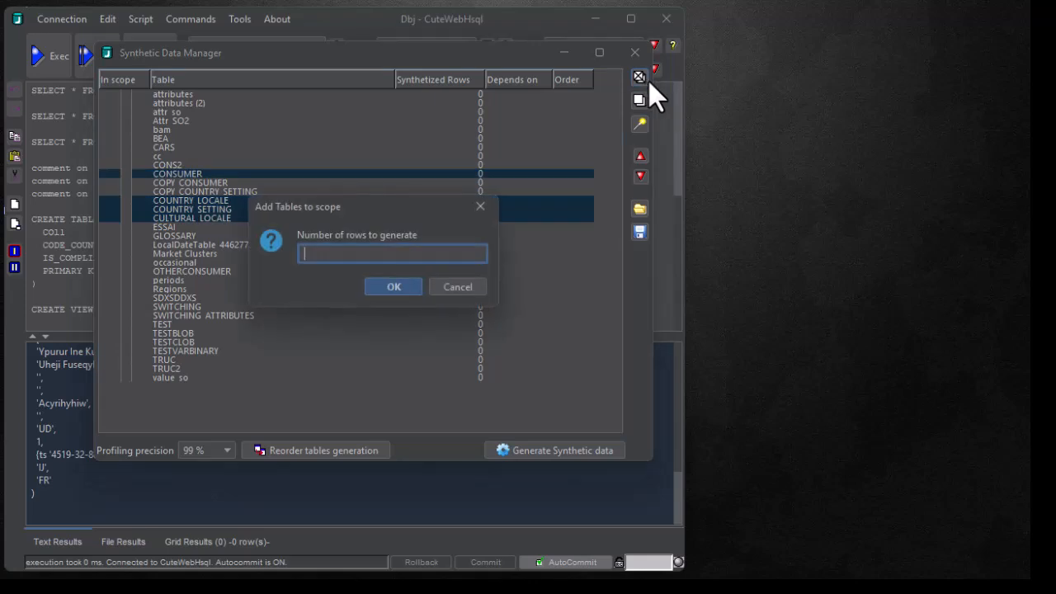
type("5000")
key("Return")
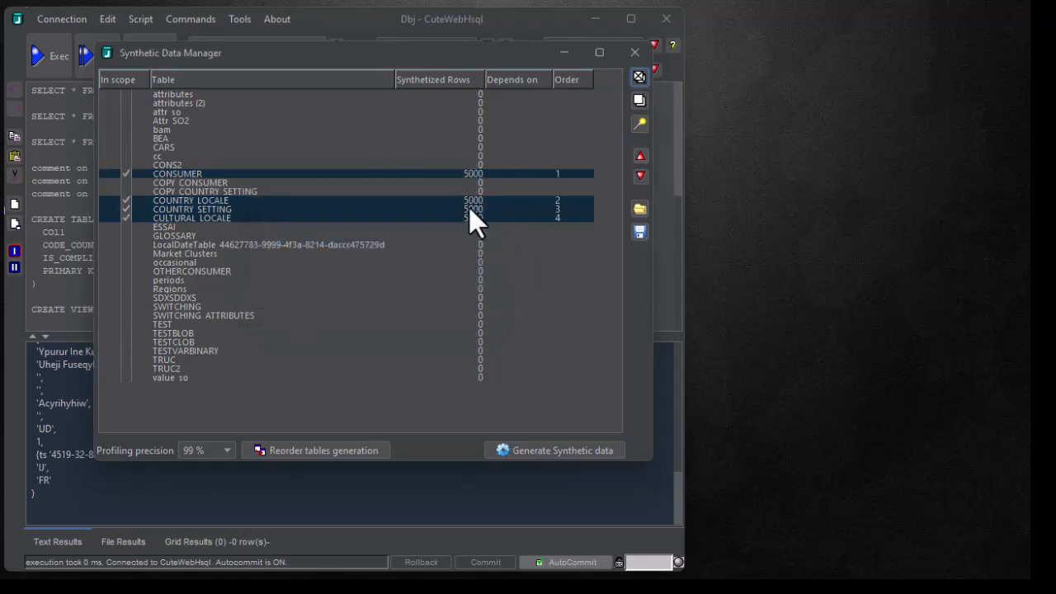
Set the number of rows to generate for COUNTRY_SETTING to 10
double_click(469, 208)
type("10")
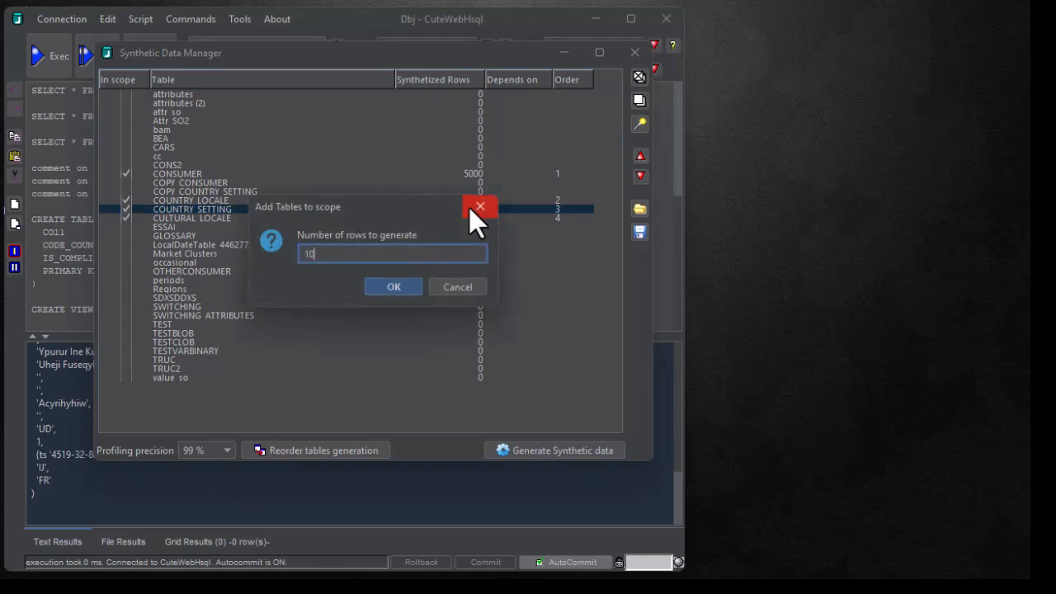
key("Return")
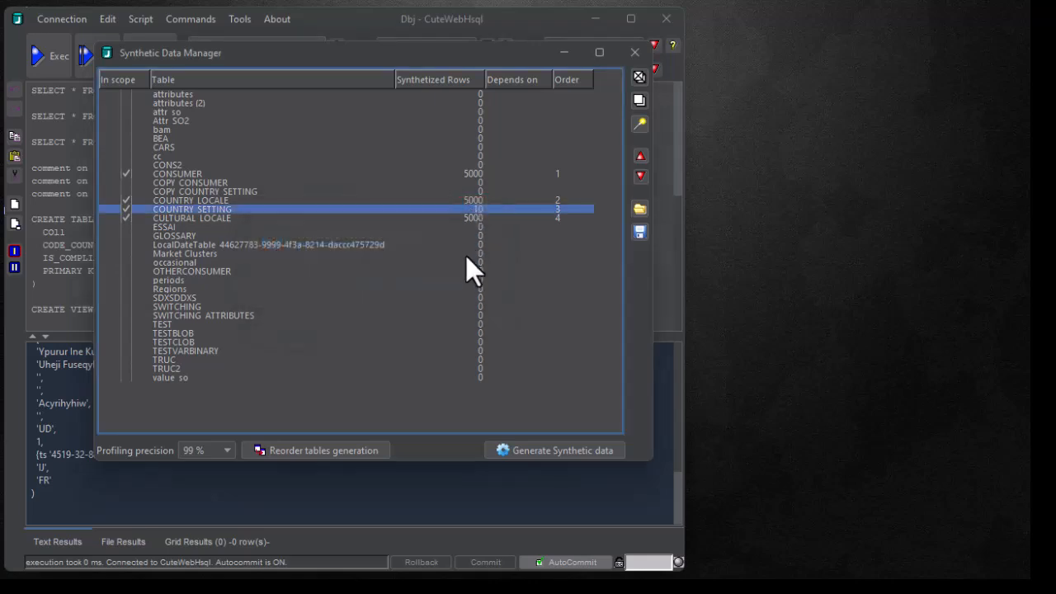
Reorder the tables' generation, check the order of CONSUMER and COUNTRY_SETTING, and close the Synthetic Data Manager
left_click(313, 453)
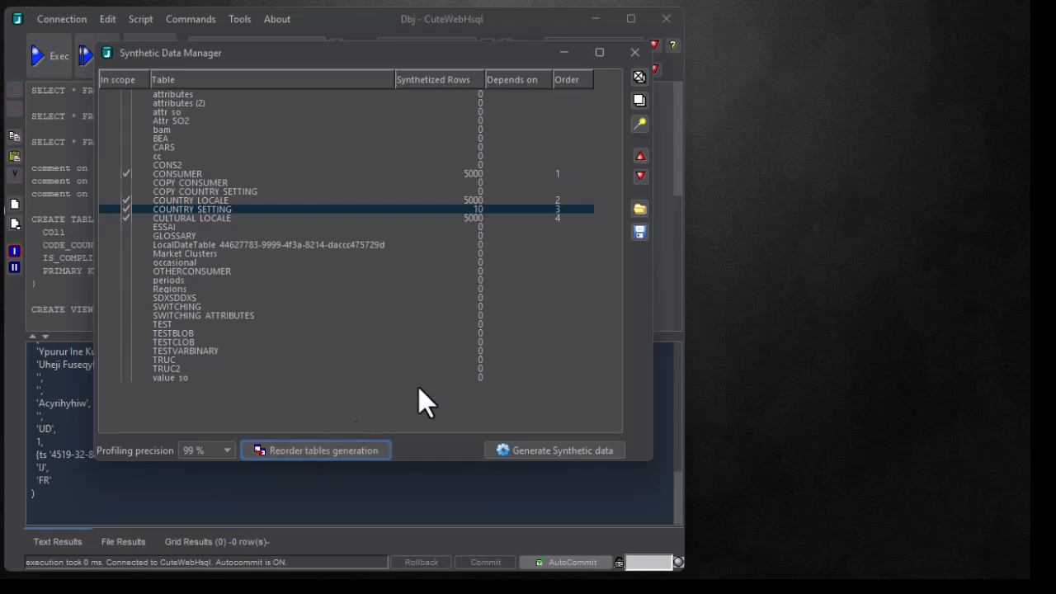
left_click(566, 173)
left_click(560, 208)
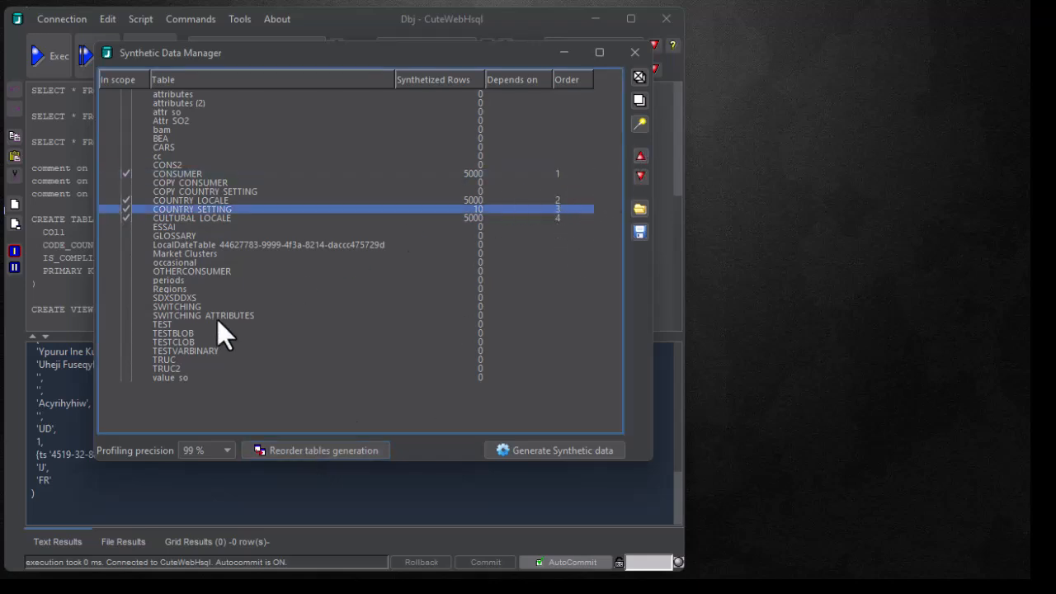
left_click(635, 54)
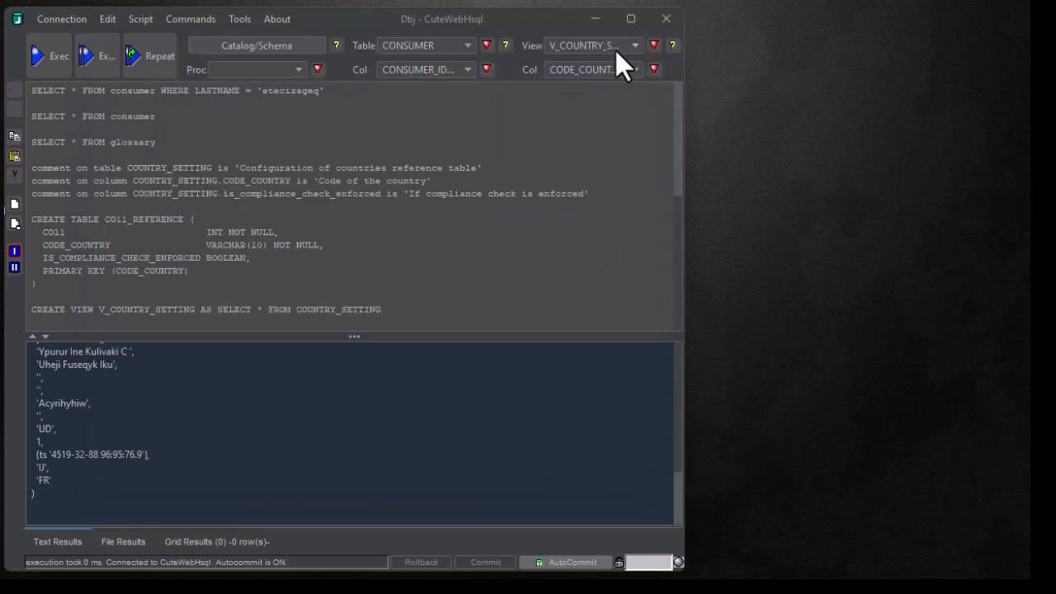
Open Dbj's online help in the web browser, and review the Dbj home page with its download and JDBC driver information
left_click(275, 19)
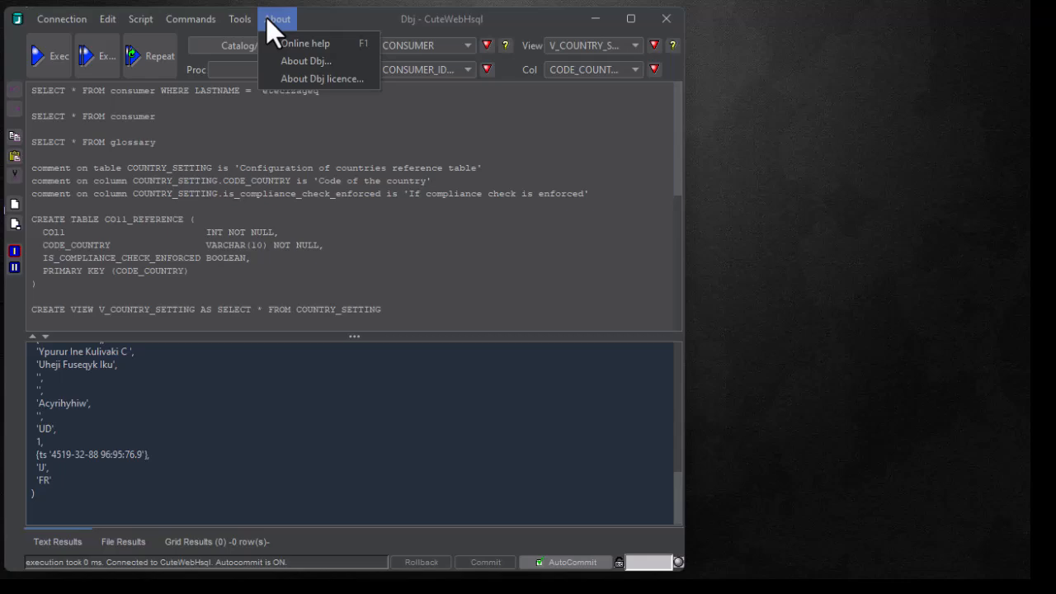
left_click(282, 38)
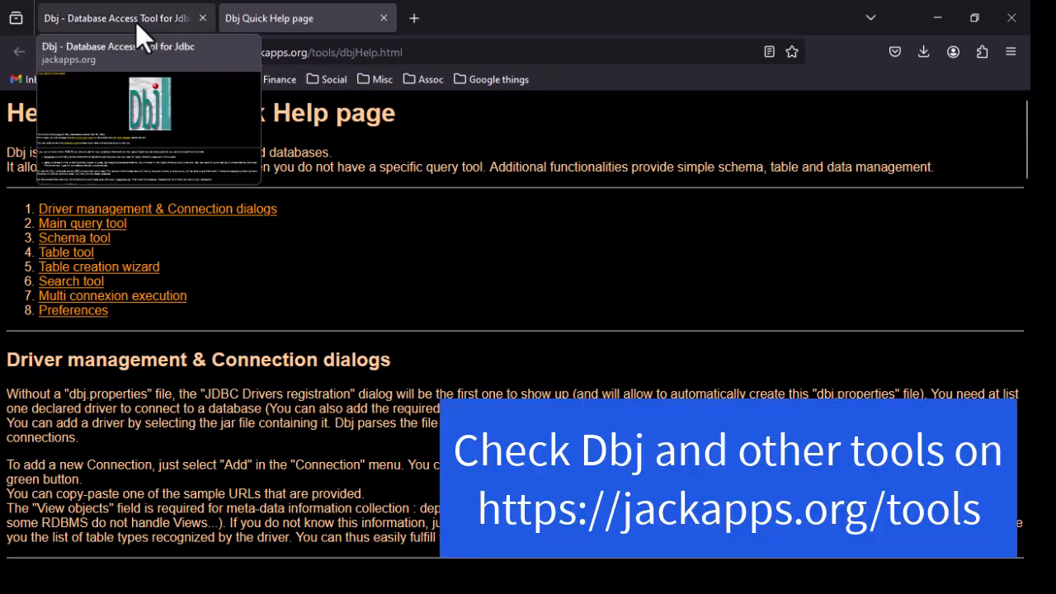
left_click(136, 23)
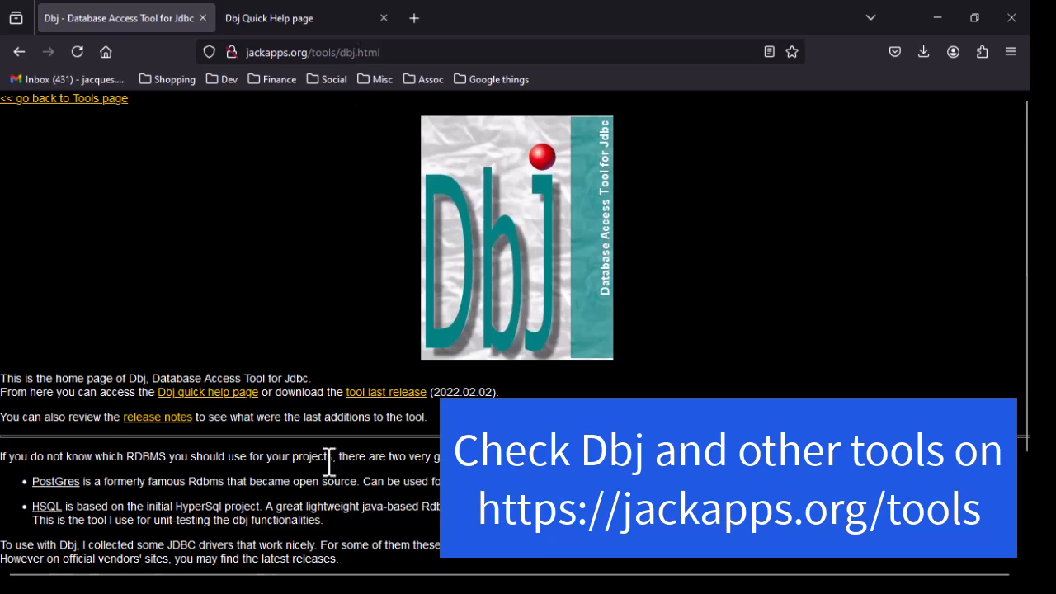
scroll(328, 453, "down", 3)
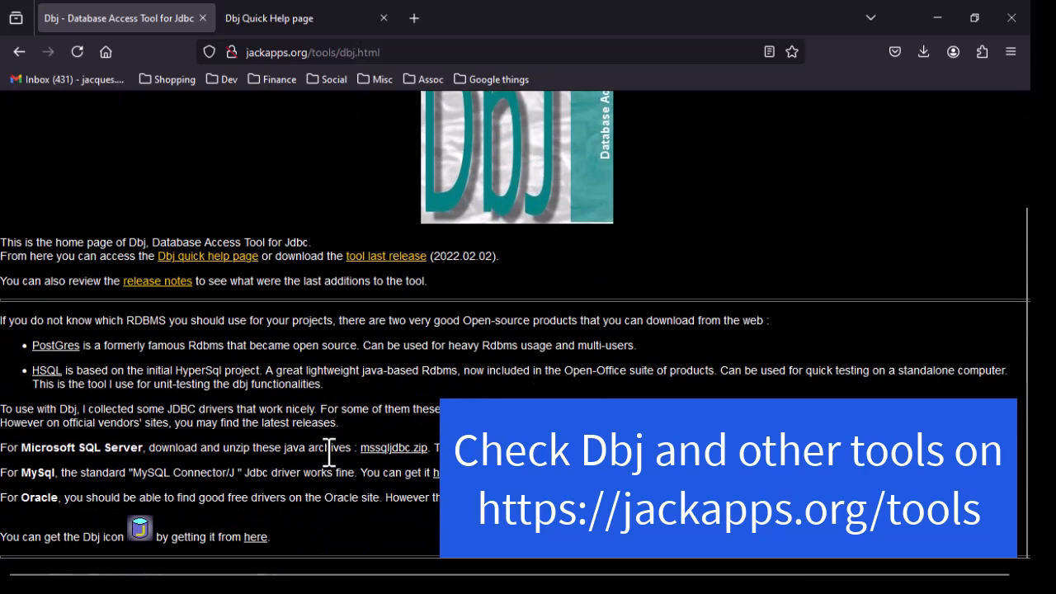
scroll(131, 210, "up", 3)
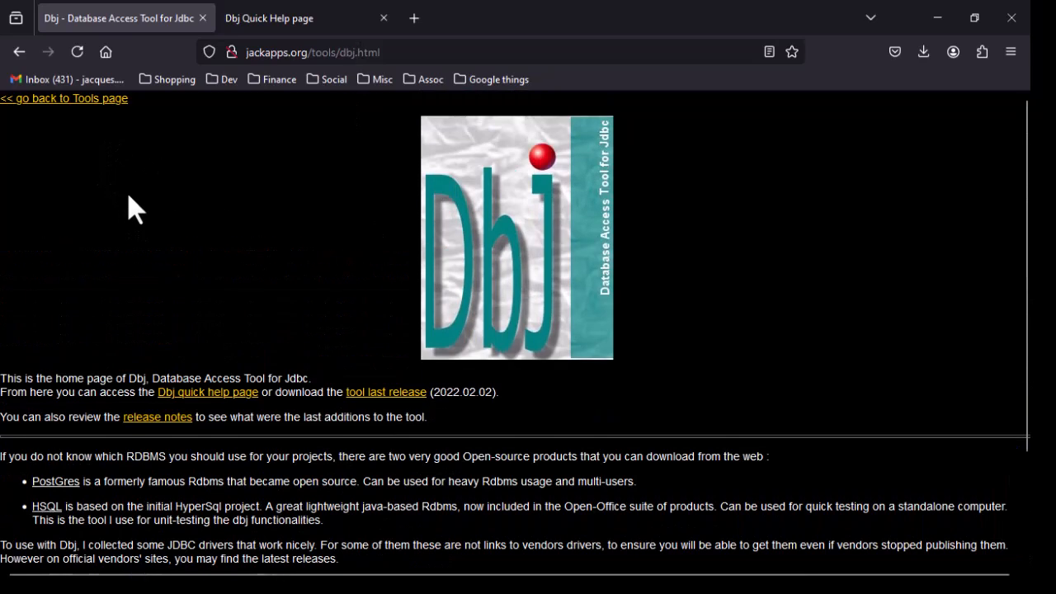
Go back to the jackapps.org Tools page and look through the list of free Java-based and HTML5-based tools
left_click(76, 102)
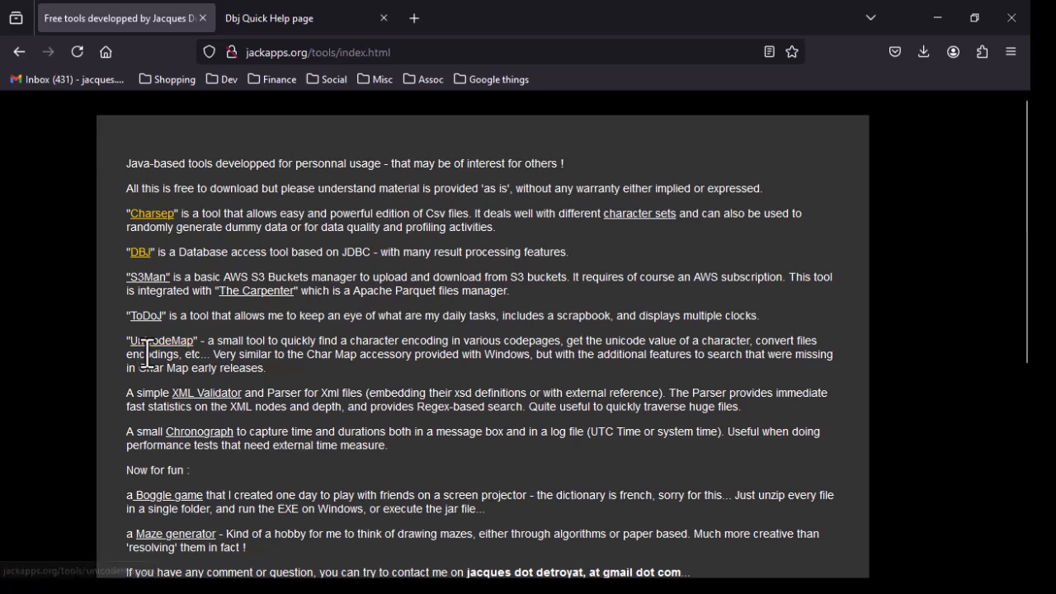
scroll(250, 364, "down", 4)
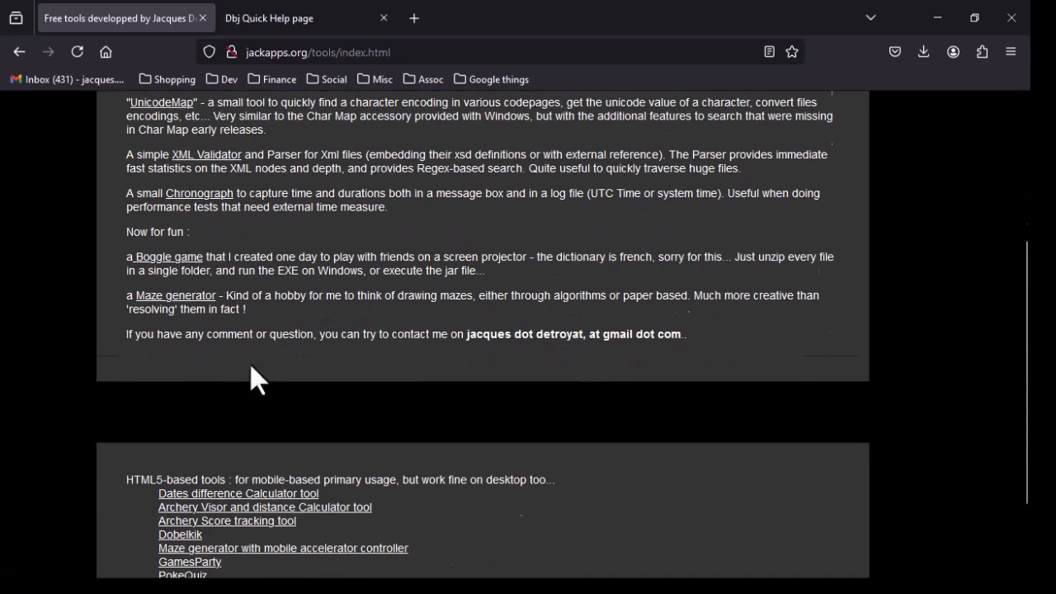
scroll(250, 364, "up", 3)
scroll(250, 363, "up", 1)
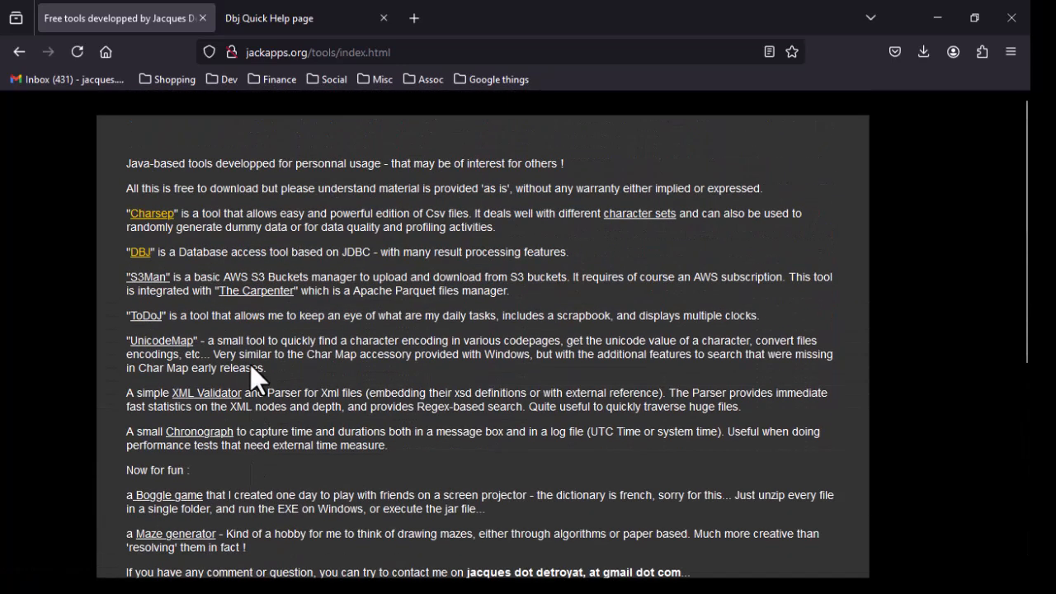